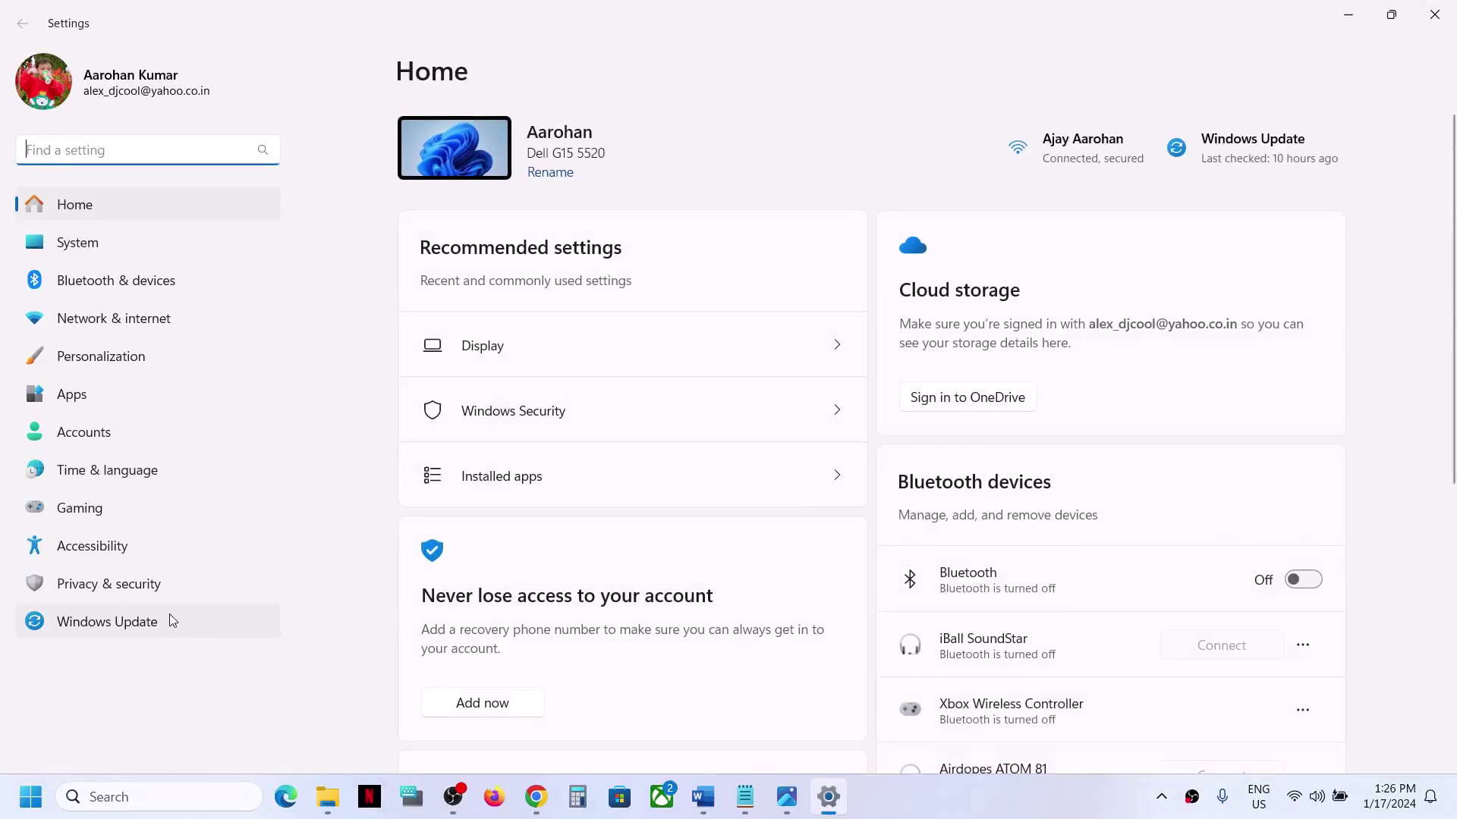
# View the Windows Security page under Privacy & security, then minimize Settings.
pyautogui.click(154, 585)
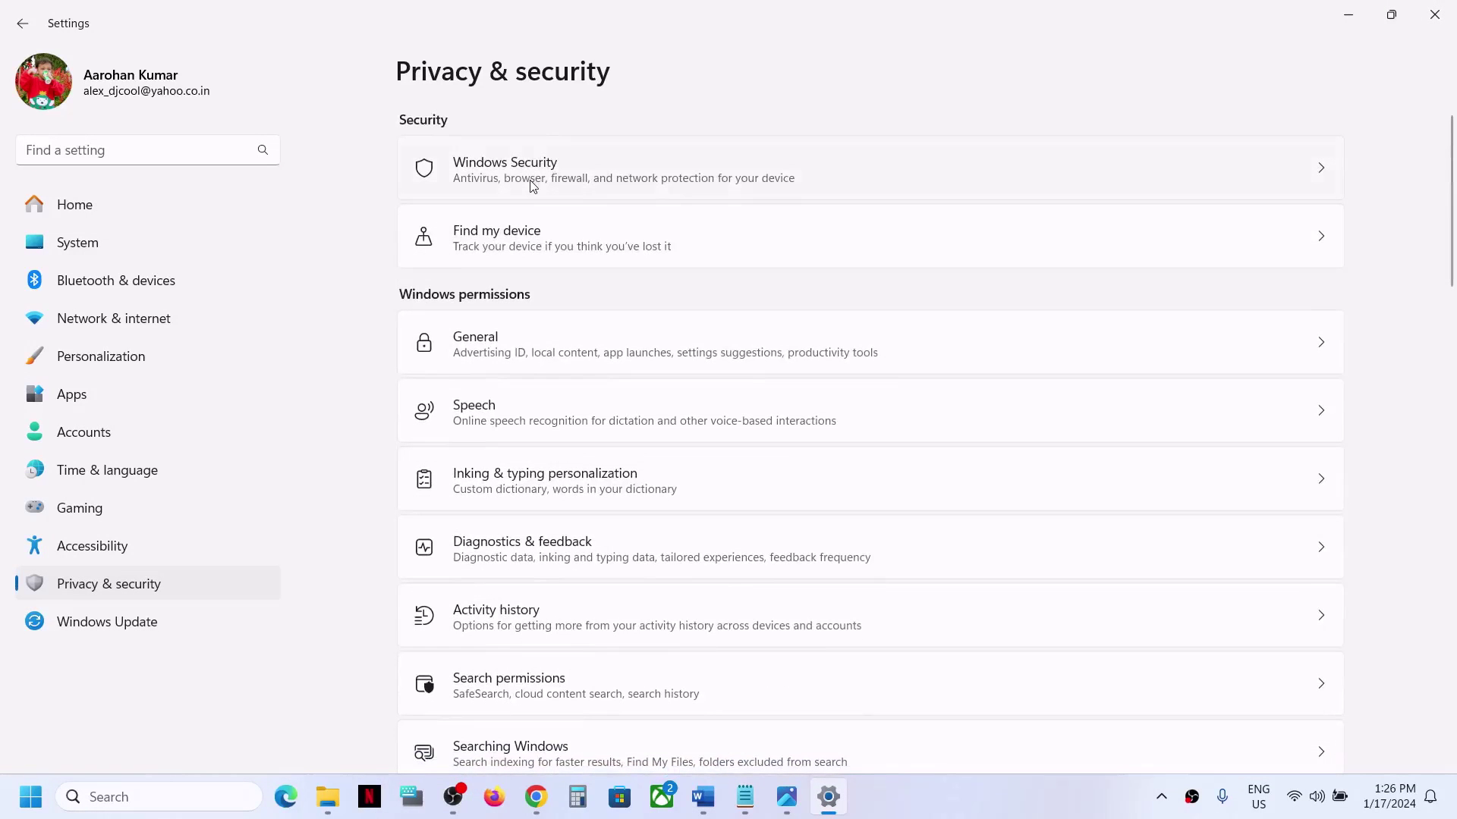
pyautogui.click(533, 185)
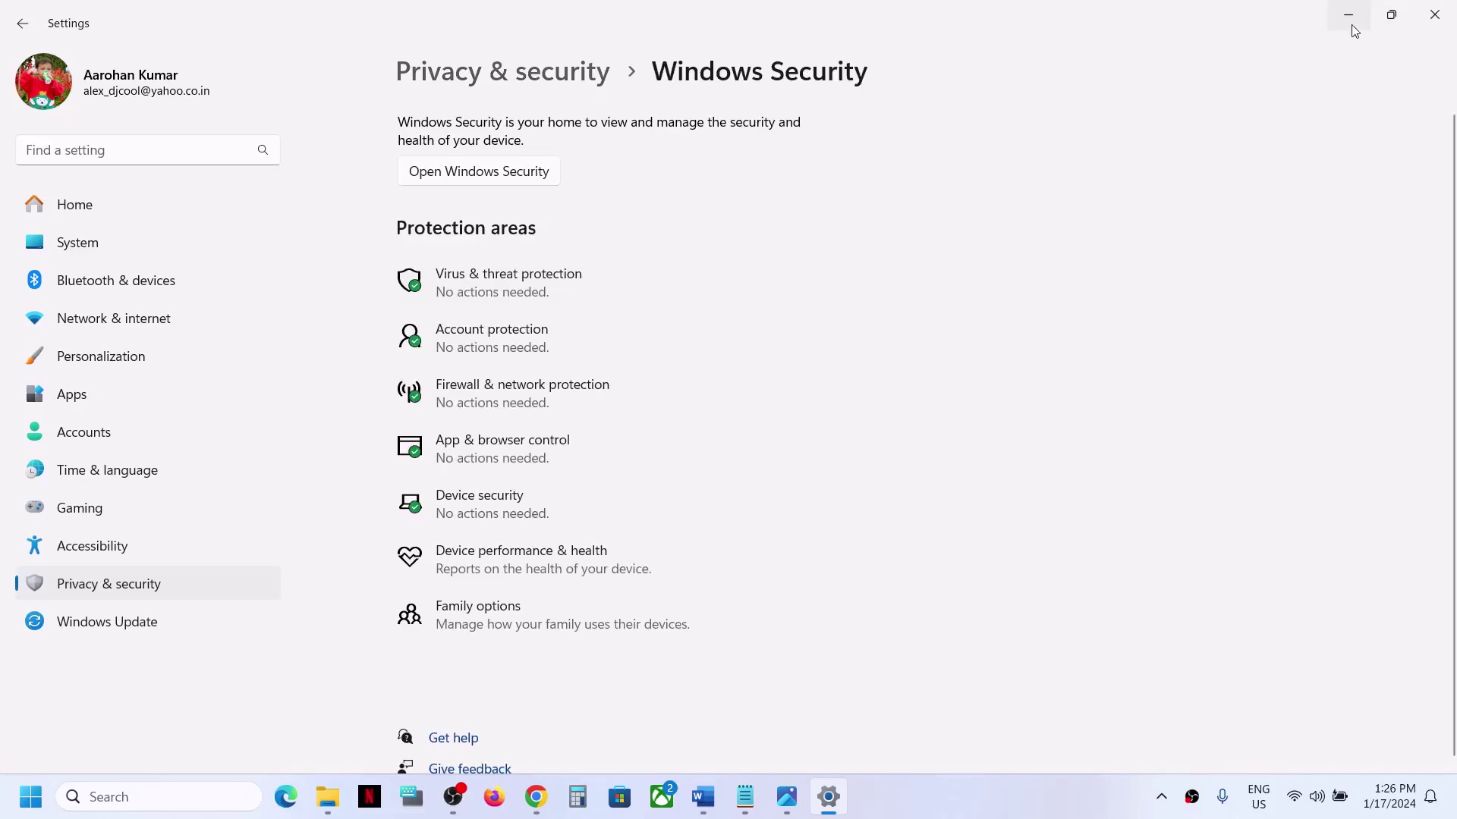
pyautogui.click(1354, 25)
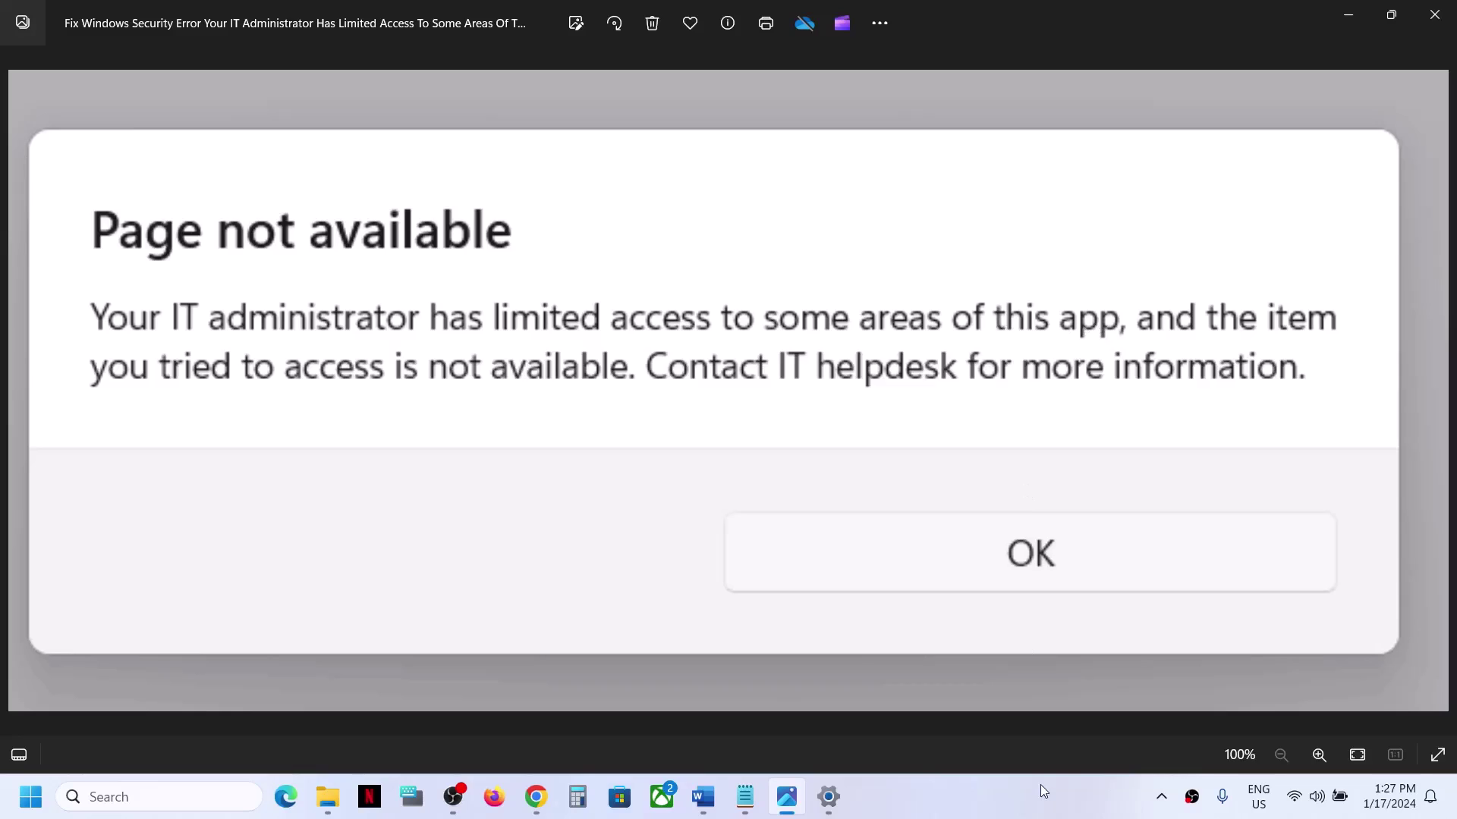
# Minimize the Photos 'Page not available' screenshot to uncover the Word instructions document.
pyautogui.click(971, 809)
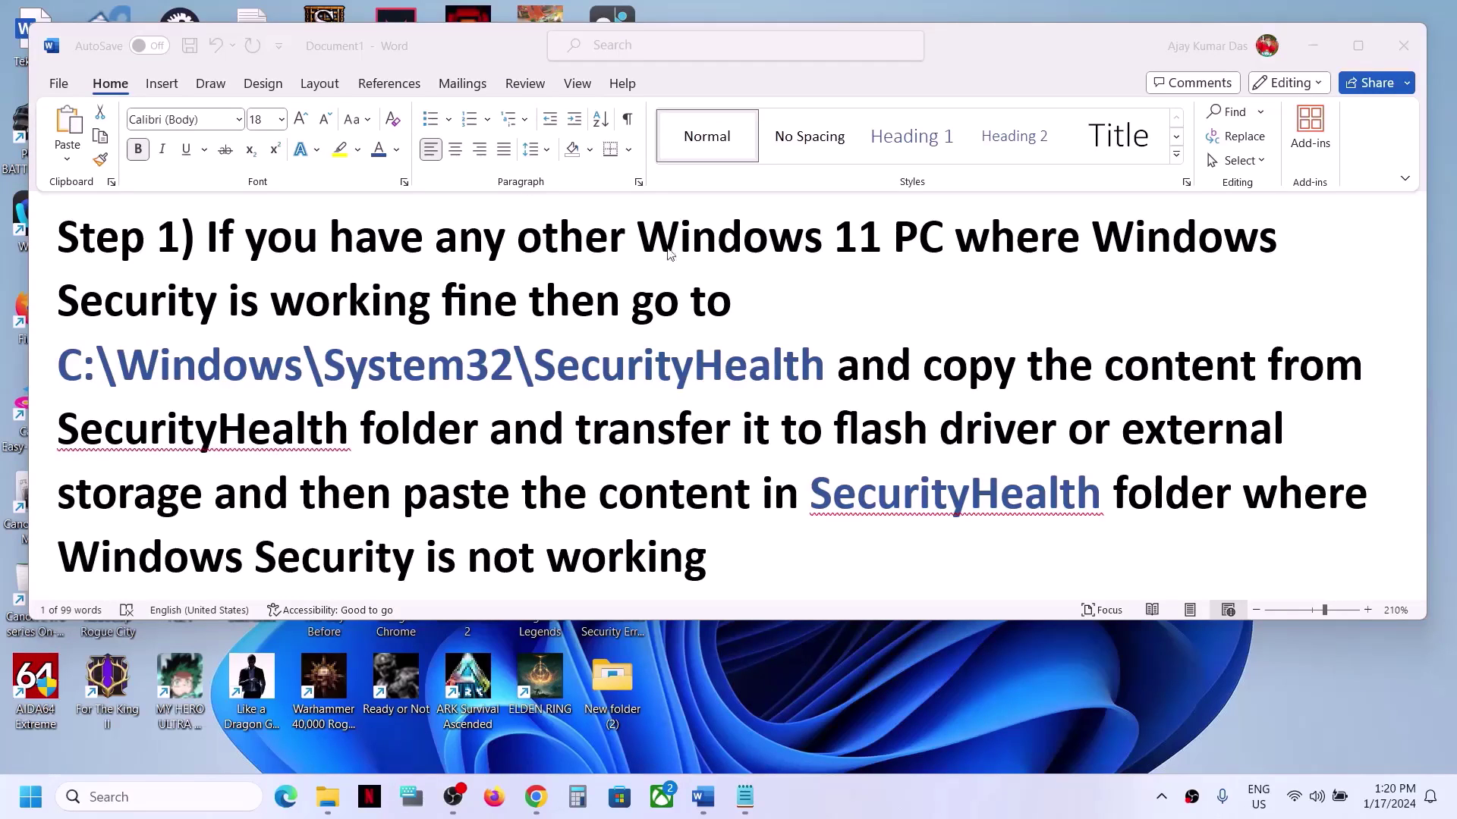
# Highlight Step 1 and its C:\Windows\System32\SecurityHealth path in Word, then switch to File Explorer.
pyautogui.click(213, 230)
pyautogui.moveTo(209, 233); pyautogui.dragTo(704, 300)
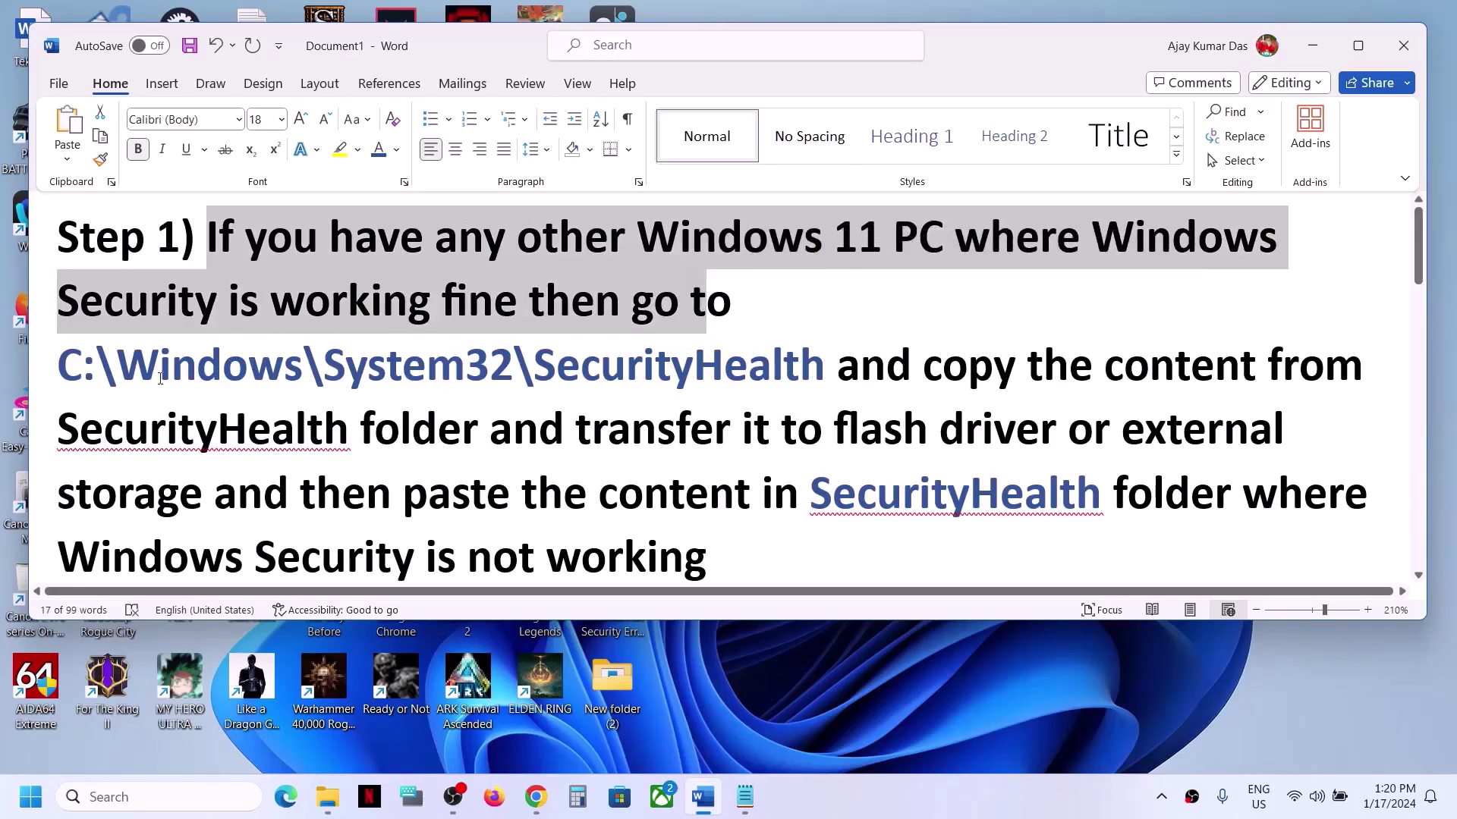
pyautogui.moveTo(63, 364); pyautogui.dragTo(724, 367)
pyautogui.moveTo(835, 367); pyautogui.dragTo(82, 367)
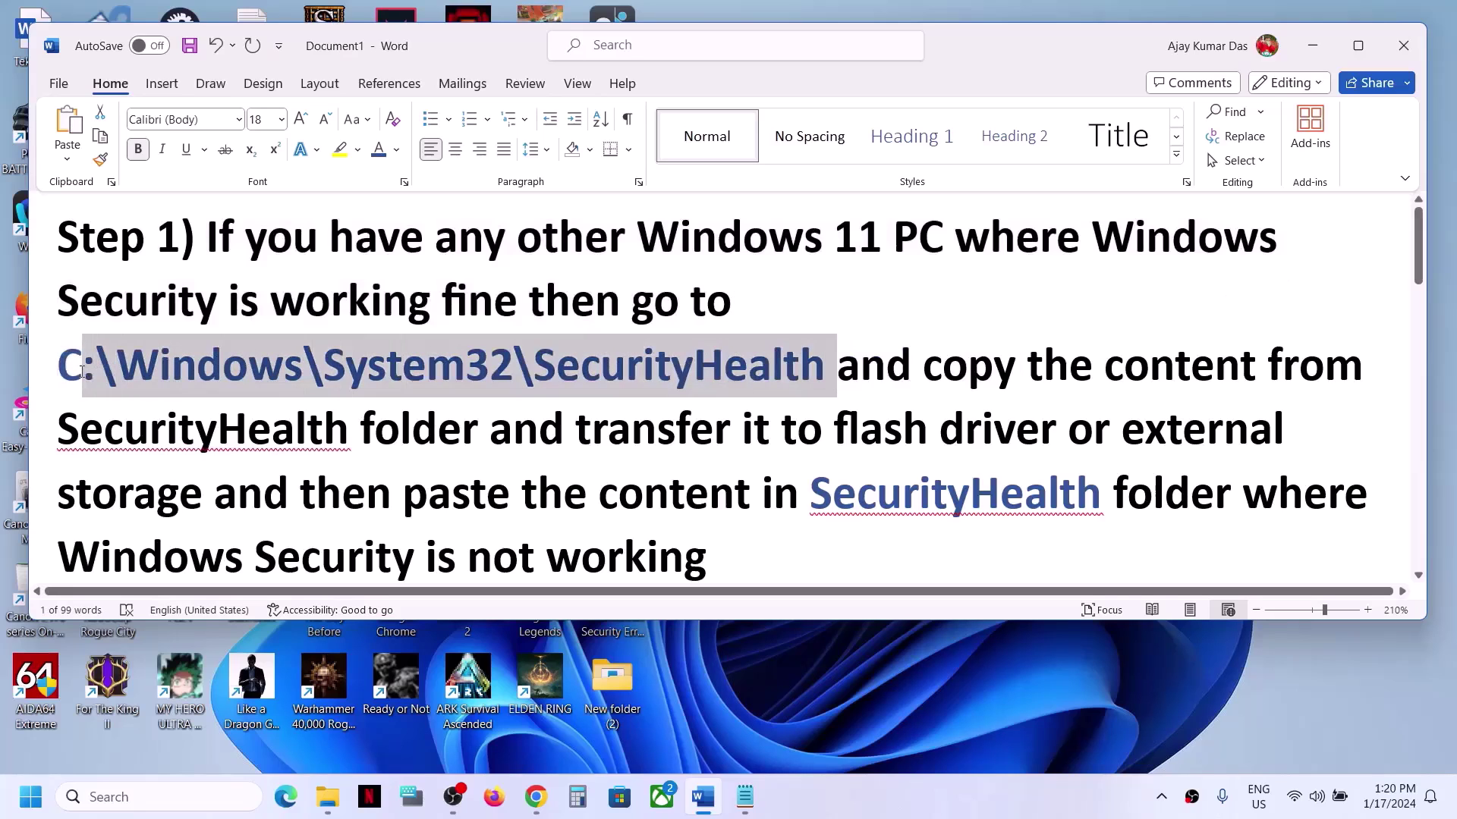
pyautogui.click(327, 797)
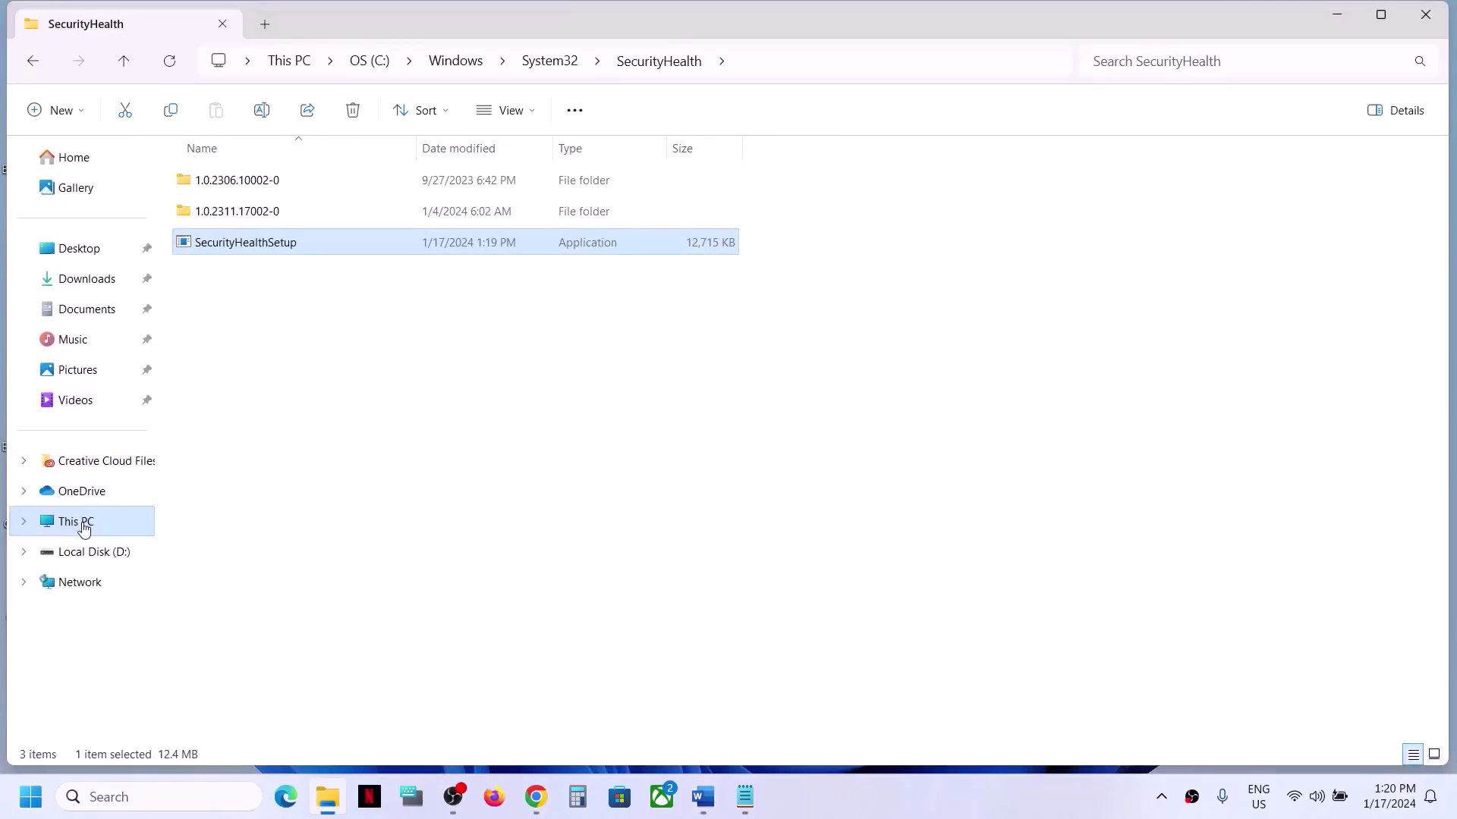
# Browse from This PC through OS (C:) and Windows into the System32 folder.
pyautogui.click(91, 518)
pyautogui.doubleClick(309, 198)
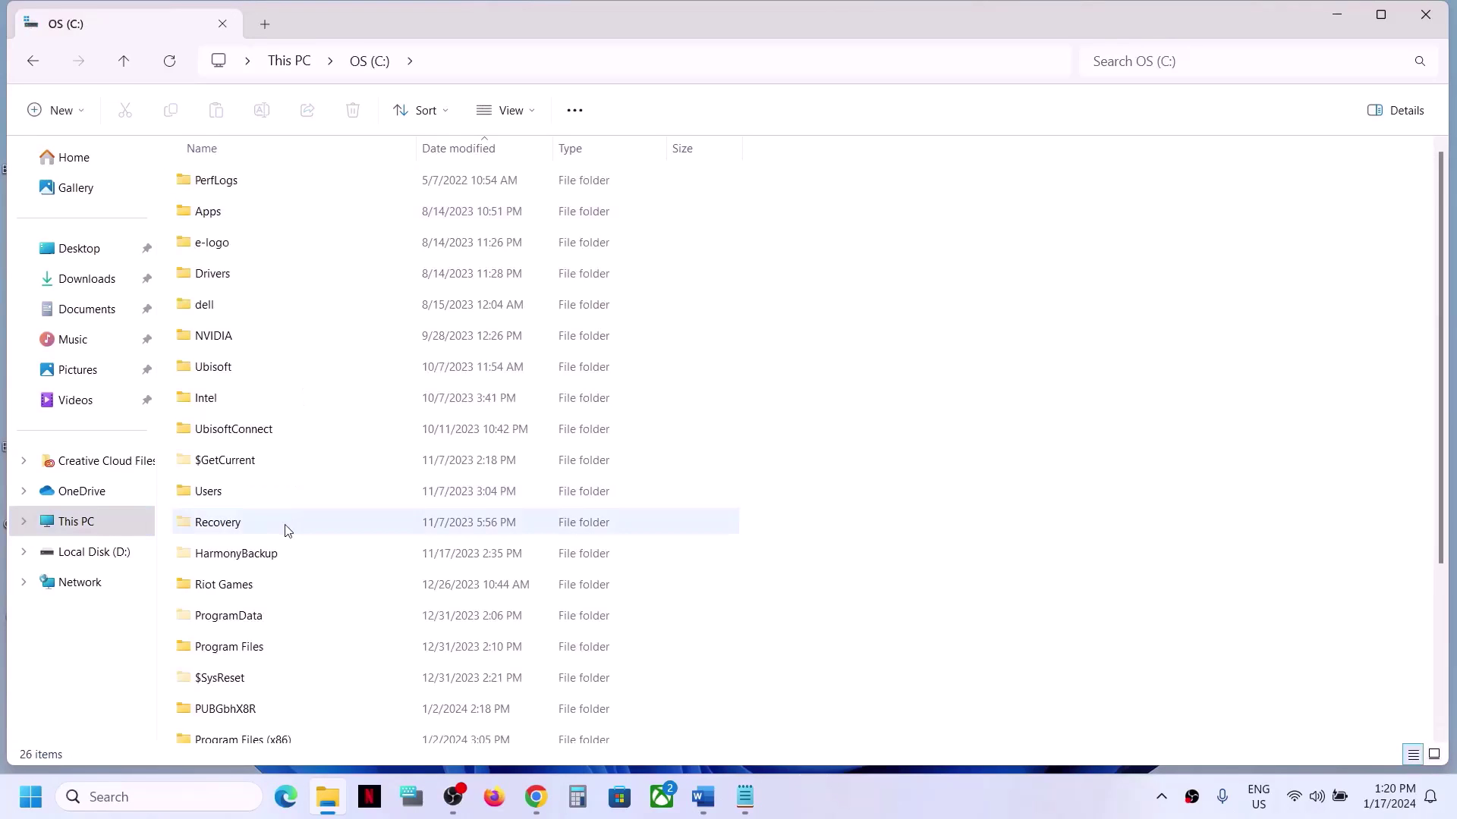
pyautogui.scroll(-2, 290, 508)
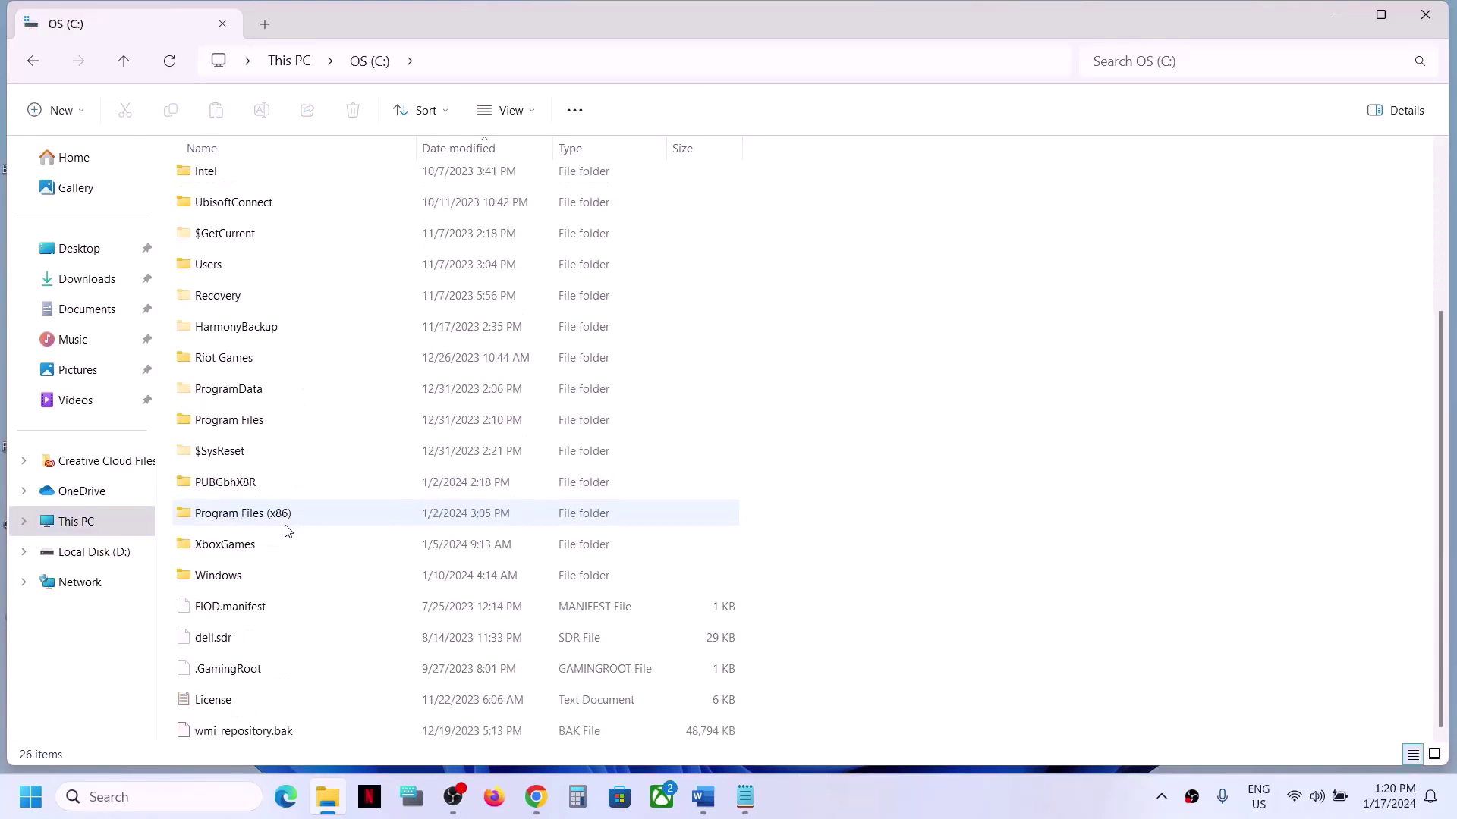
pyautogui.click(225, 588)
pyautogui.doubleClick(250, 580)
pyautogui.click(246, 467)
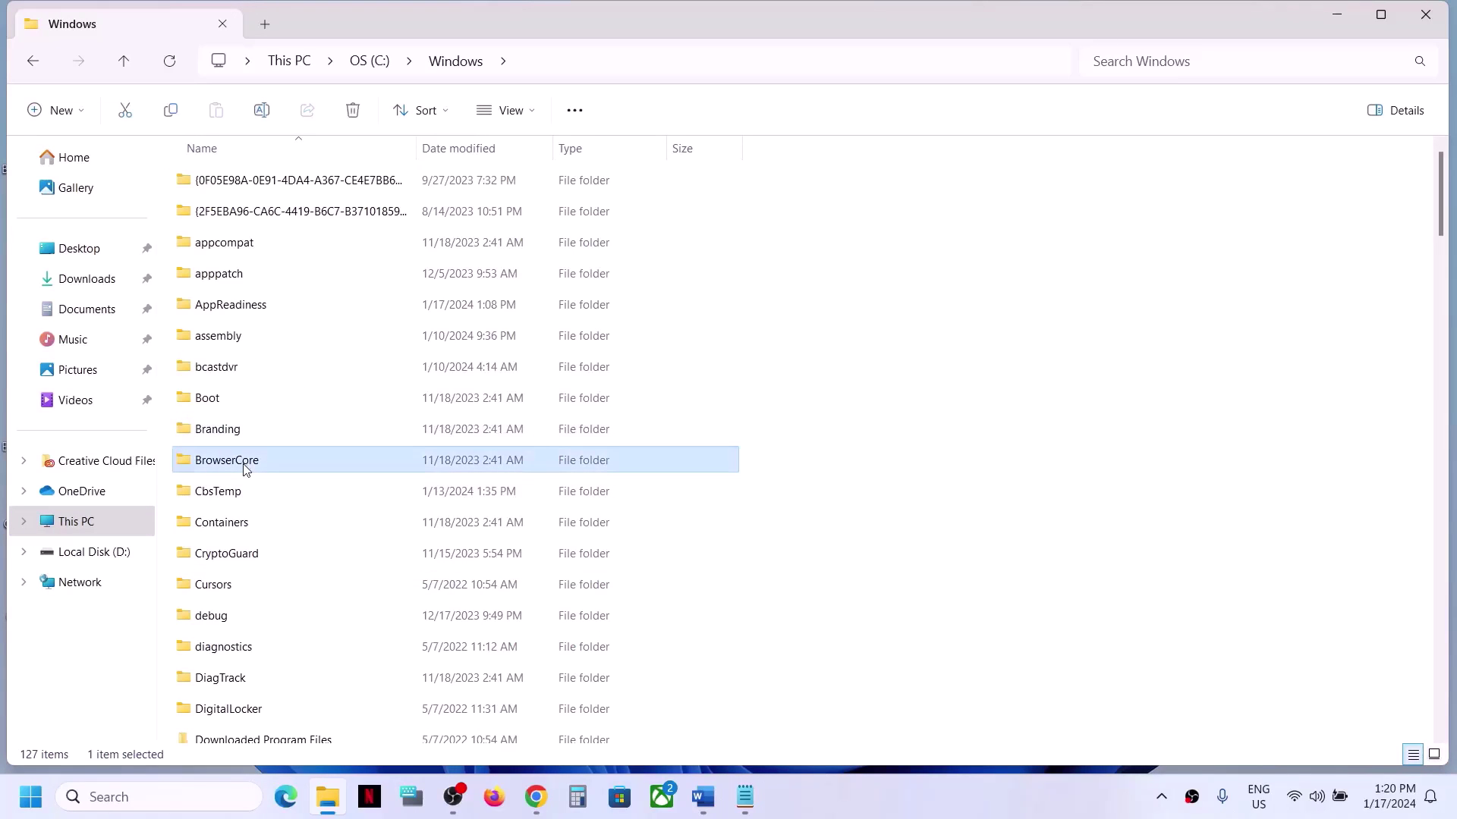
pyautogui.press('s')
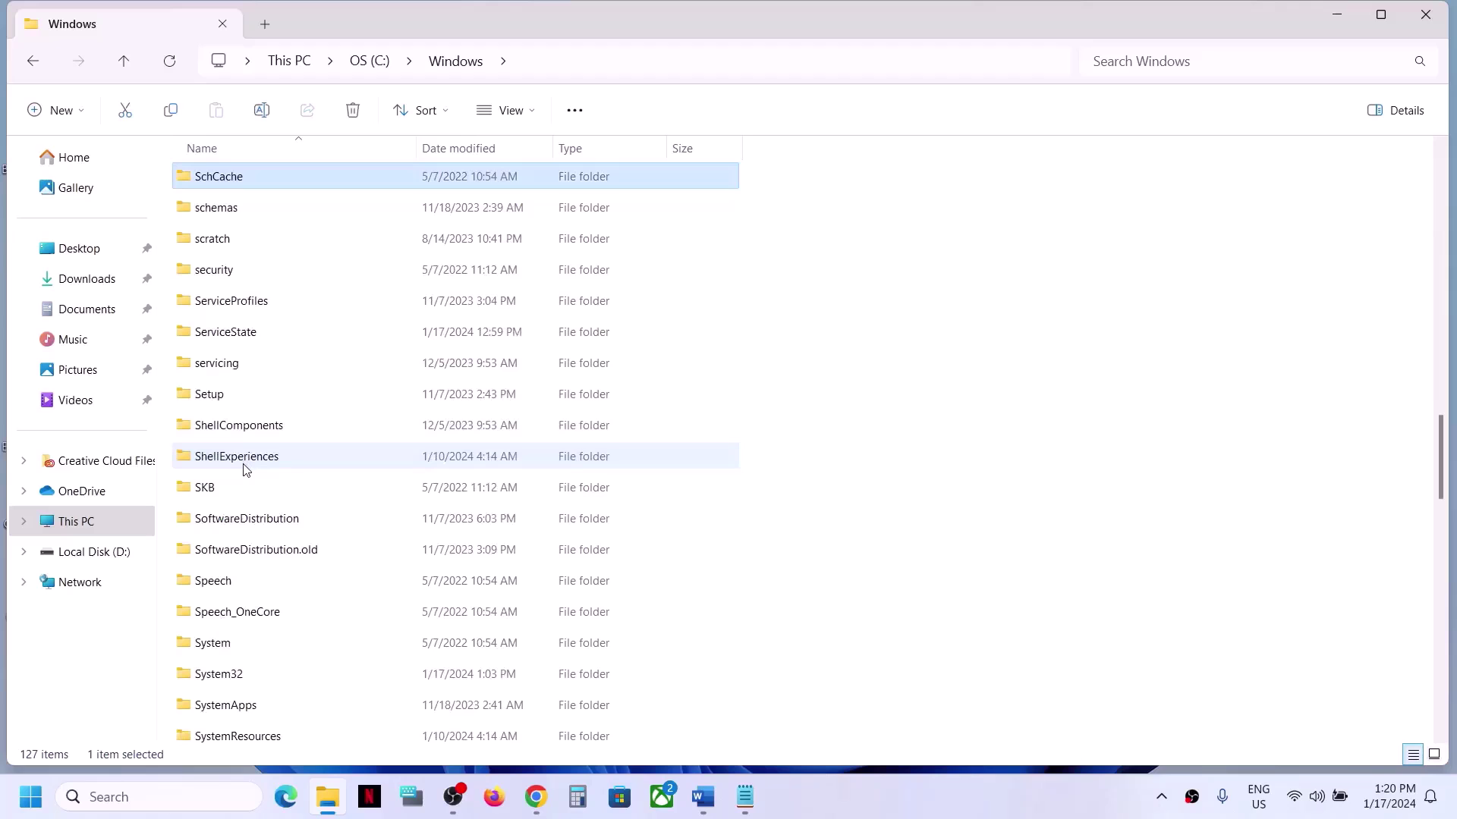
pyautogui.click(236, 677)
pyautogui.scroll(-2, 296, 673)
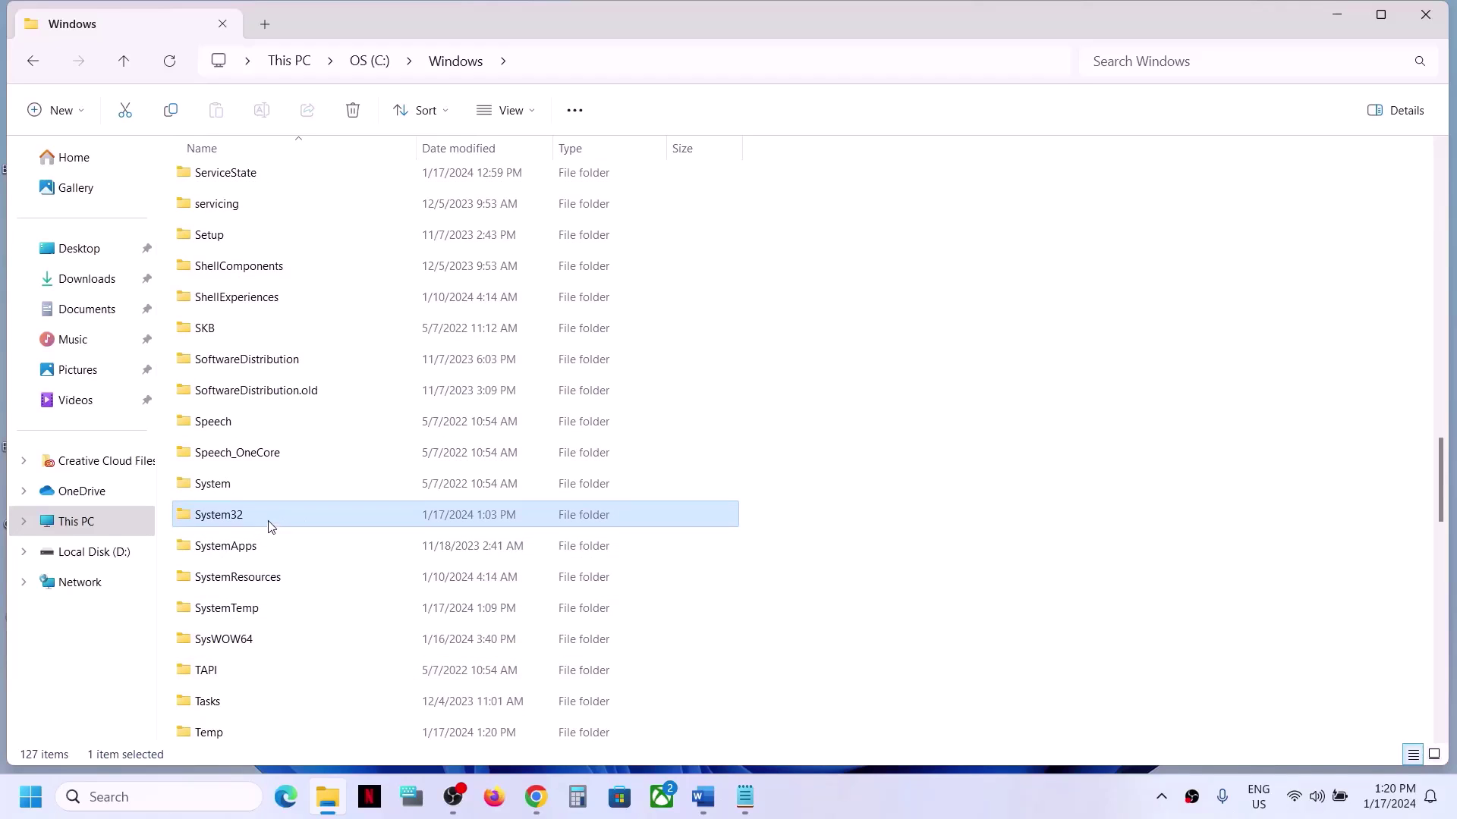
pyautogui.doubleClick(269, 523)
# Open the SecurityHealth folder and copy the SecurityHealthSetup application.
pyautogui.click(260, 410)
pyautogui.press('s')
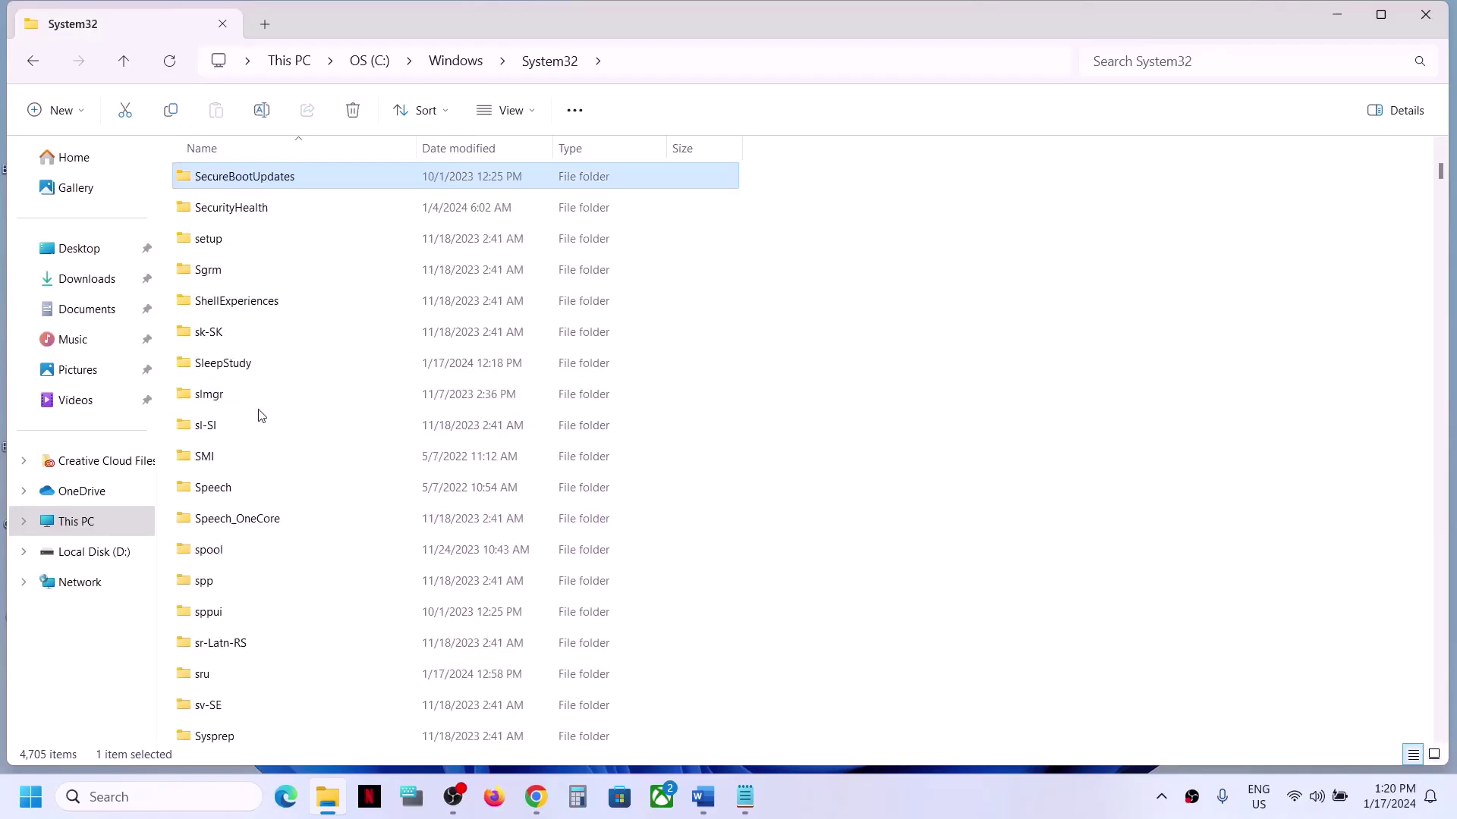
pyautogui.click(261, 219)
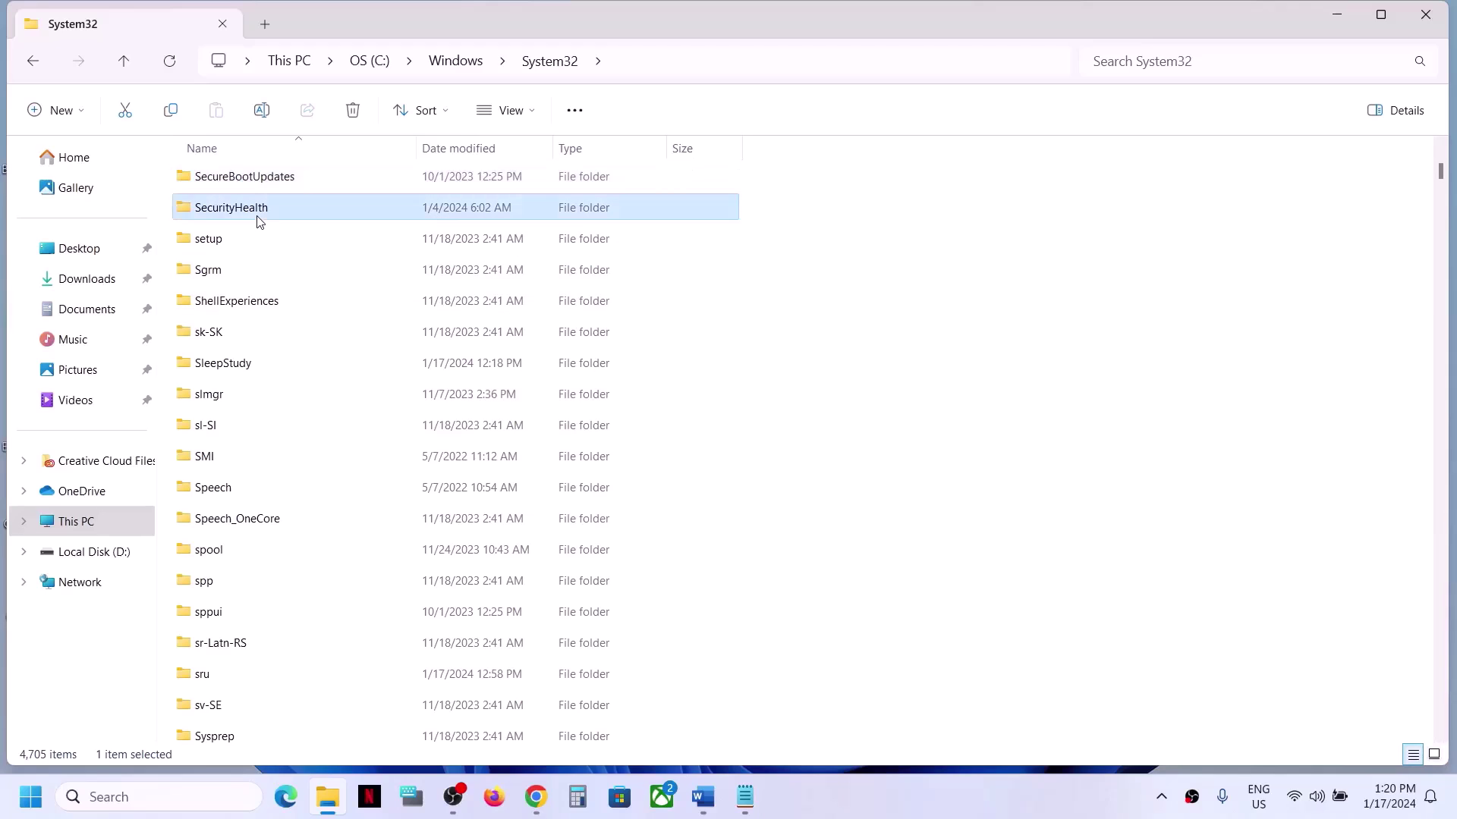
pyautogui.doubleClick(269, 219)
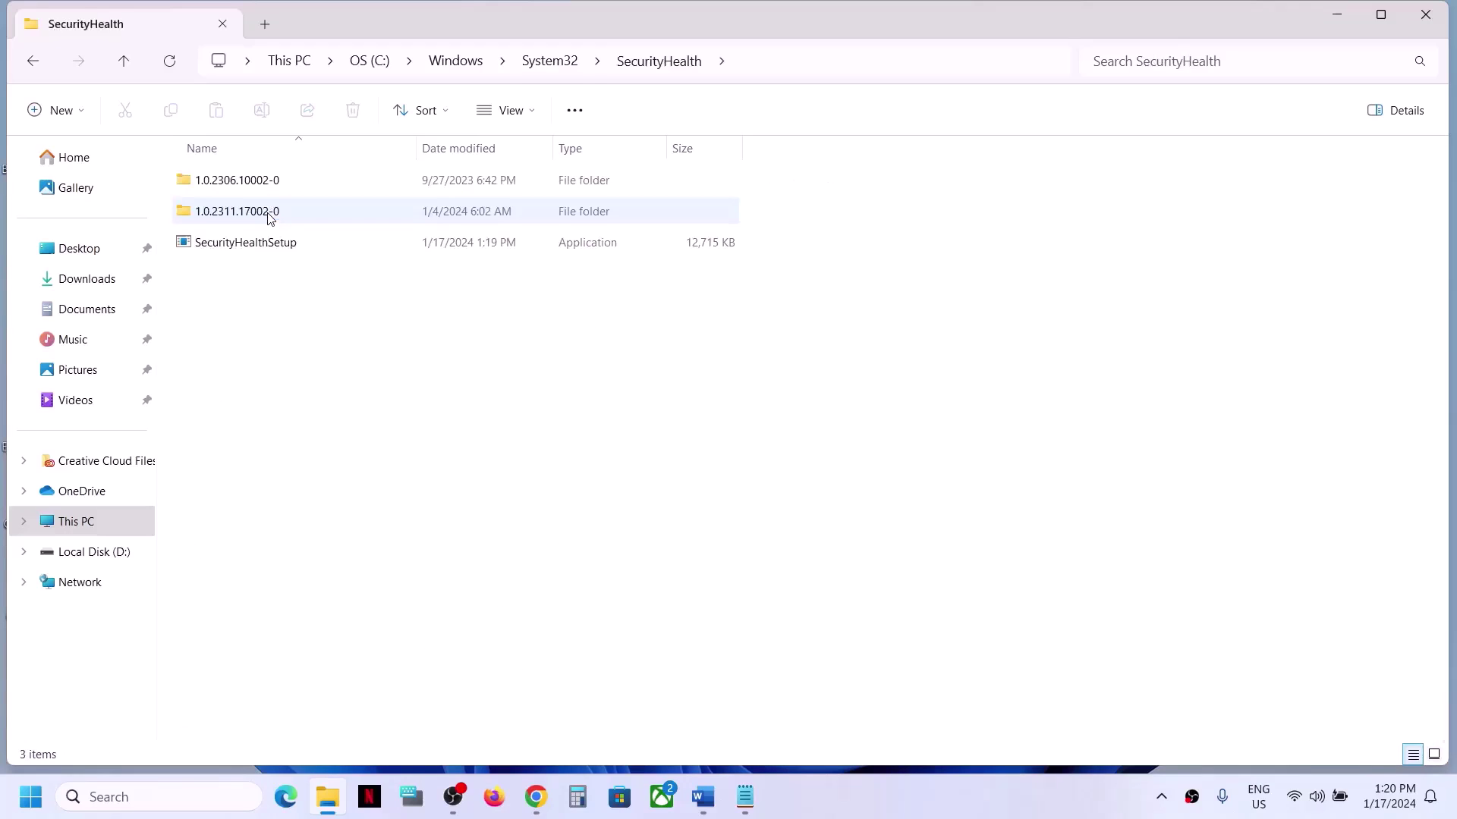
pyautogui.click(235, 252)
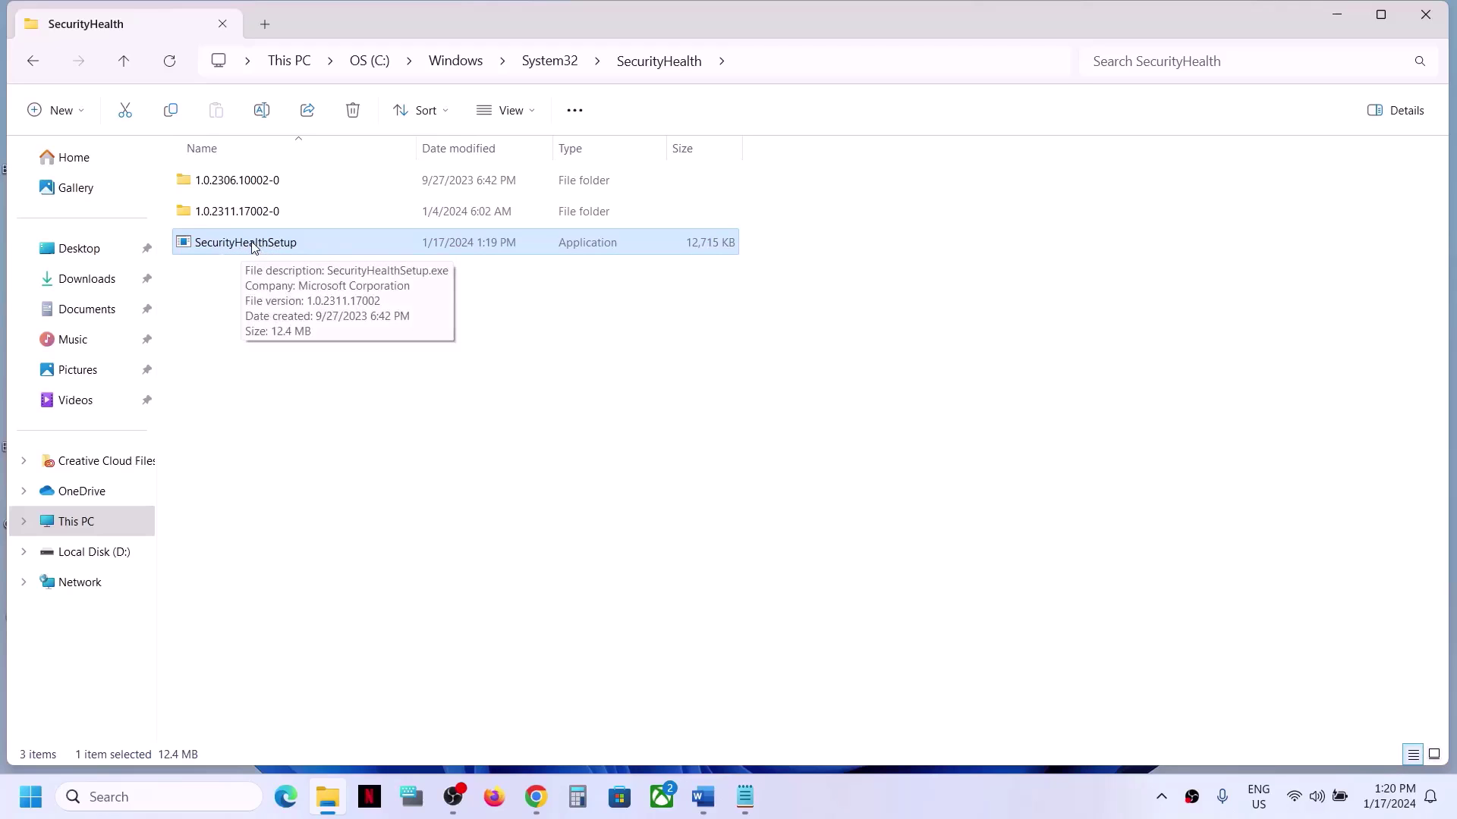
pyautogui.rightClick(254, 248)
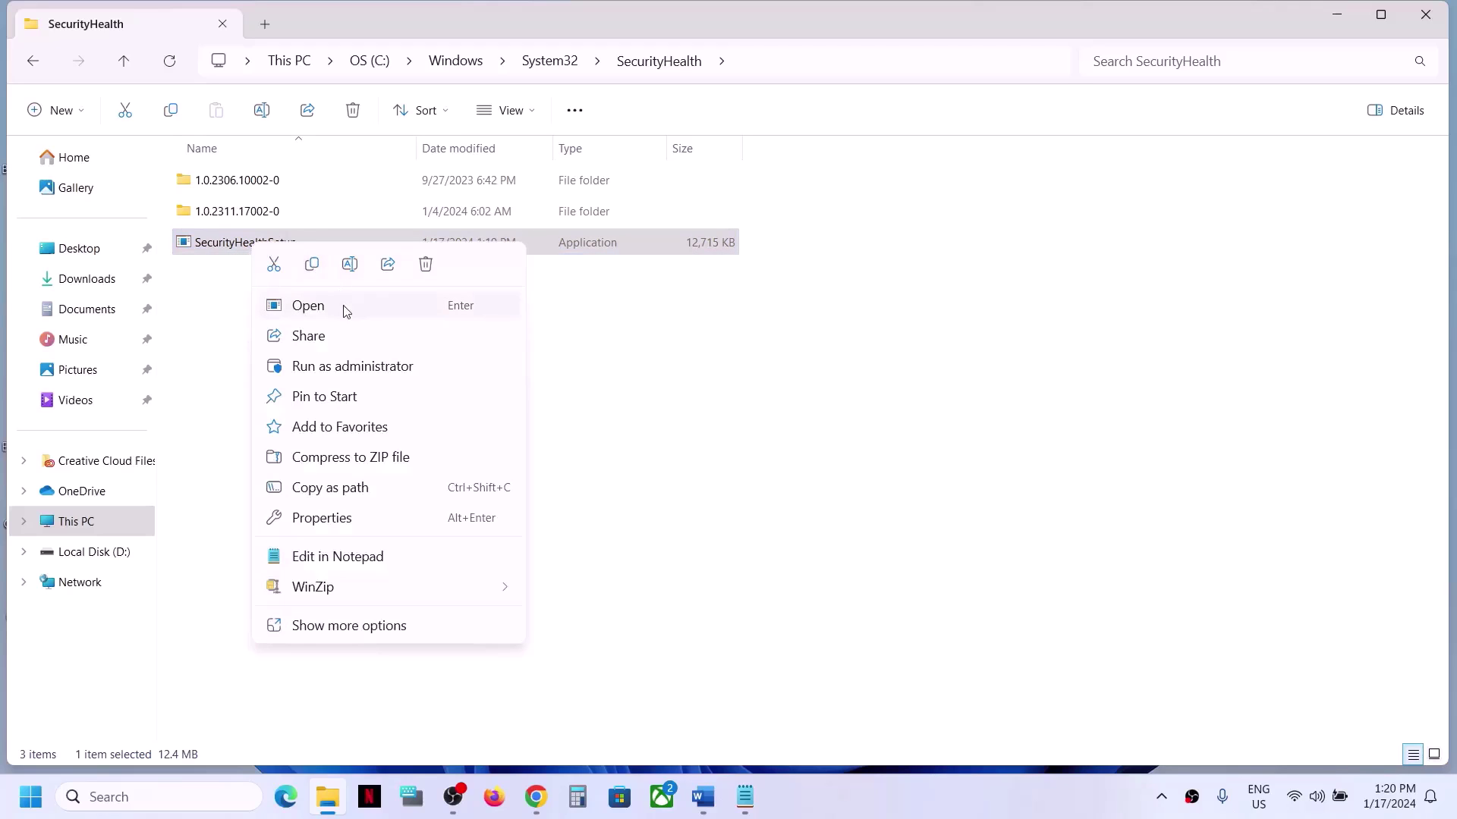
pyautogui.click(316, 263)
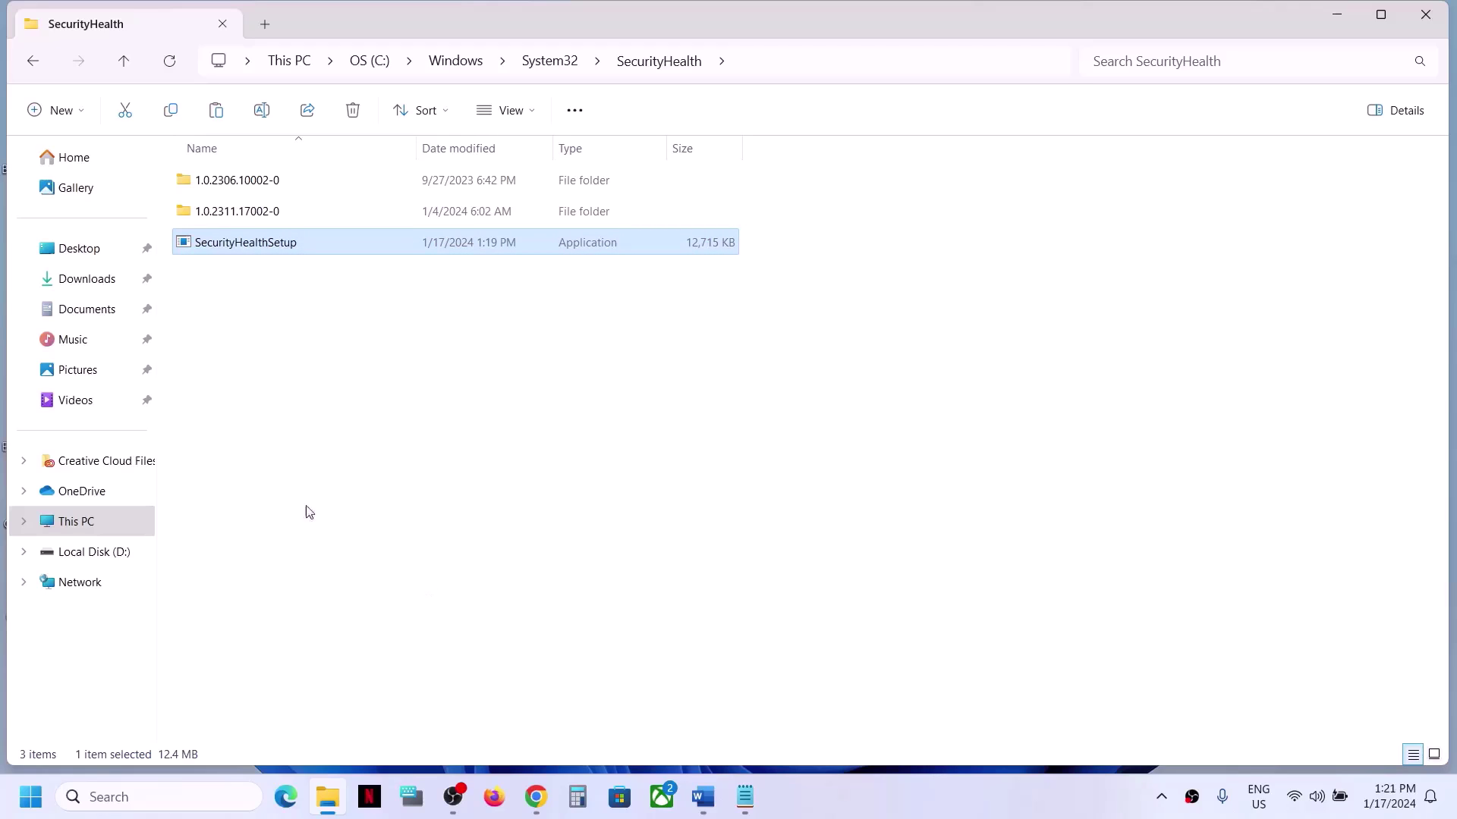
# Paste SecurityHealthSetup into Local Disk (D:), replacing the existing SecurityHealthSetup.exe.
pyautogui.click(88, 531)
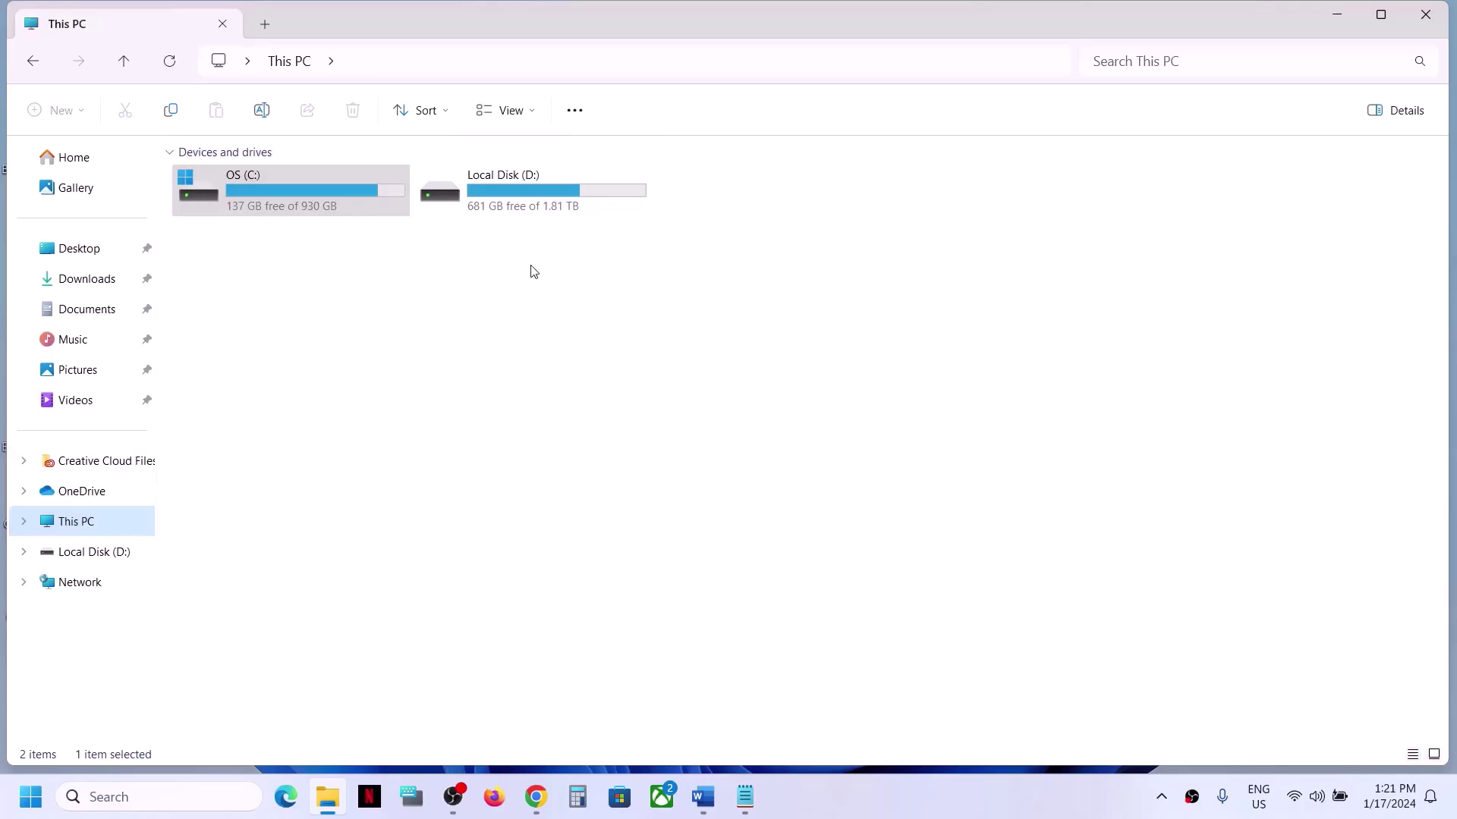
pyautogui.doubleClick(531, 191)
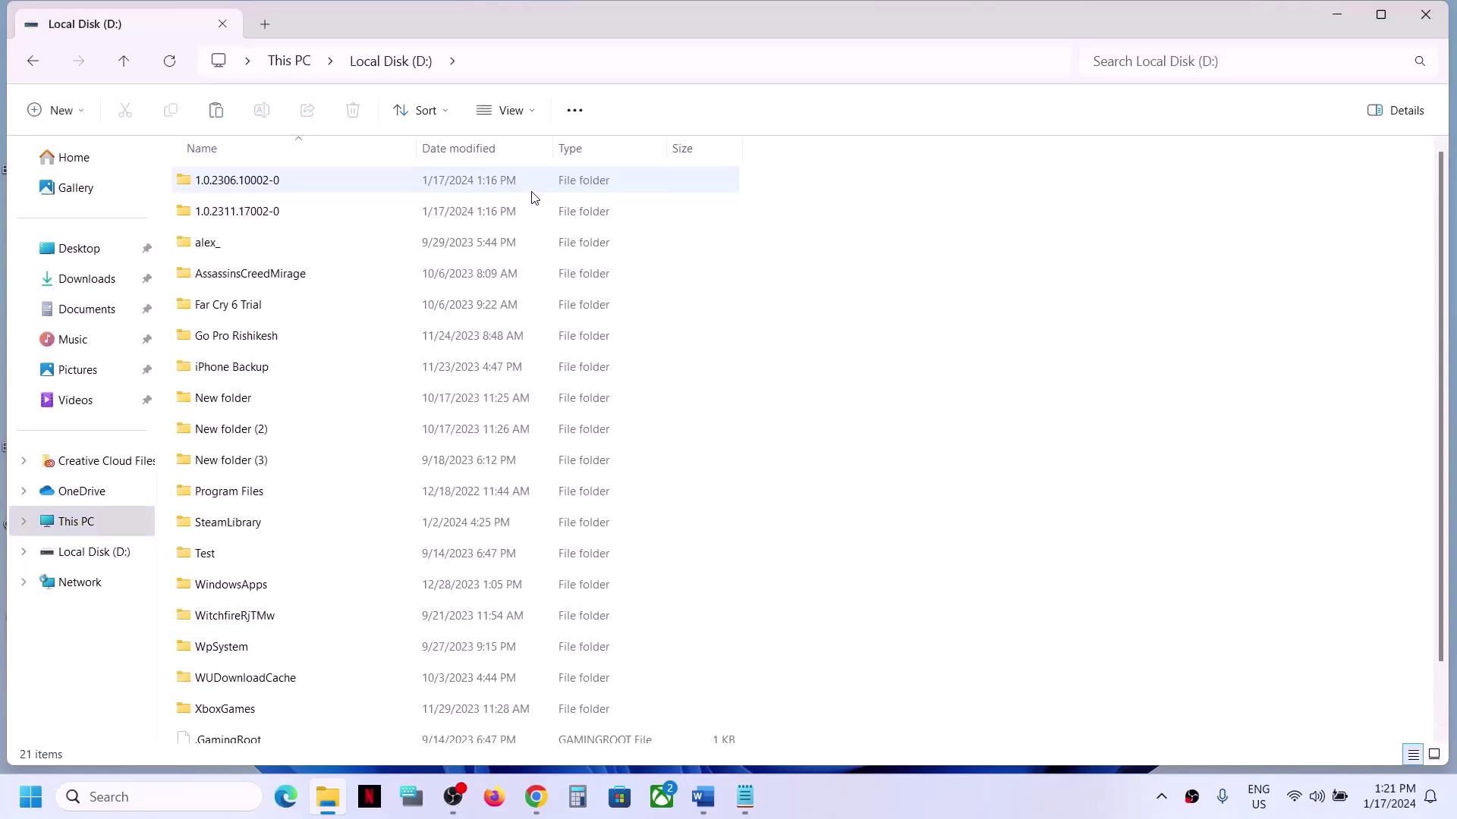
pyautogui.hotkey('ctrl', 'v')
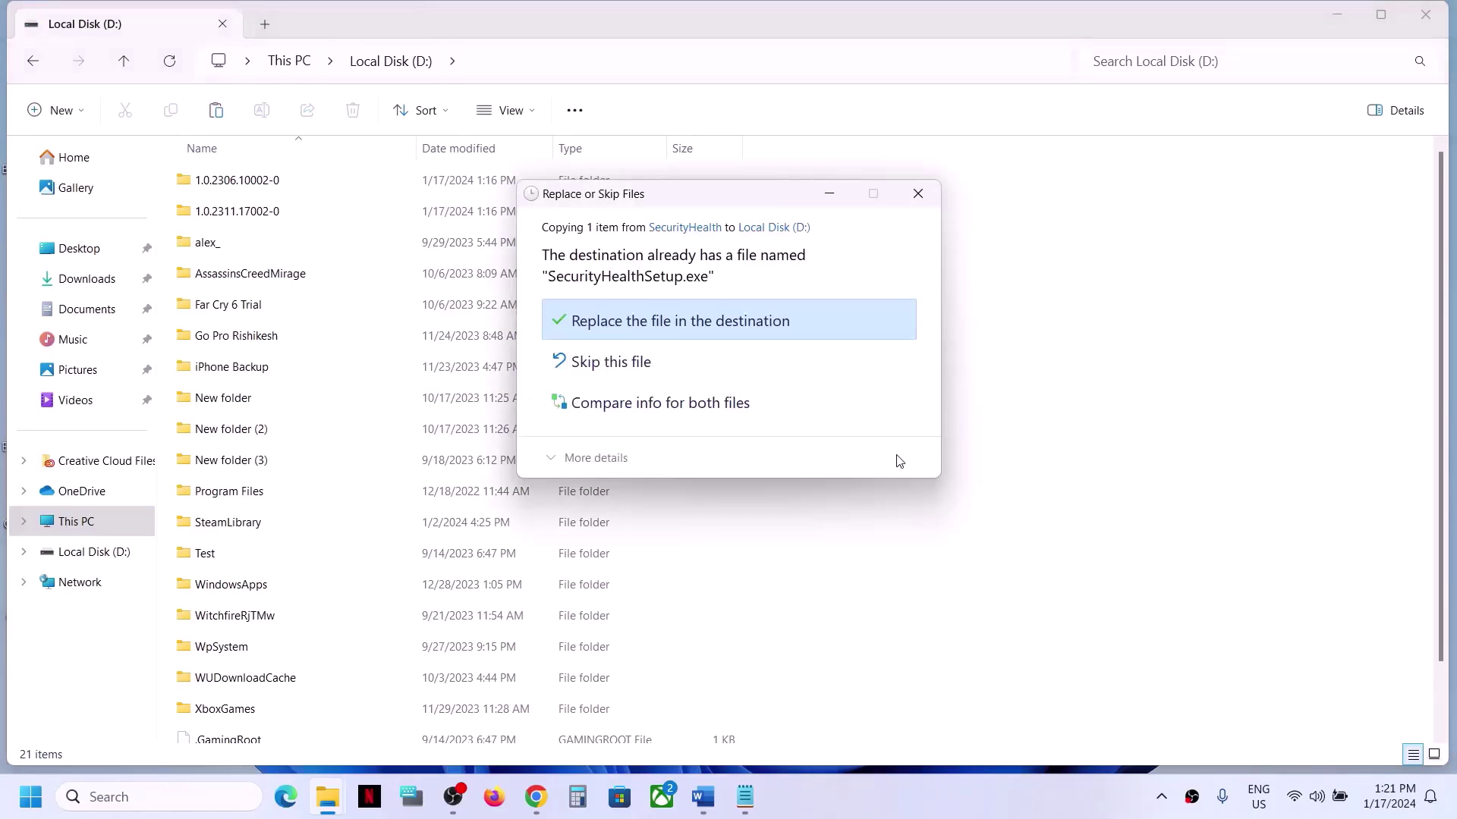
pyautogui.click(641, 336)
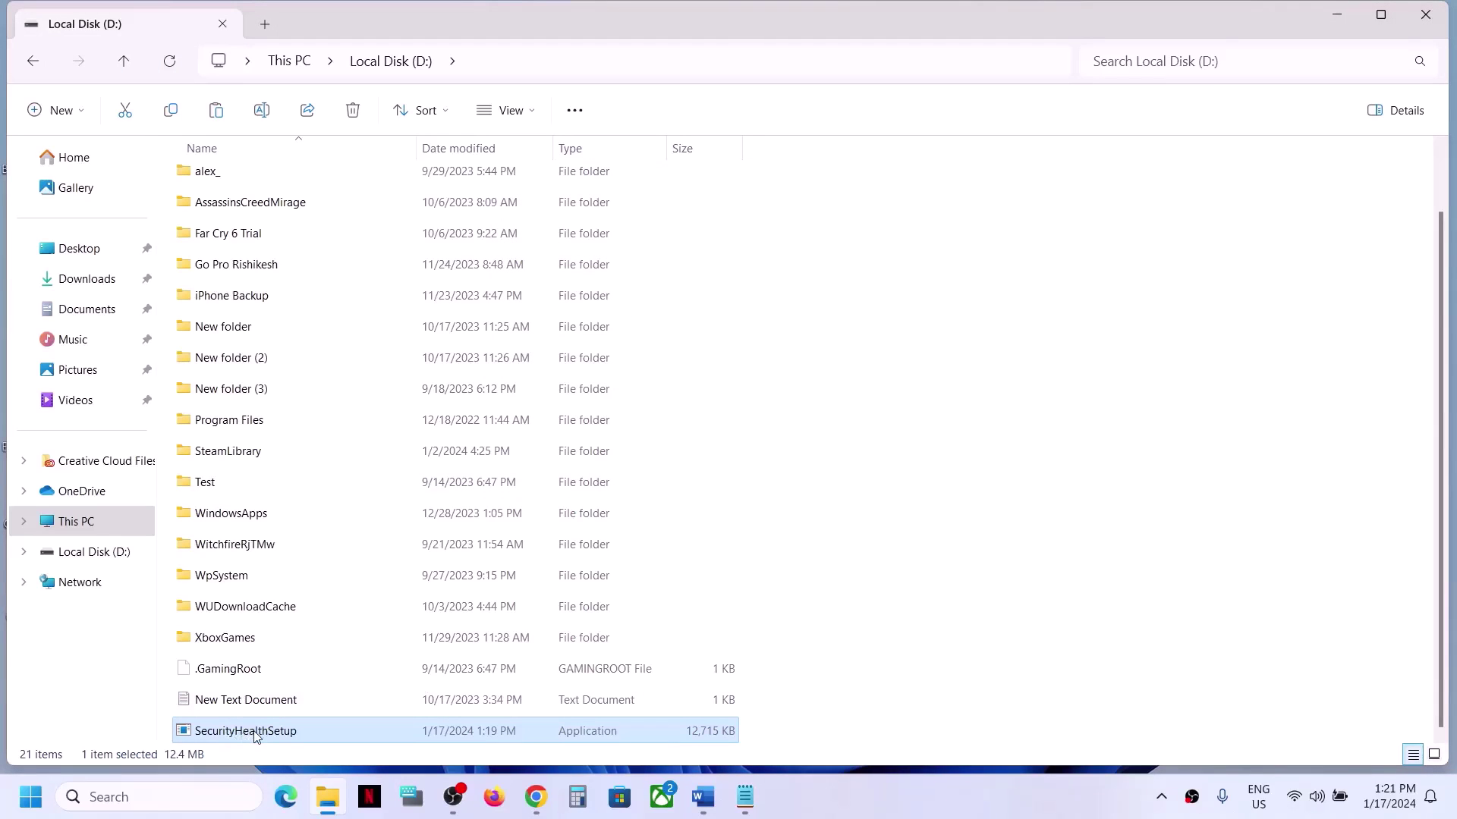
# Copy the pasted SecurityHealthSetup from D: and go back to This PC.
pyautogui.moveTo(256, 736)
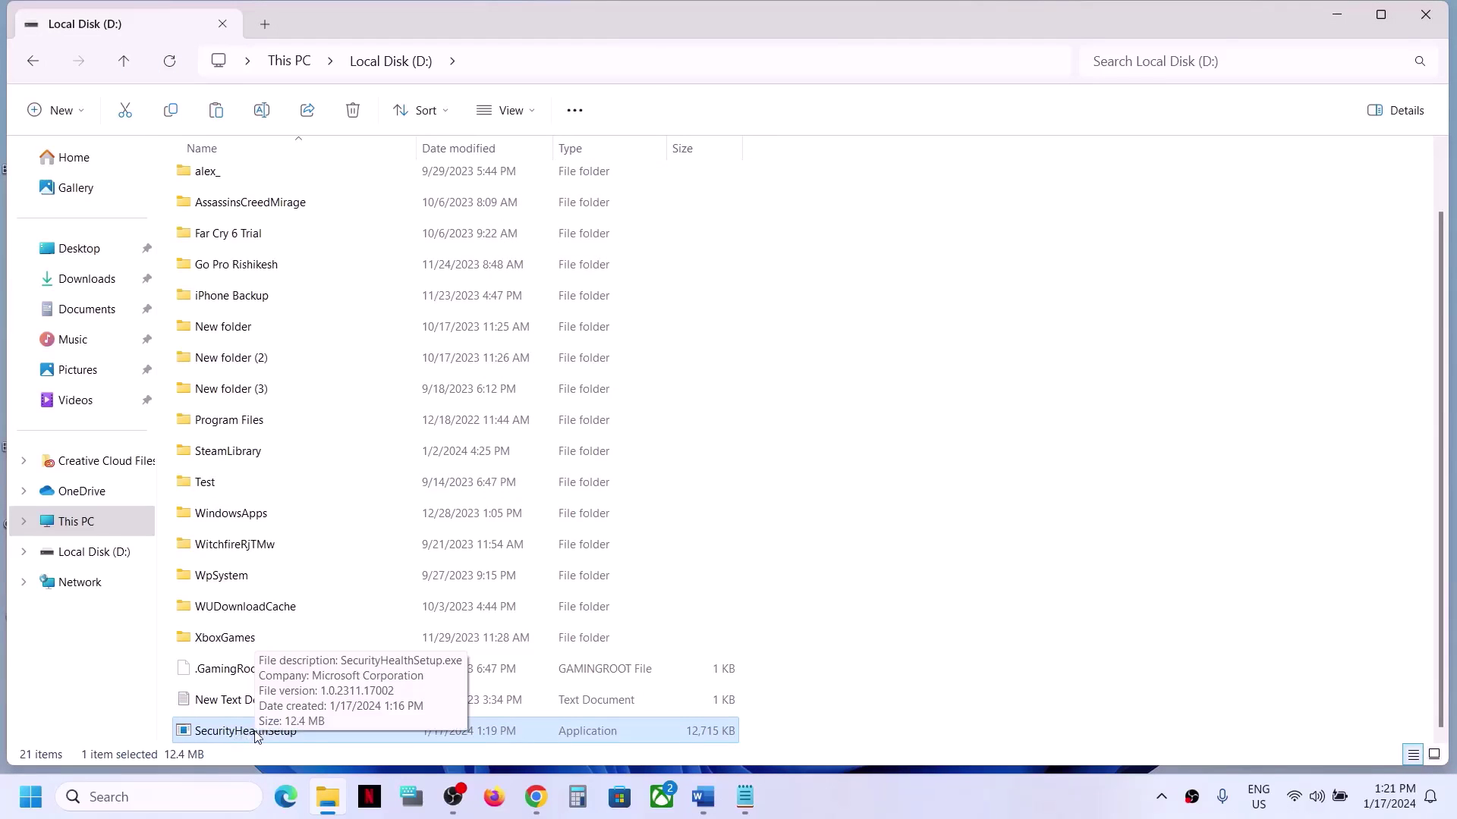
pyautogui.rightClick(243, 733)
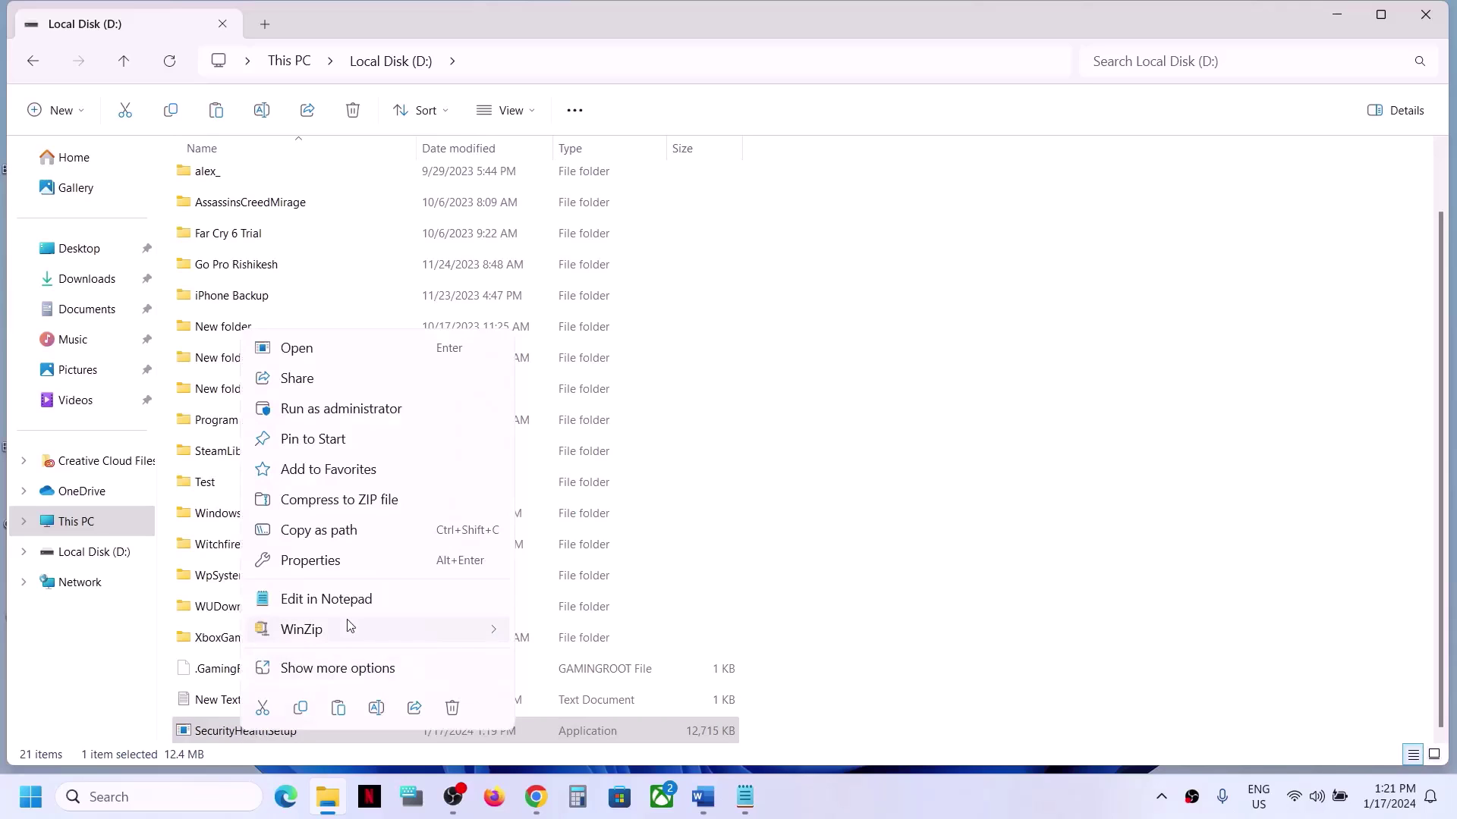
pyautogui.click(226, 734)
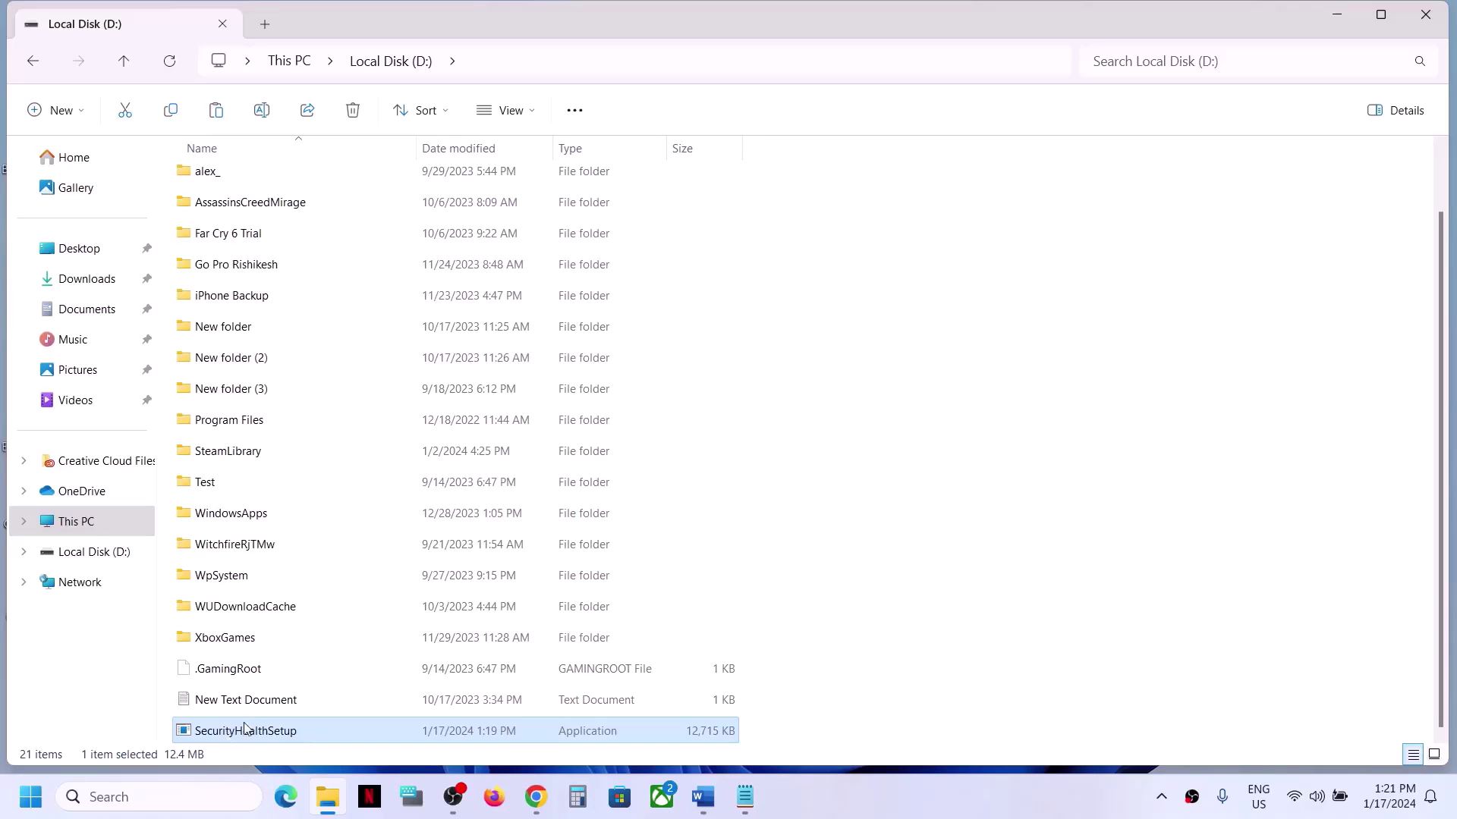
pyautogui.rightClick(233, 735)
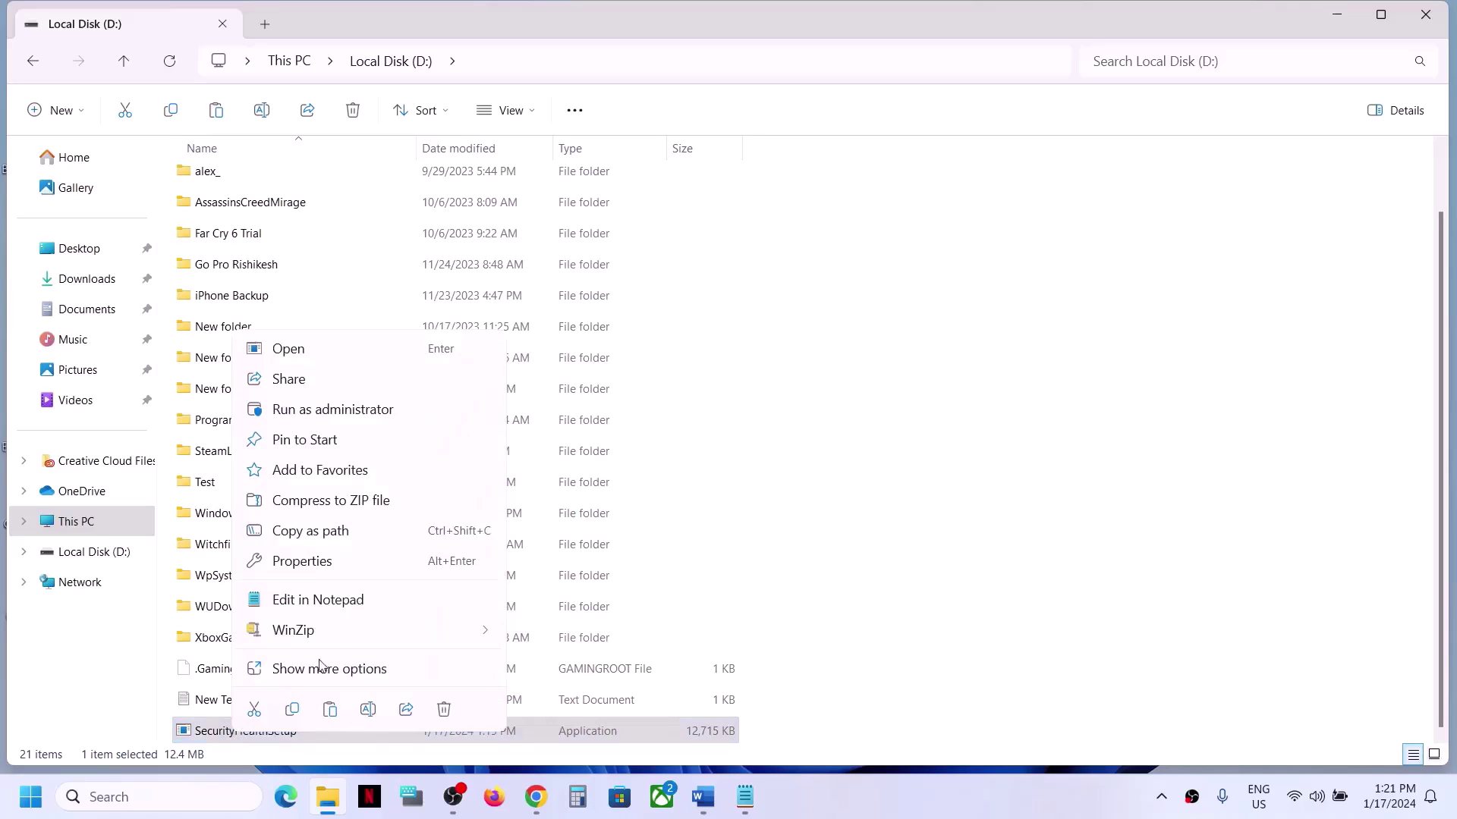
pyautogui.click(295, 710)
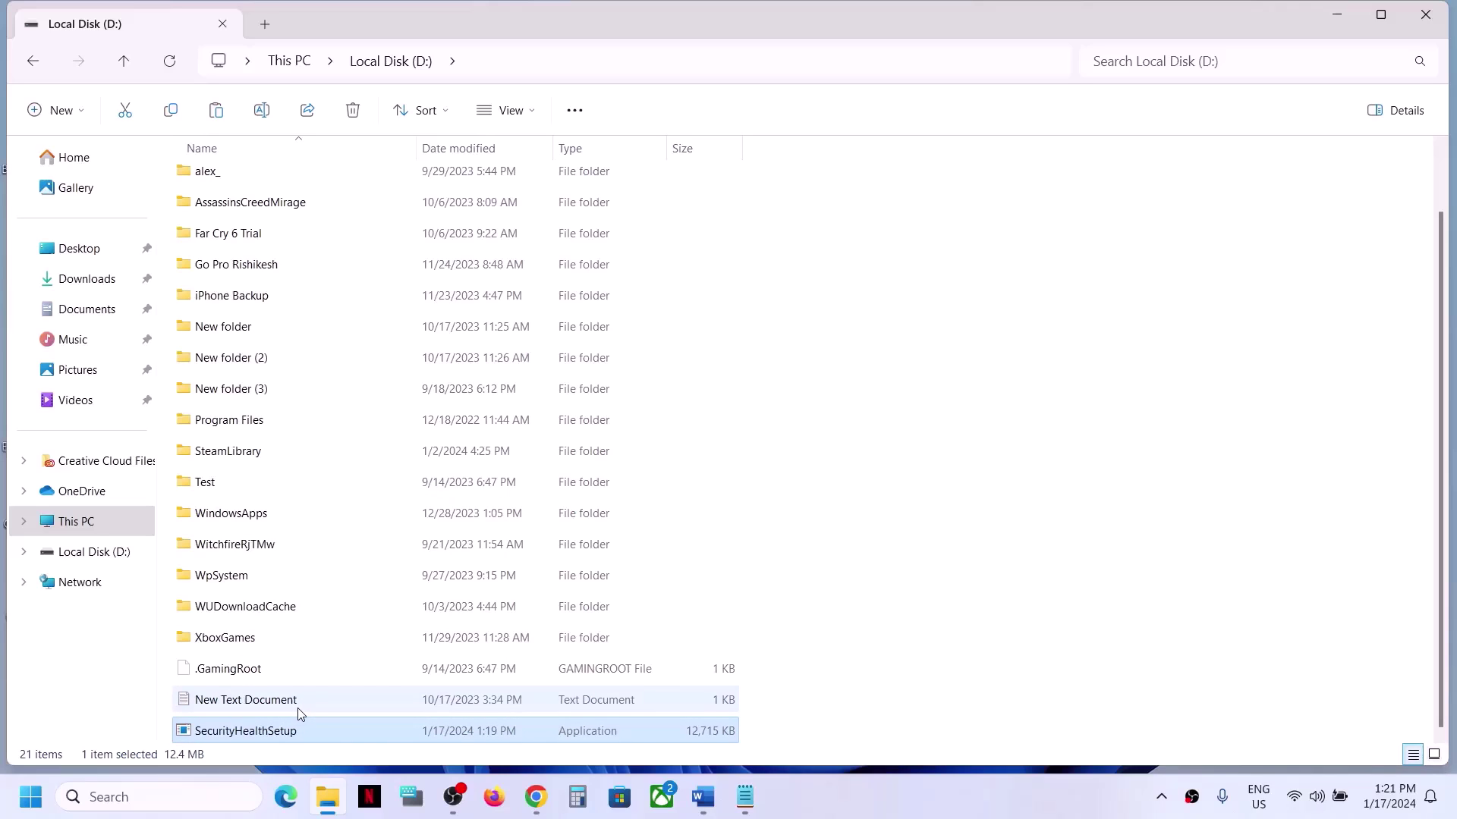
pyautogui.click(89, 526)
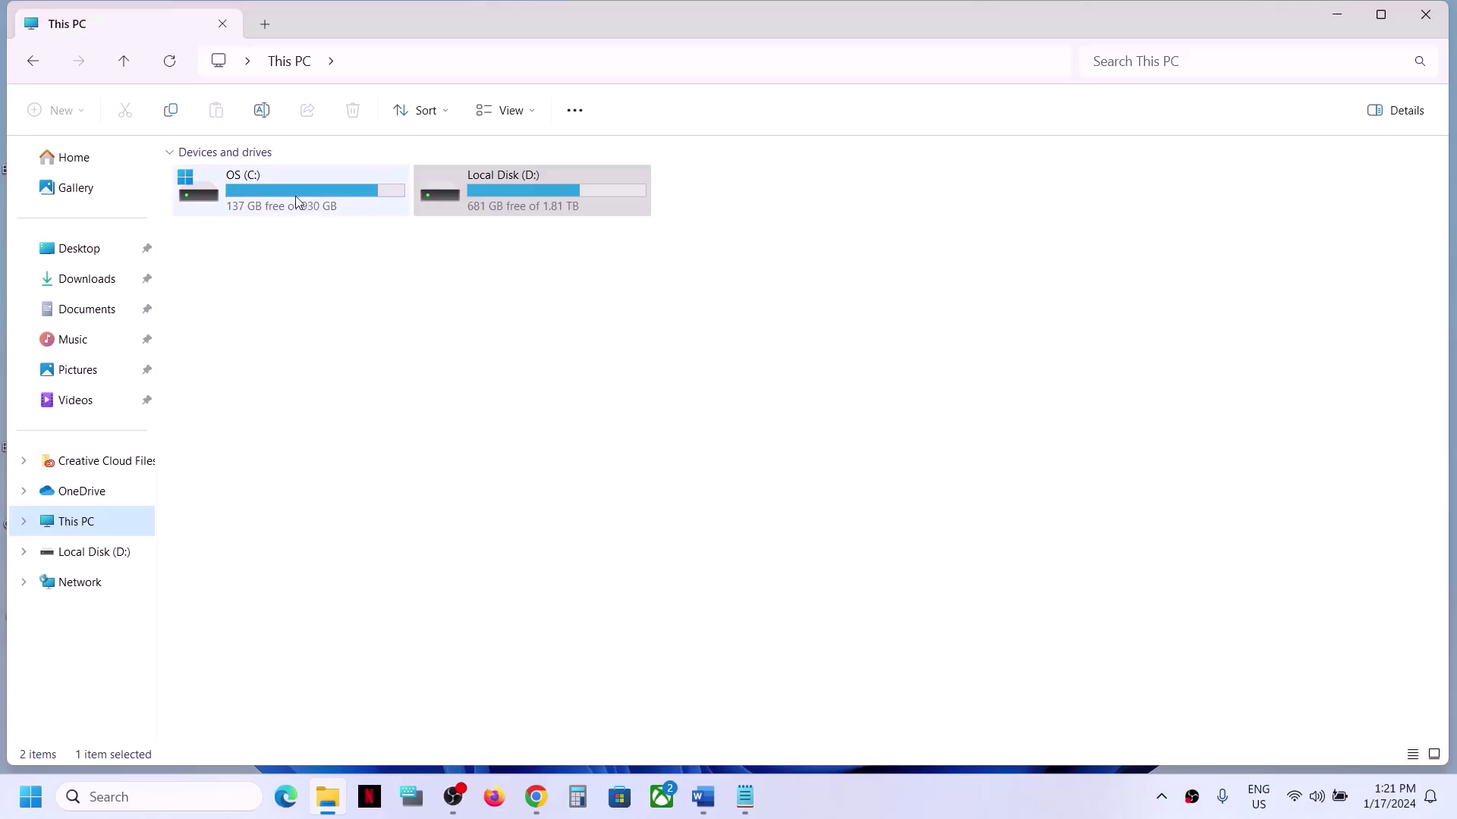
# Navigate from OS (C:) through Windows and System32 into the SecurityHealth folder.
pyautogui.doubleClick(303, 204)
pyautogui.scroll(-3, 280, 515)
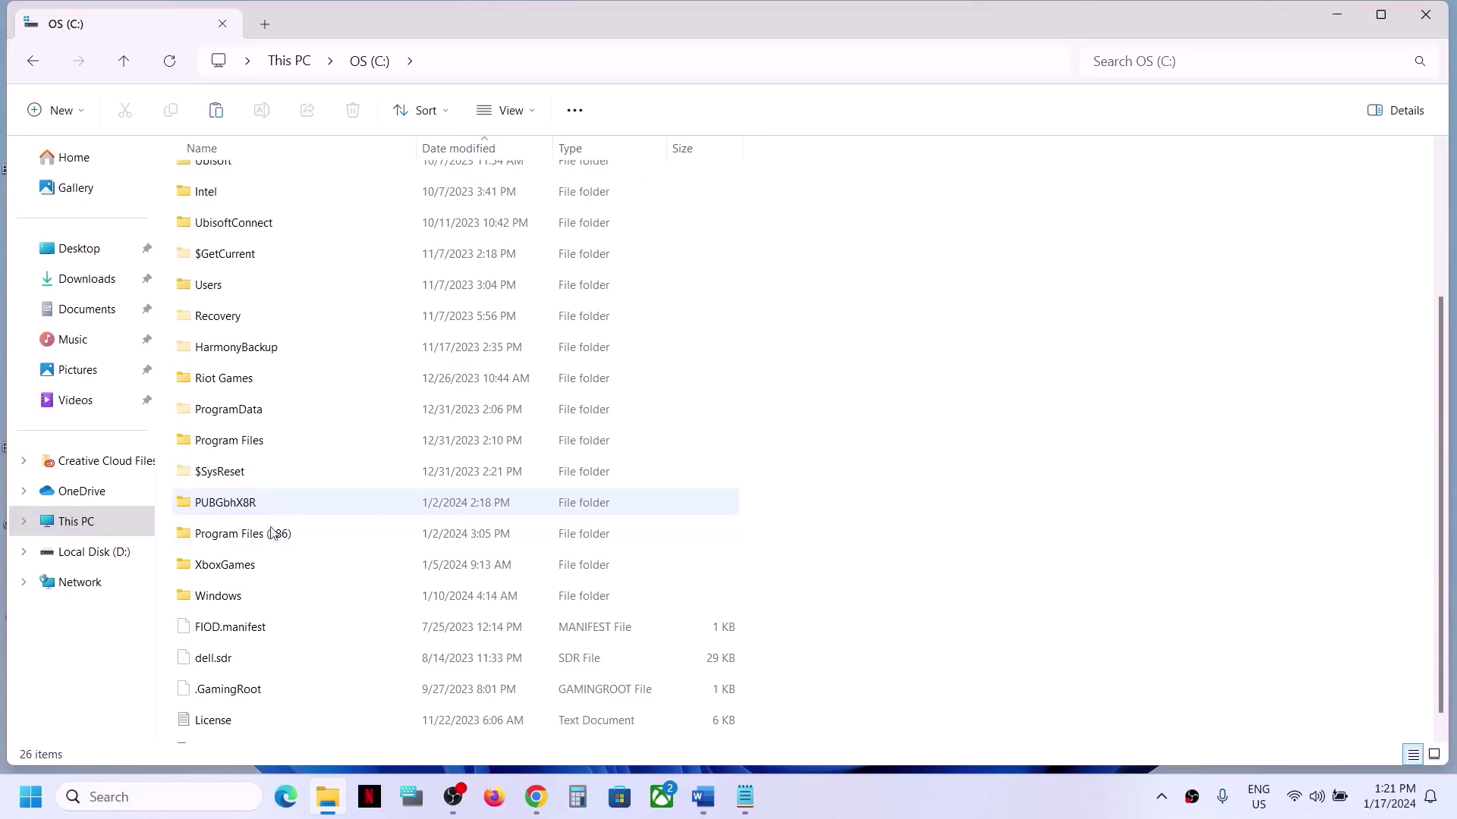
pyautogui.doubleClick(280, 506)
pyautogui.click(244, 523)
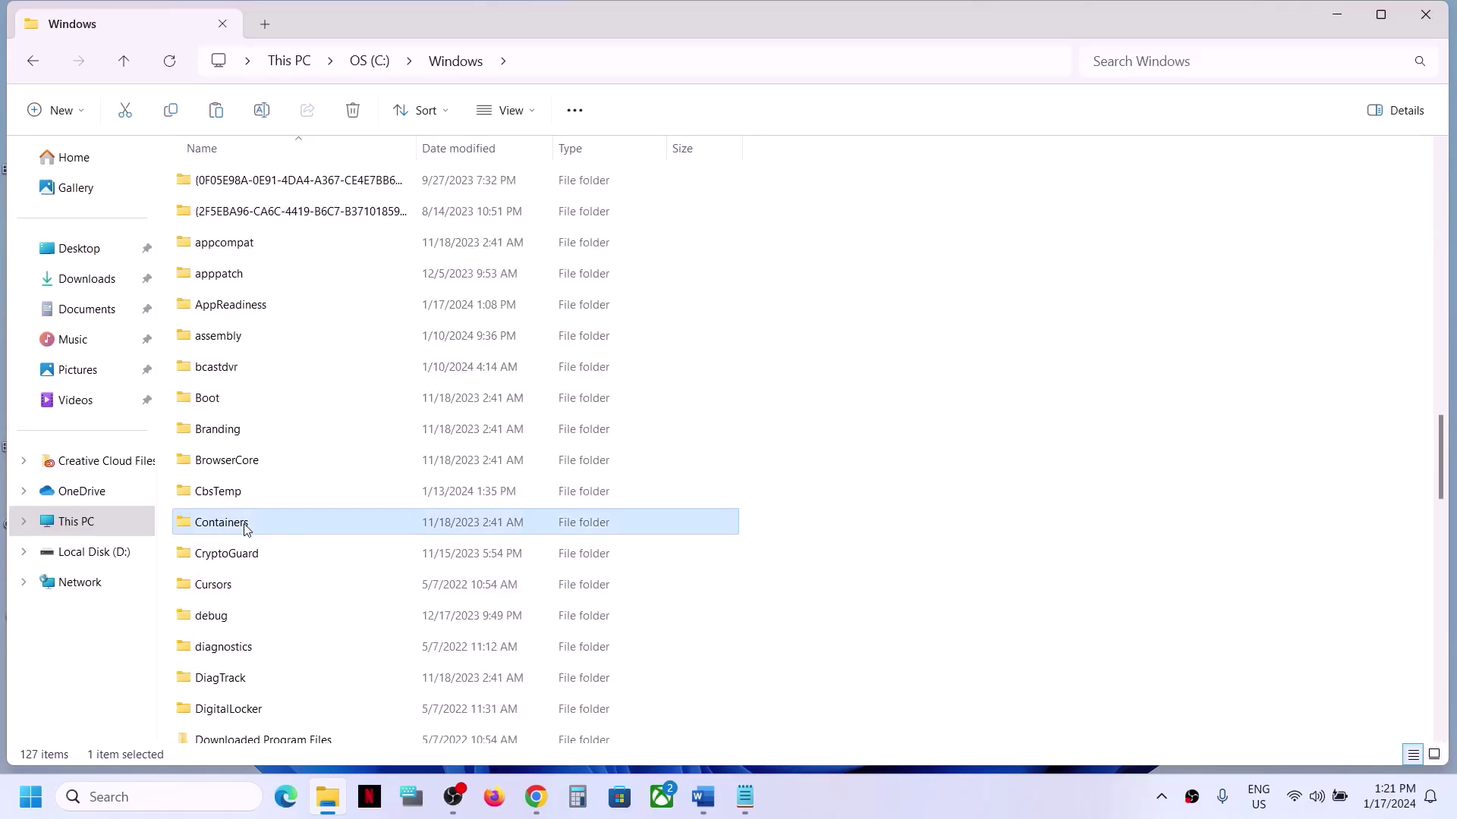
pyautogui.press('s')
pyautogui.doubleClick(236, 681)
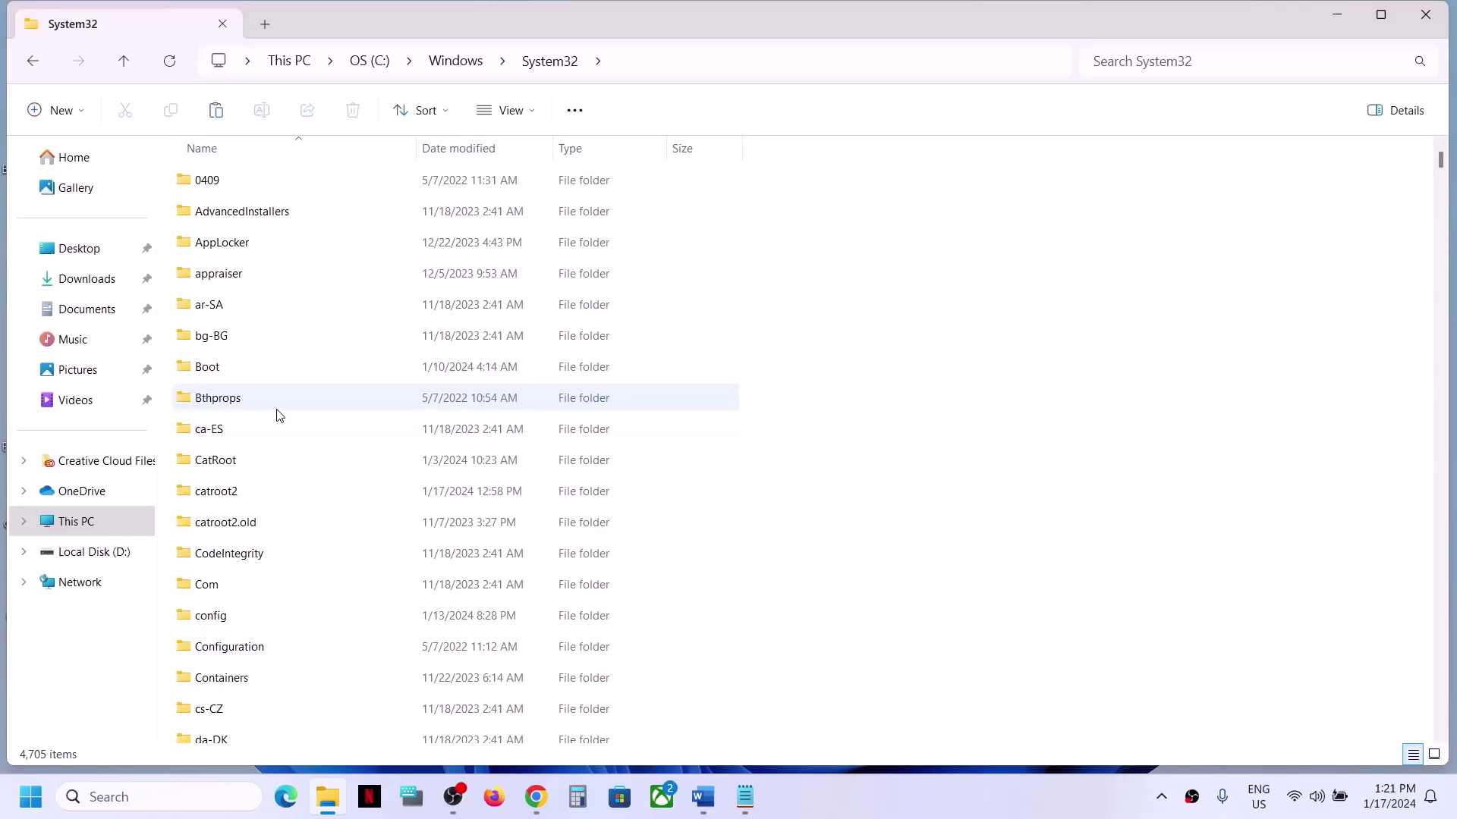
pyautogui.press('s')
pyautogui.doubleClick(258, 209)
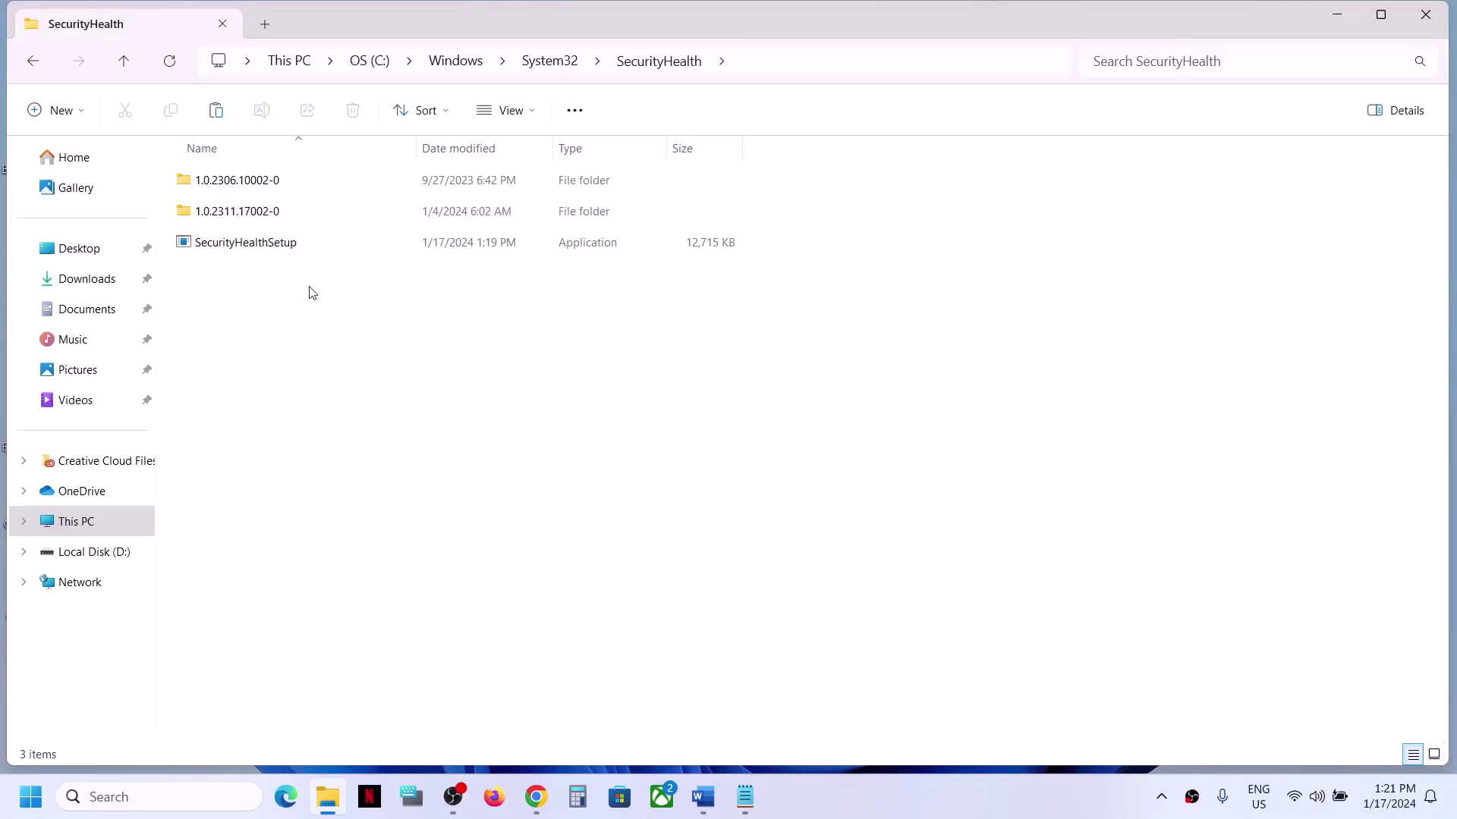
pyautogui.moveTo(264, 252)
# Glance at the Start menu power options without restarting, then select SecurityHealthSetup.
pyautogui.click(30, 796)
pyautogui.click(559, 735)
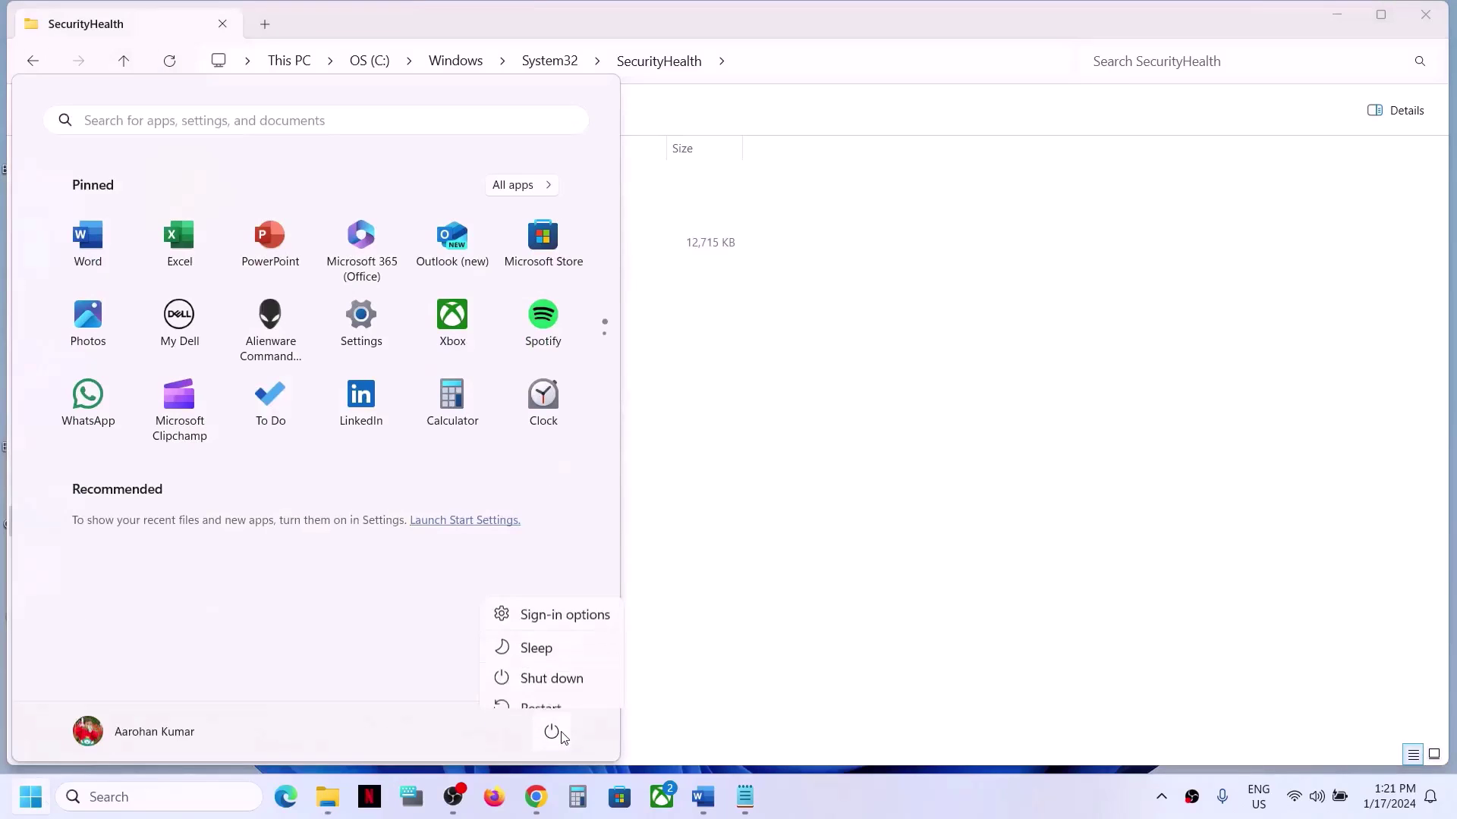
pyautogui.press('Escape')
pyautogui.click(854, 399)
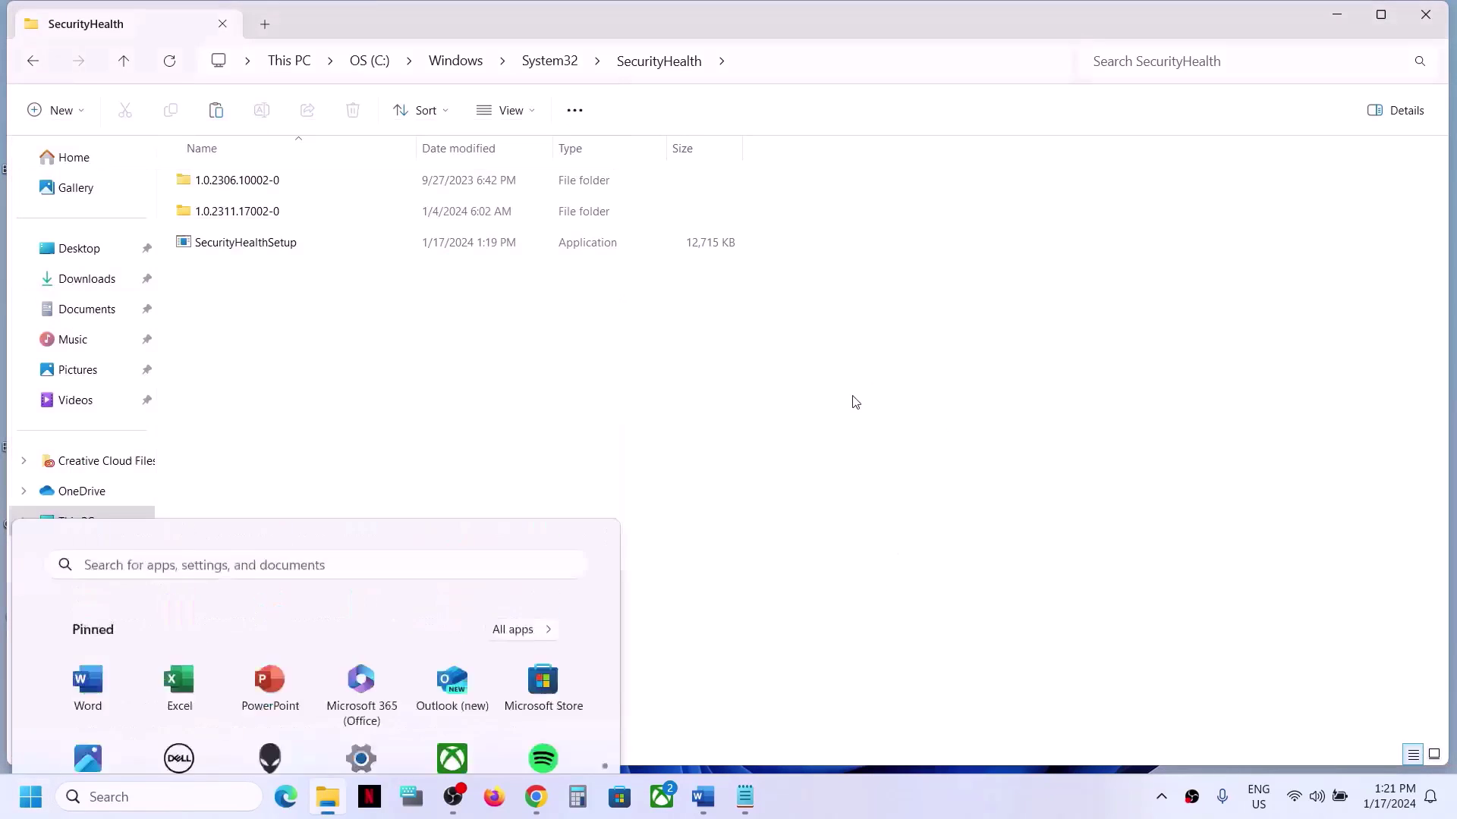
pyautogui.click(269, 251)
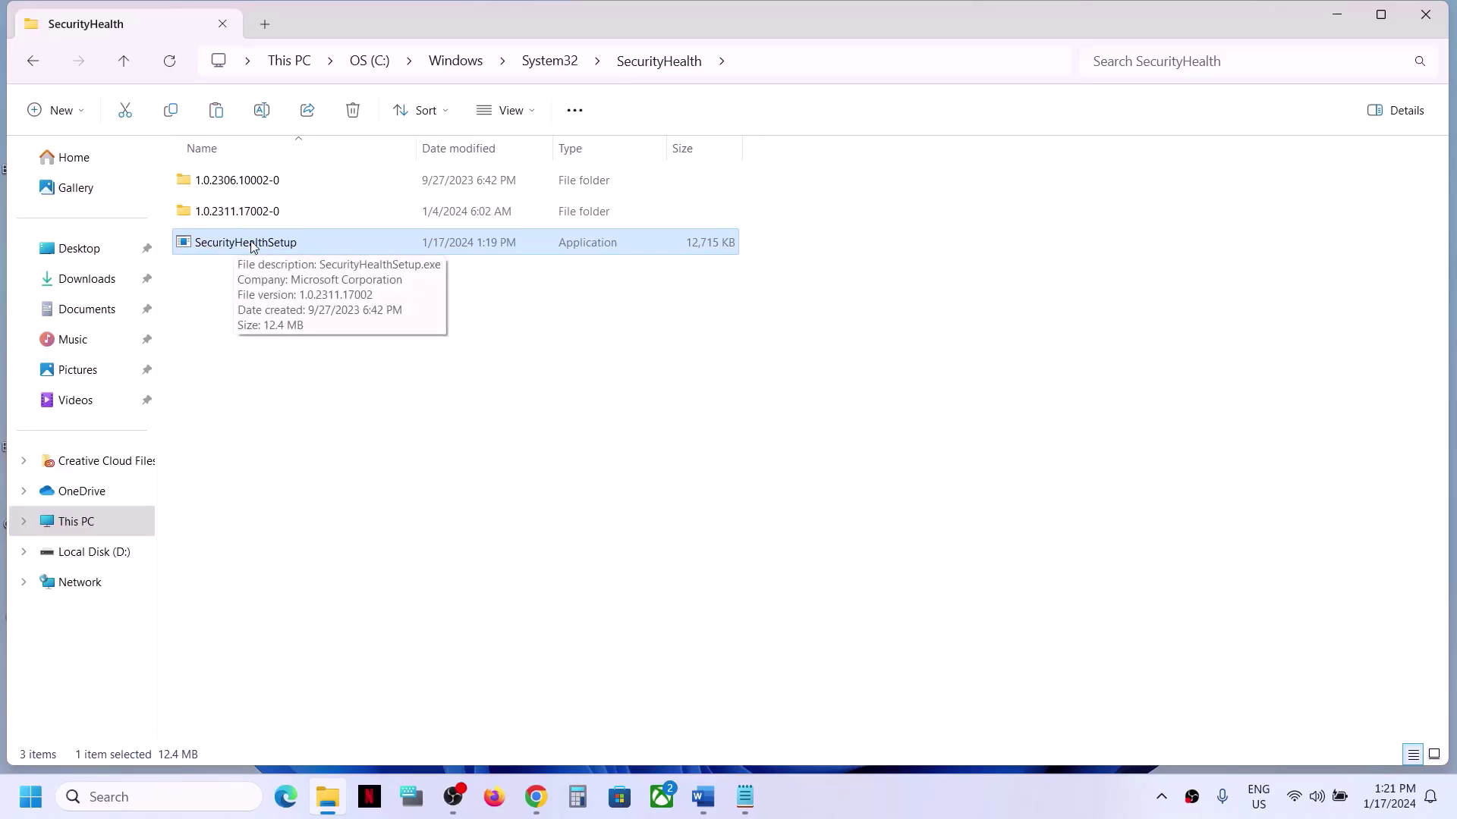
# Run SecurityHealthSetup as administrator.
pyautogui.rightClick(252, 245)
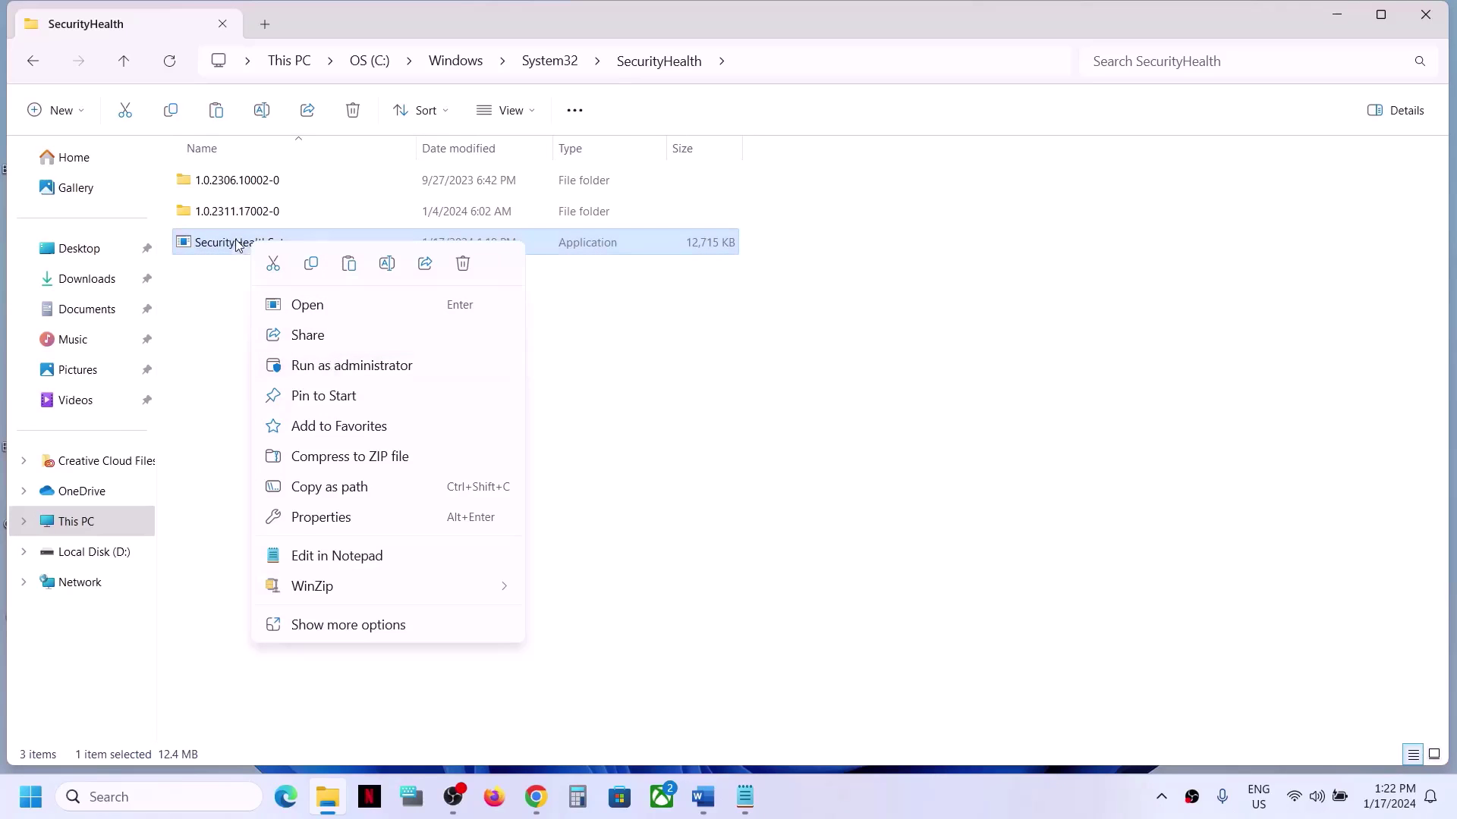
pyautogui.rightClick(233, 246)
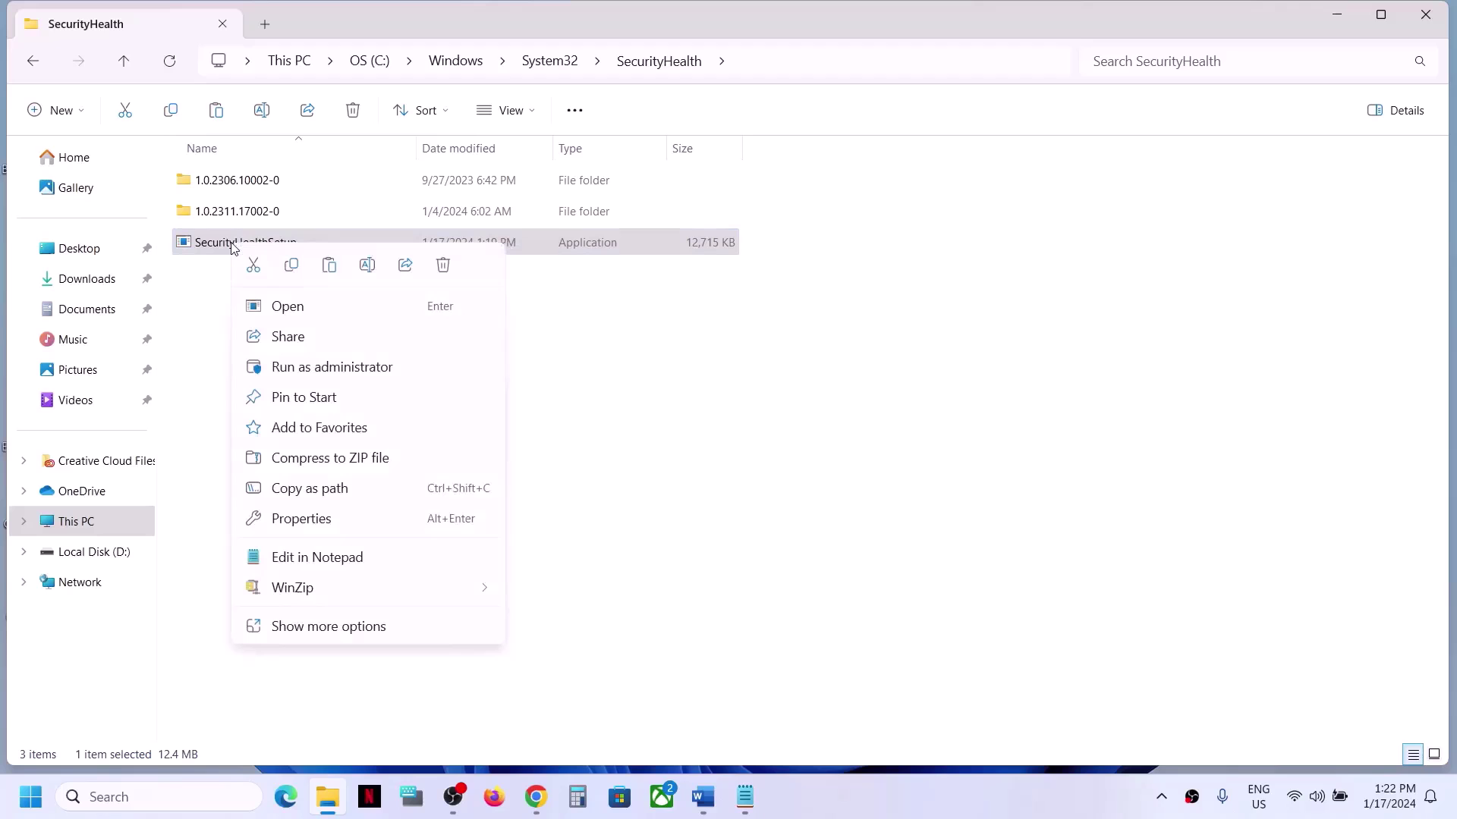
pyautogui.click(295, 370)
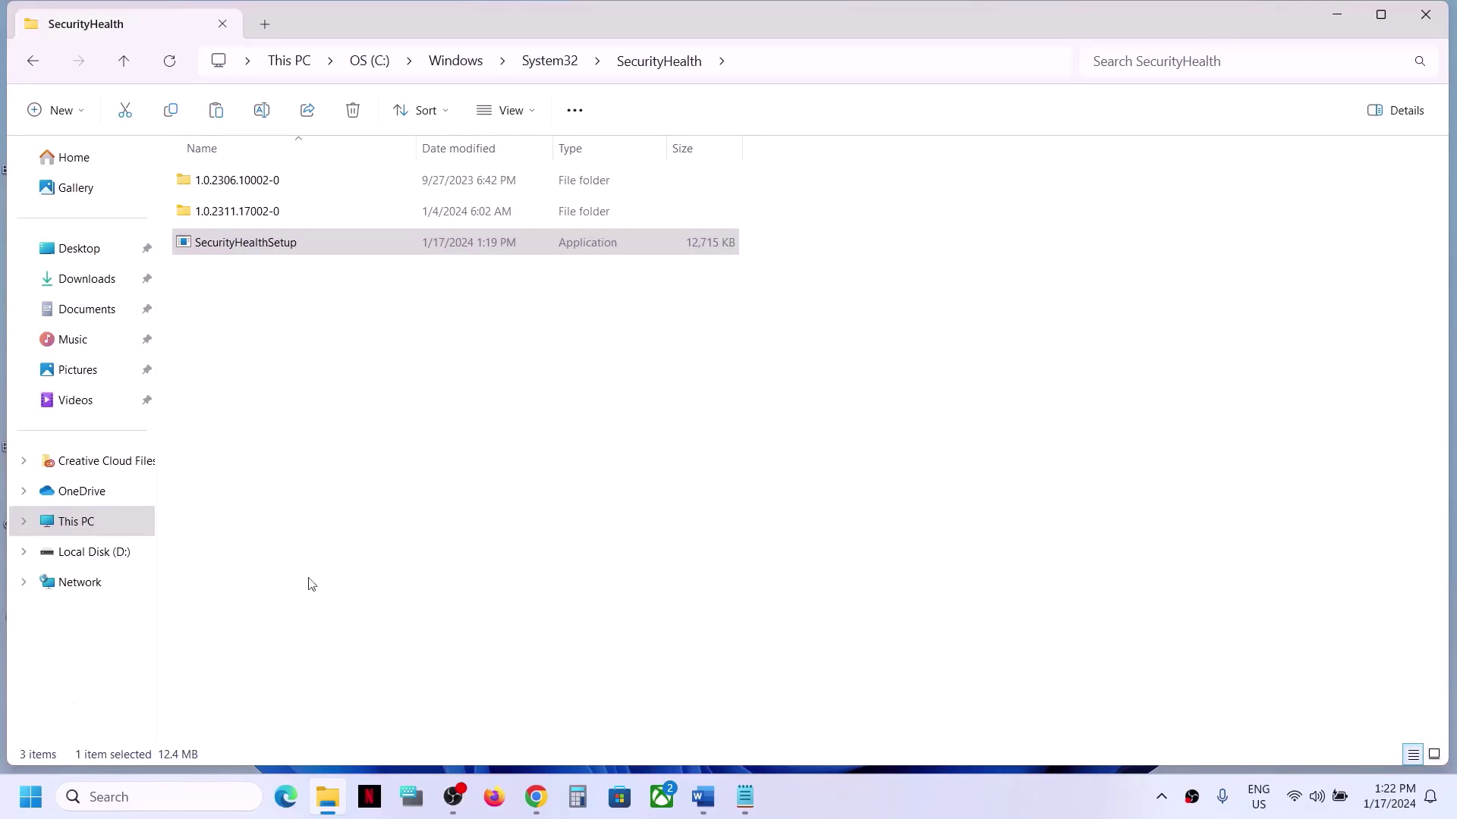
# Show the Start menu power options, then close them without restarting.
pyautogui.click(30, 797)
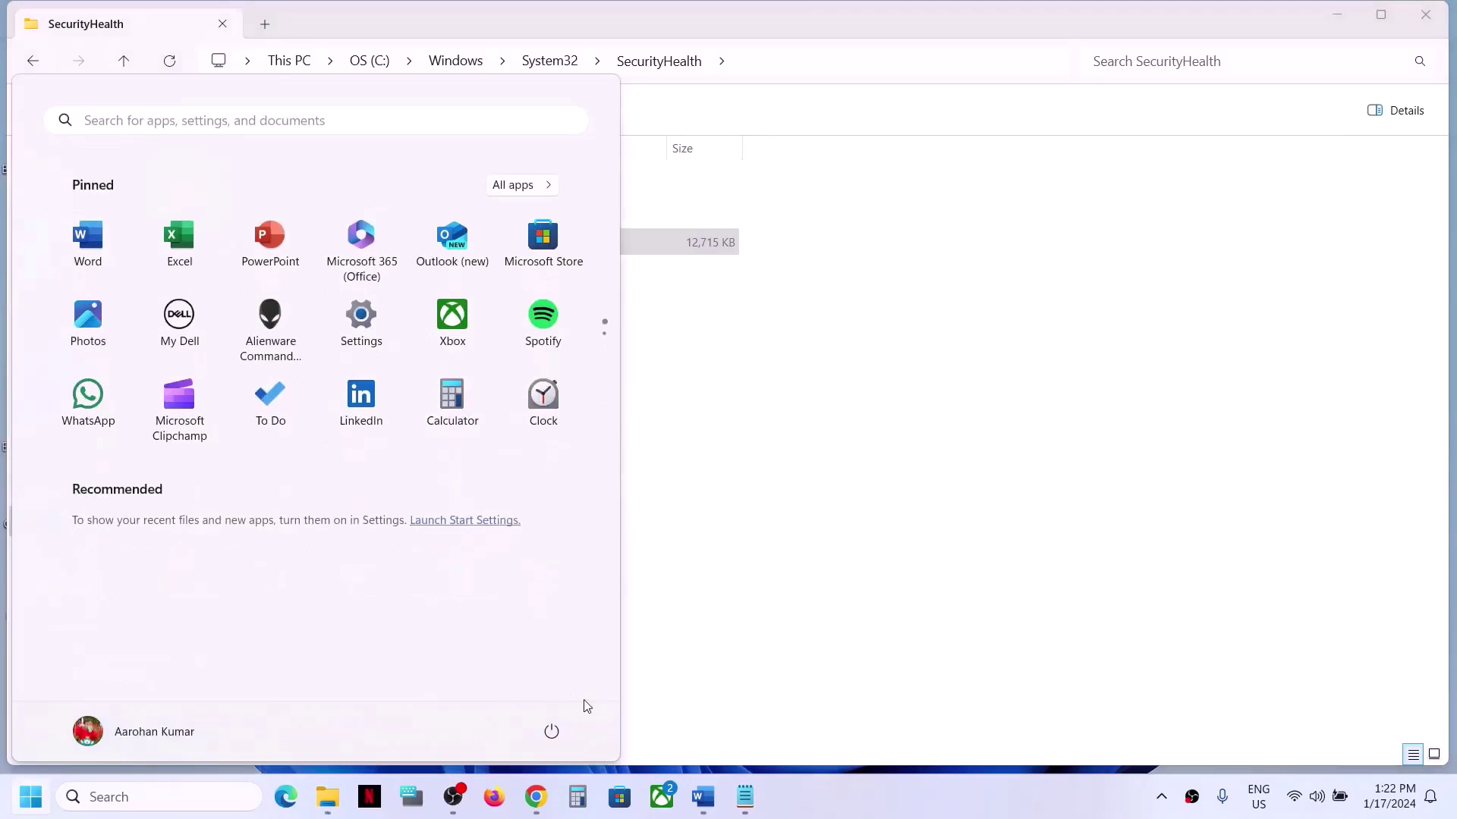
pyautogui.click(551, 731)
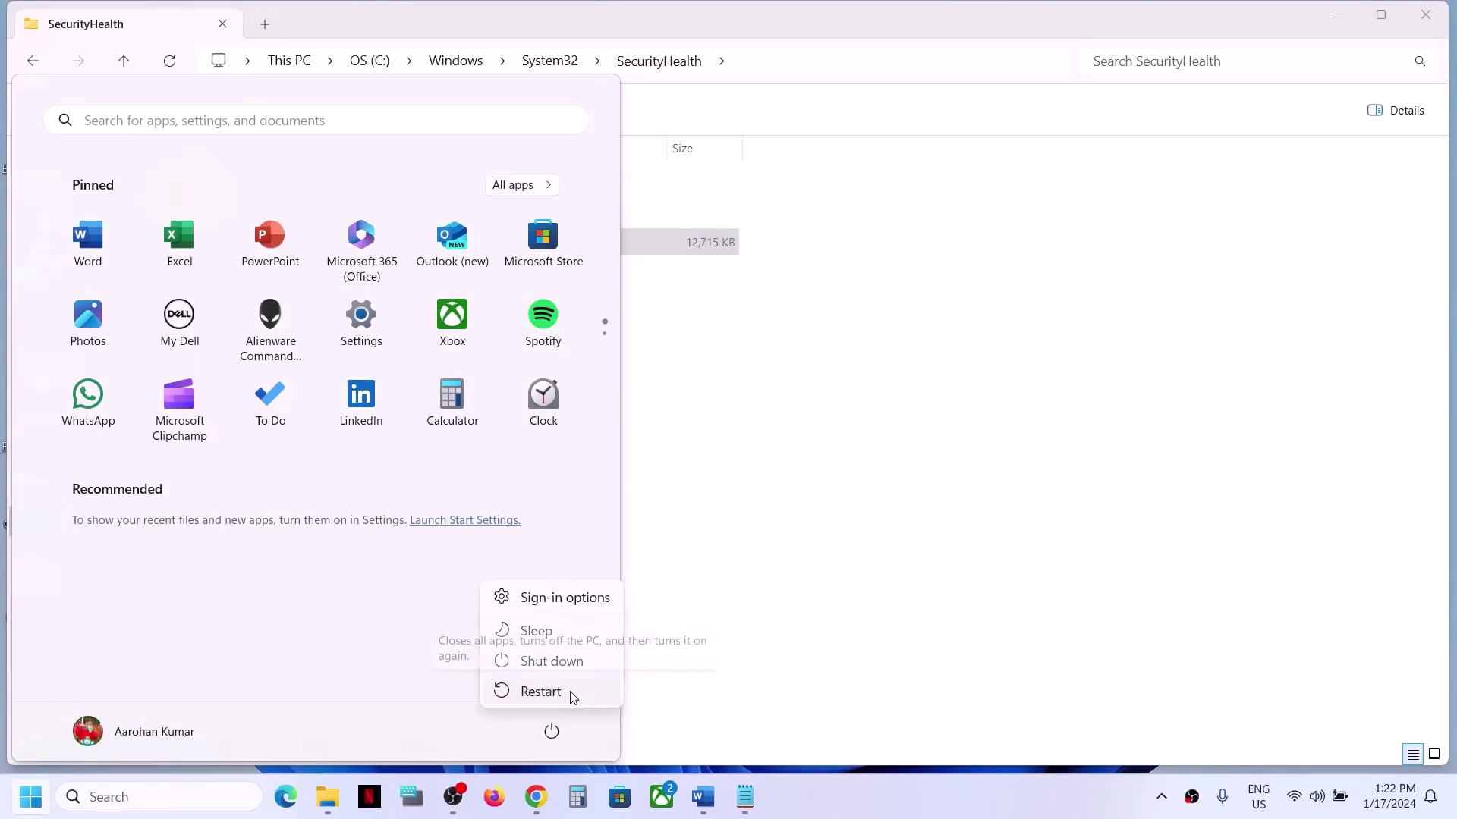
pyautogui.click(761, 591)
pyautogui.click(785, 552)
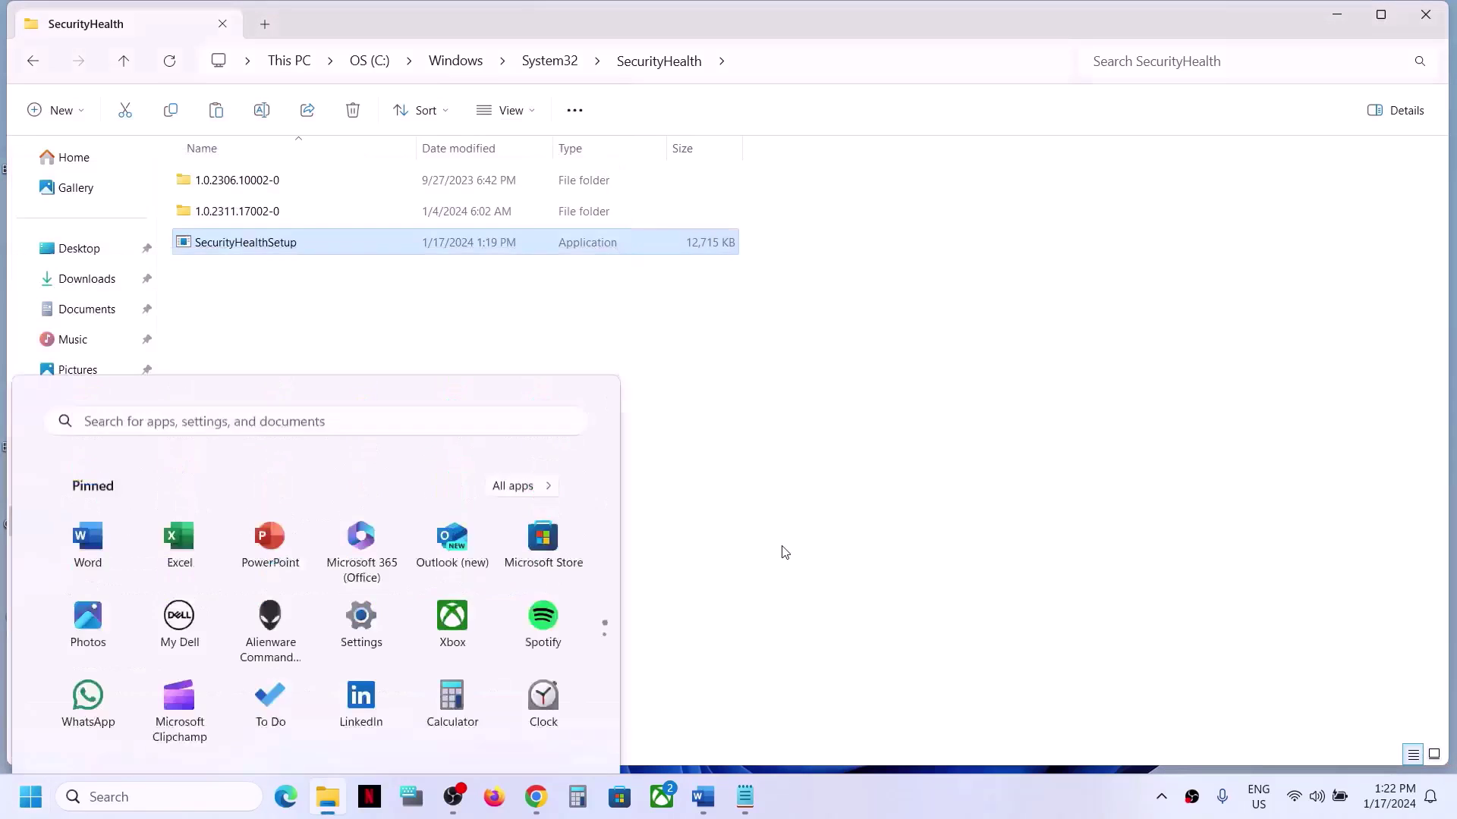
# Scroll the Word document to Step 2 and select the name SecurityHealthSetup.zip.
pyautogui.click(703, 797)
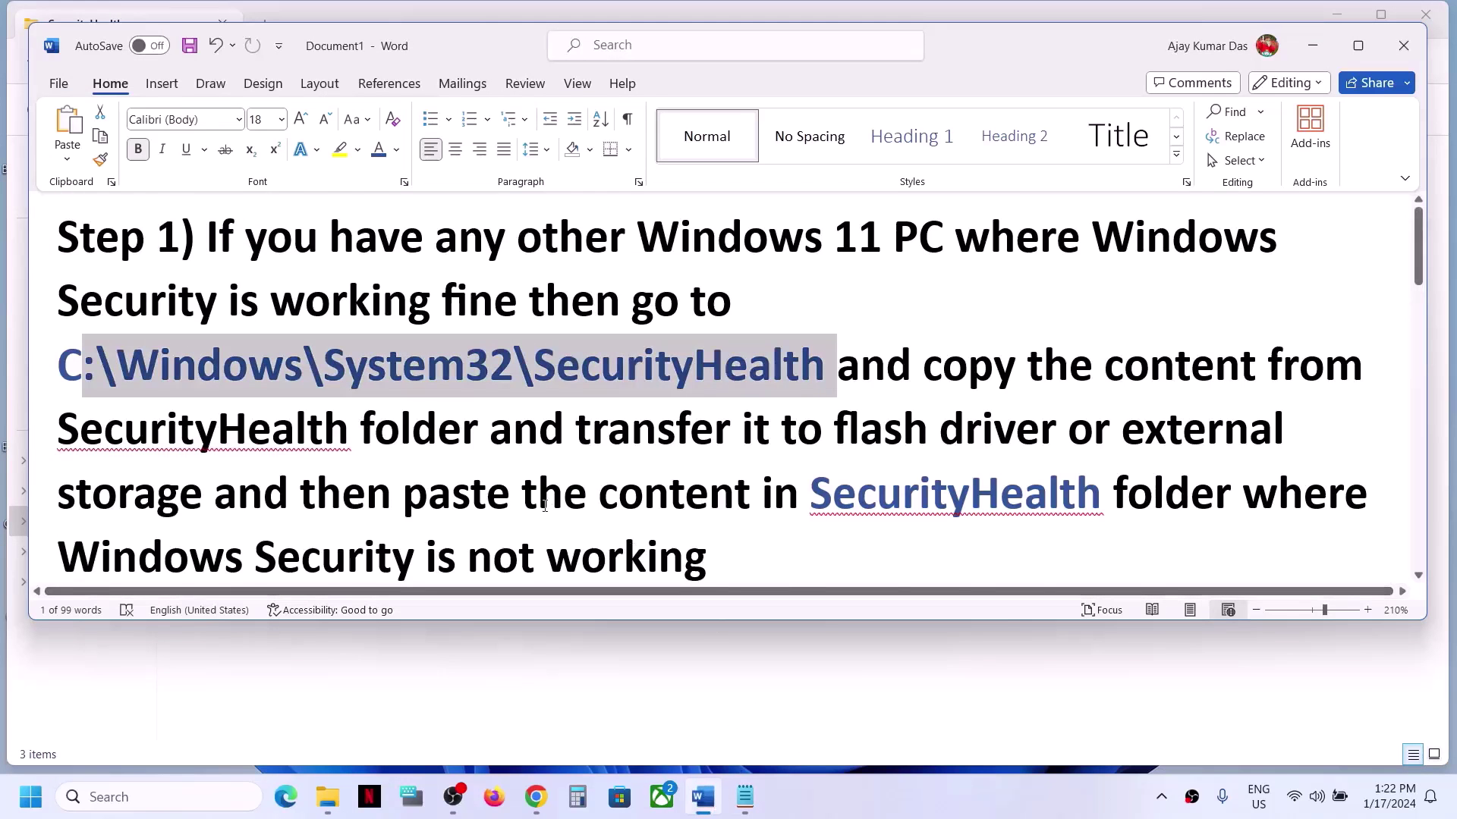
pyautogui.scroll(-2, 545, 506)
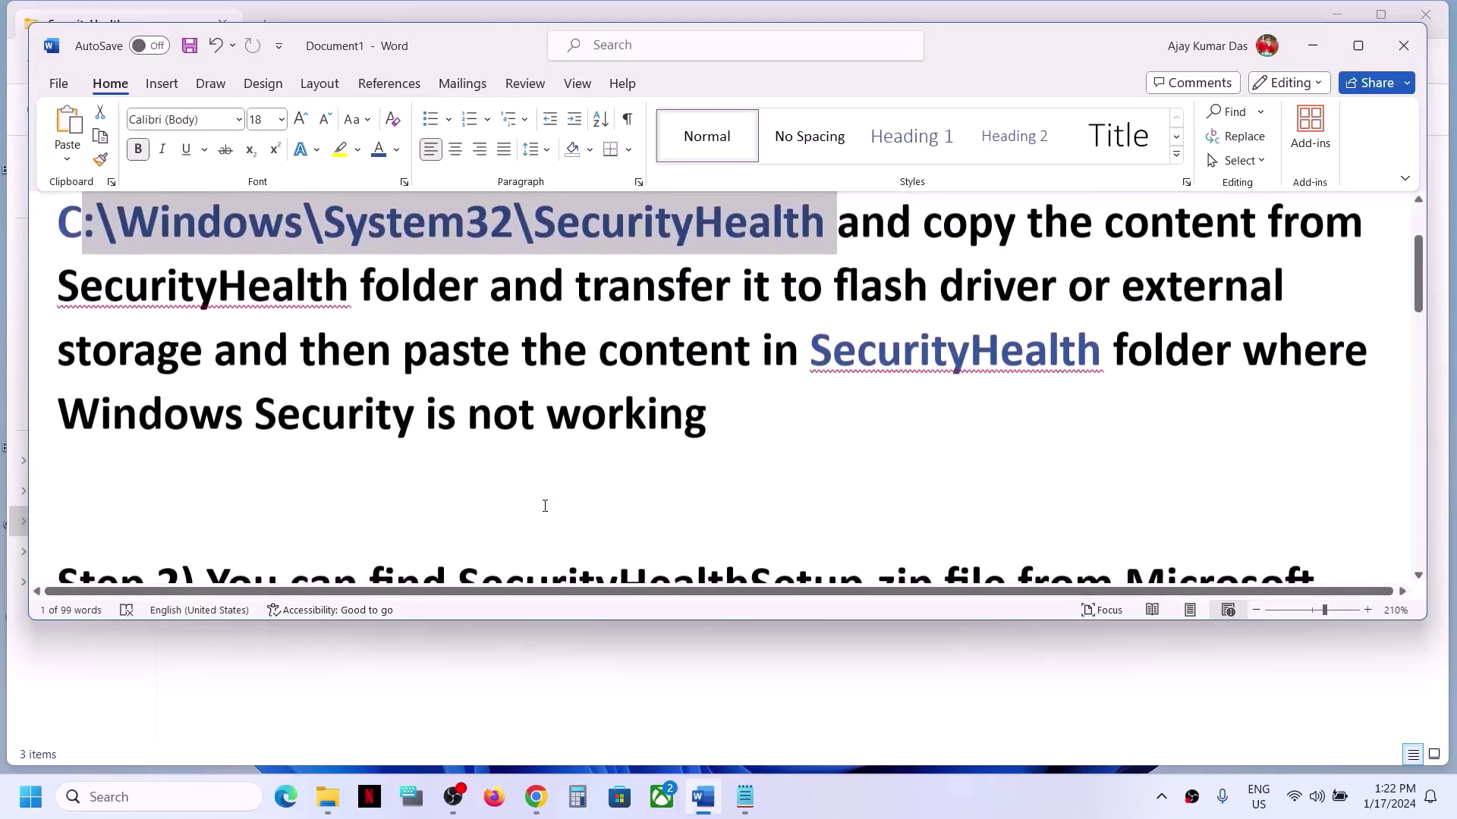
pyautogui.scroll(1, 544, 505)
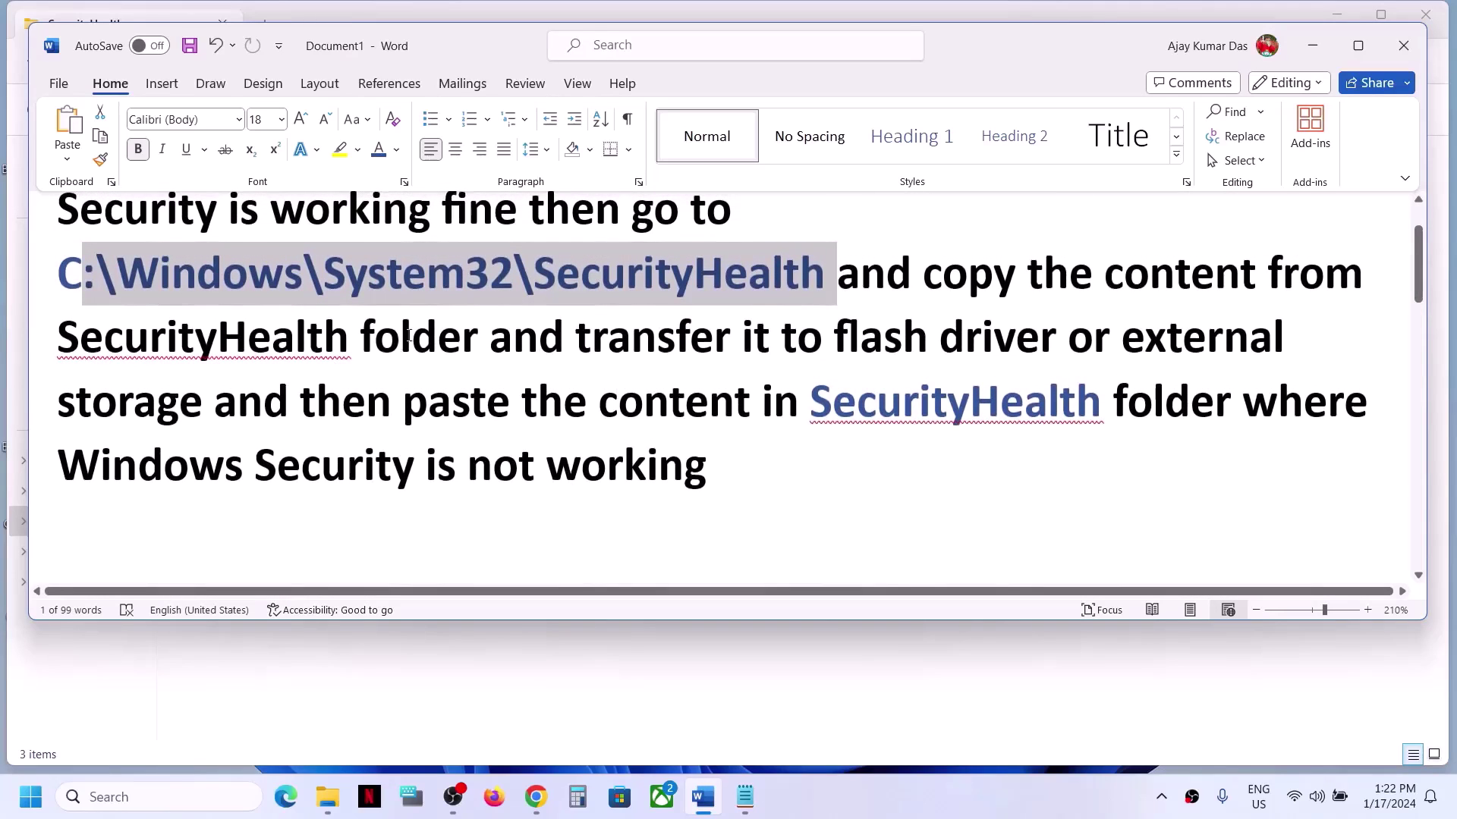
pyautogui.scroll(-4, 483, 383)
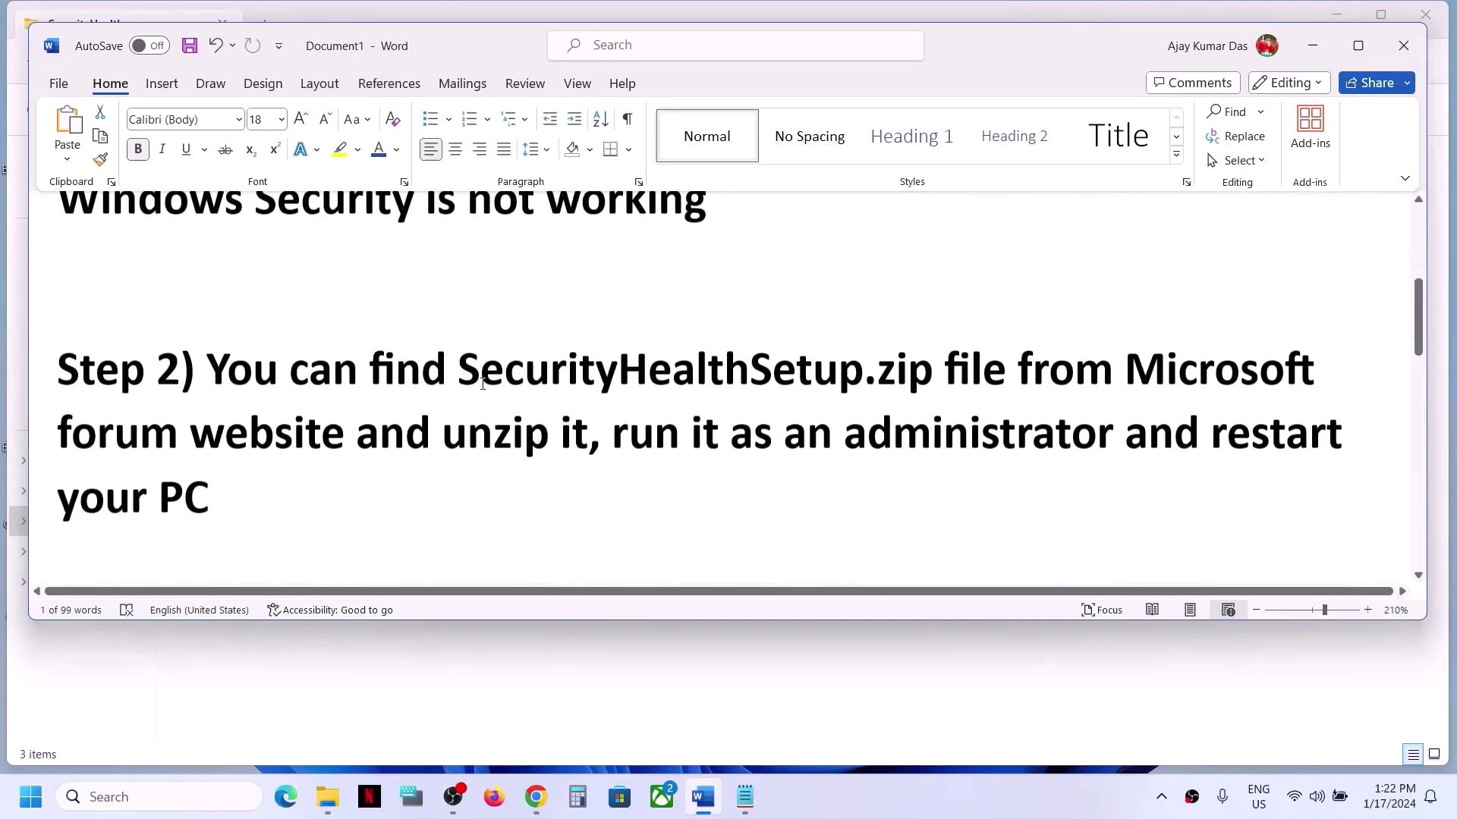
pyautogui.moveTo(930, 371); pyautogui.dragTo(582, 364)
pyautogui.hotkey('ctrl', 'c')
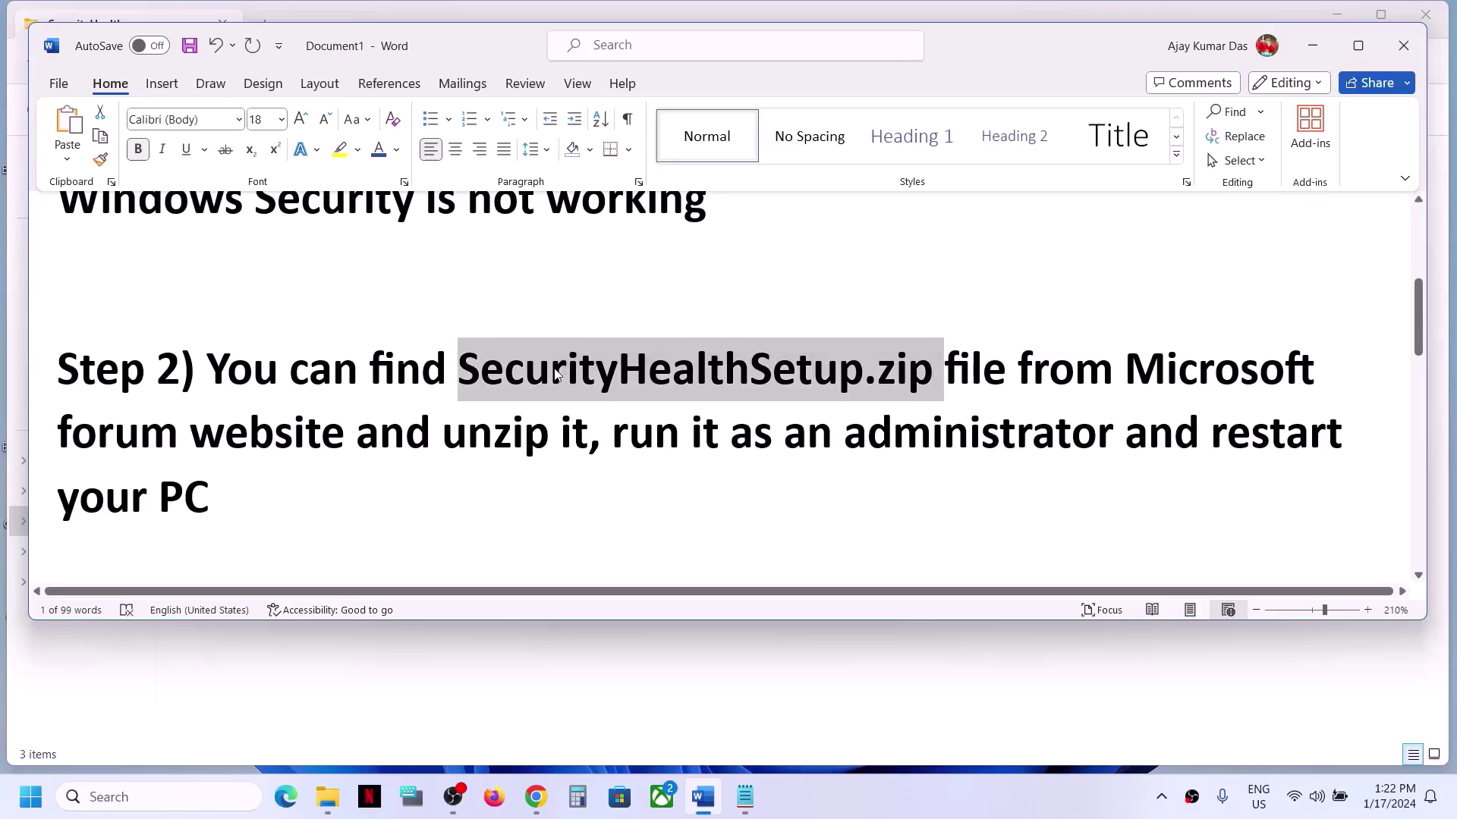
# Google 'SecurityHealthSetup.zip' in Chrome and open the Microsoft Community Windows security thread's replies.
pyautogui.click(538, 798)
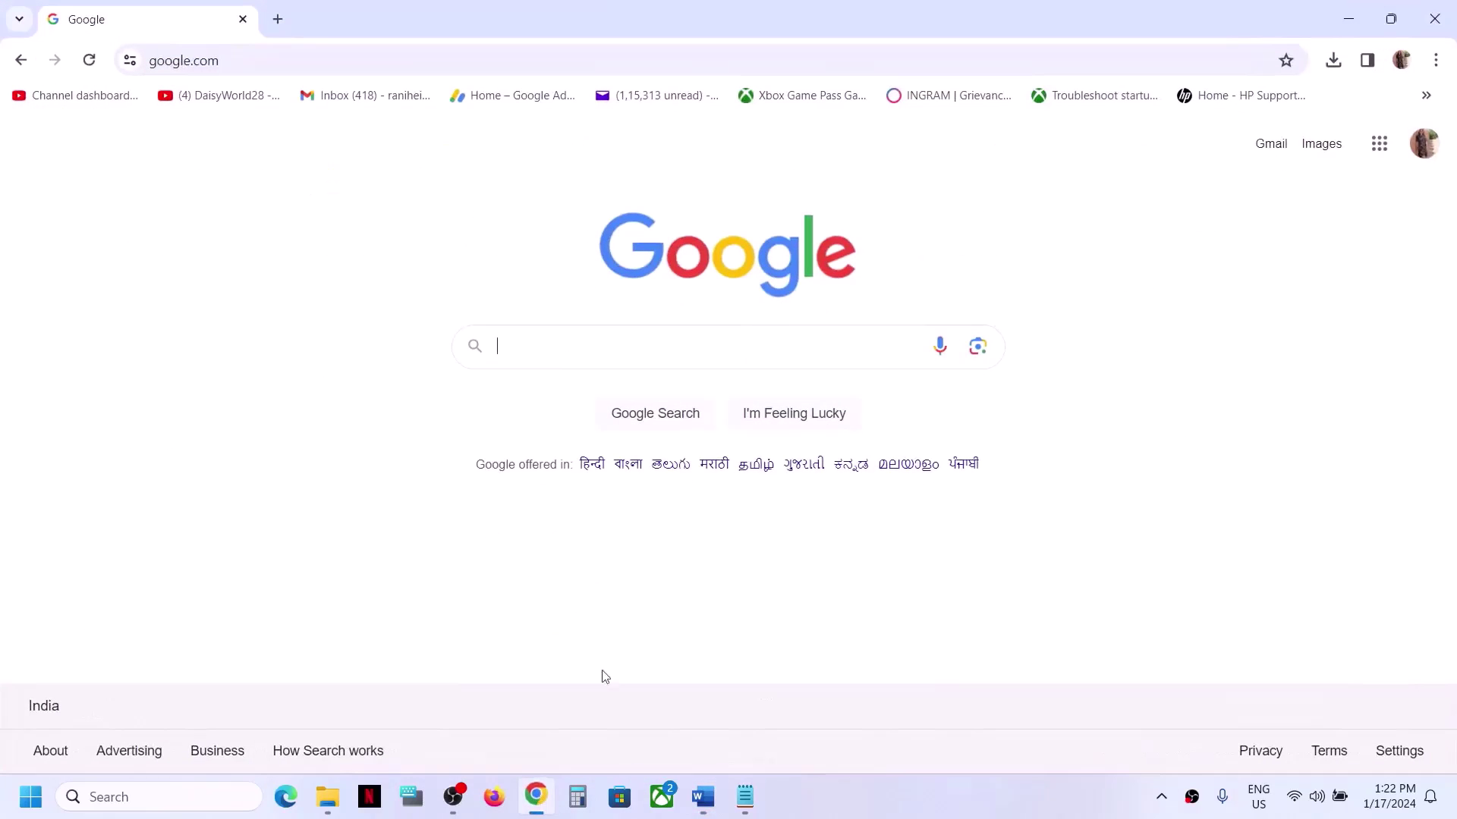
pyautogui.click(545, 340)
pyautogui.hotkey('ctrl', 'v')
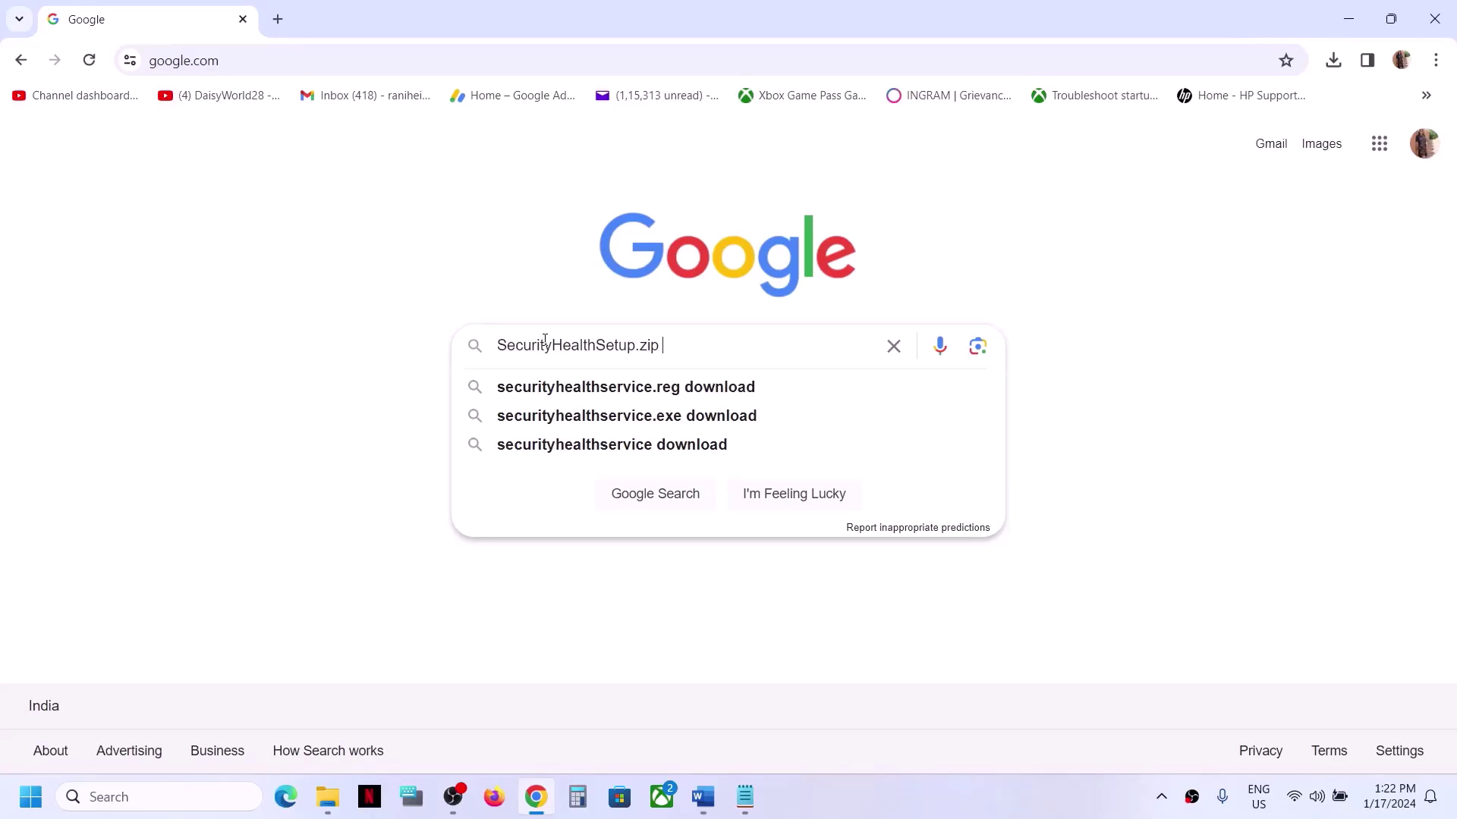
pyautogui.press('Return')
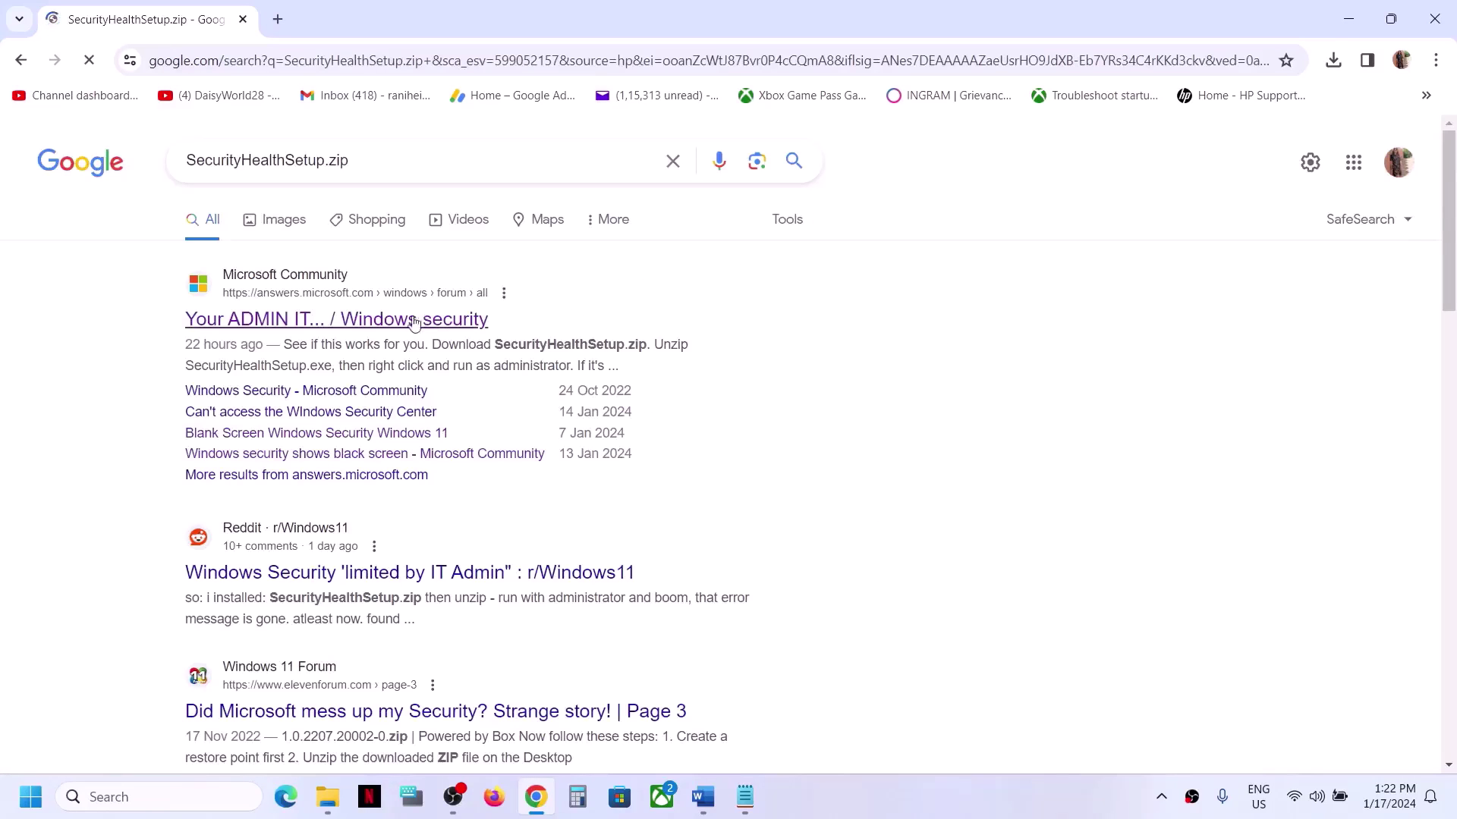
pyautogui.click(332, 323)
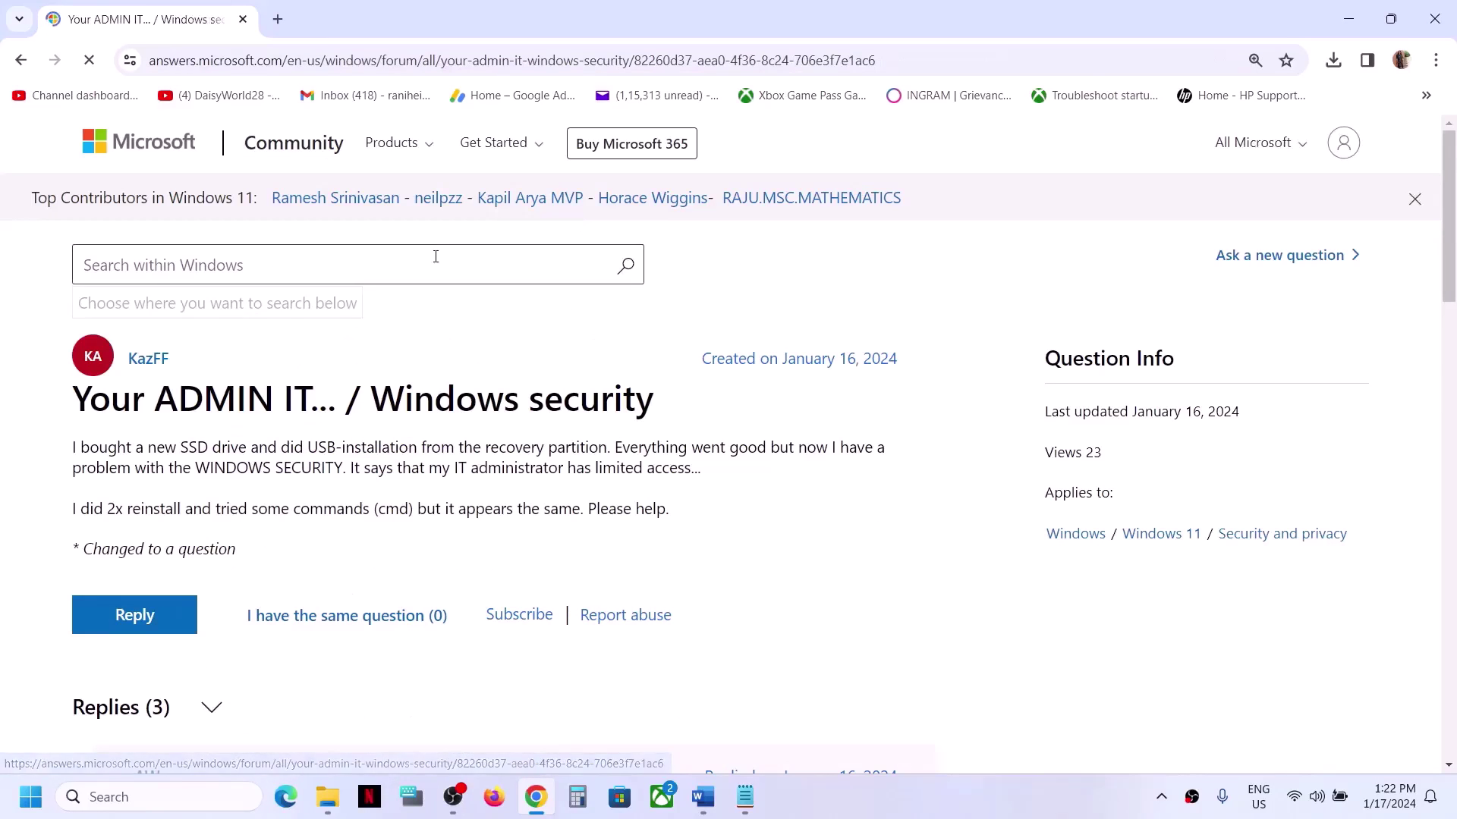
pyautogui.scroll(-5, 389, 410)
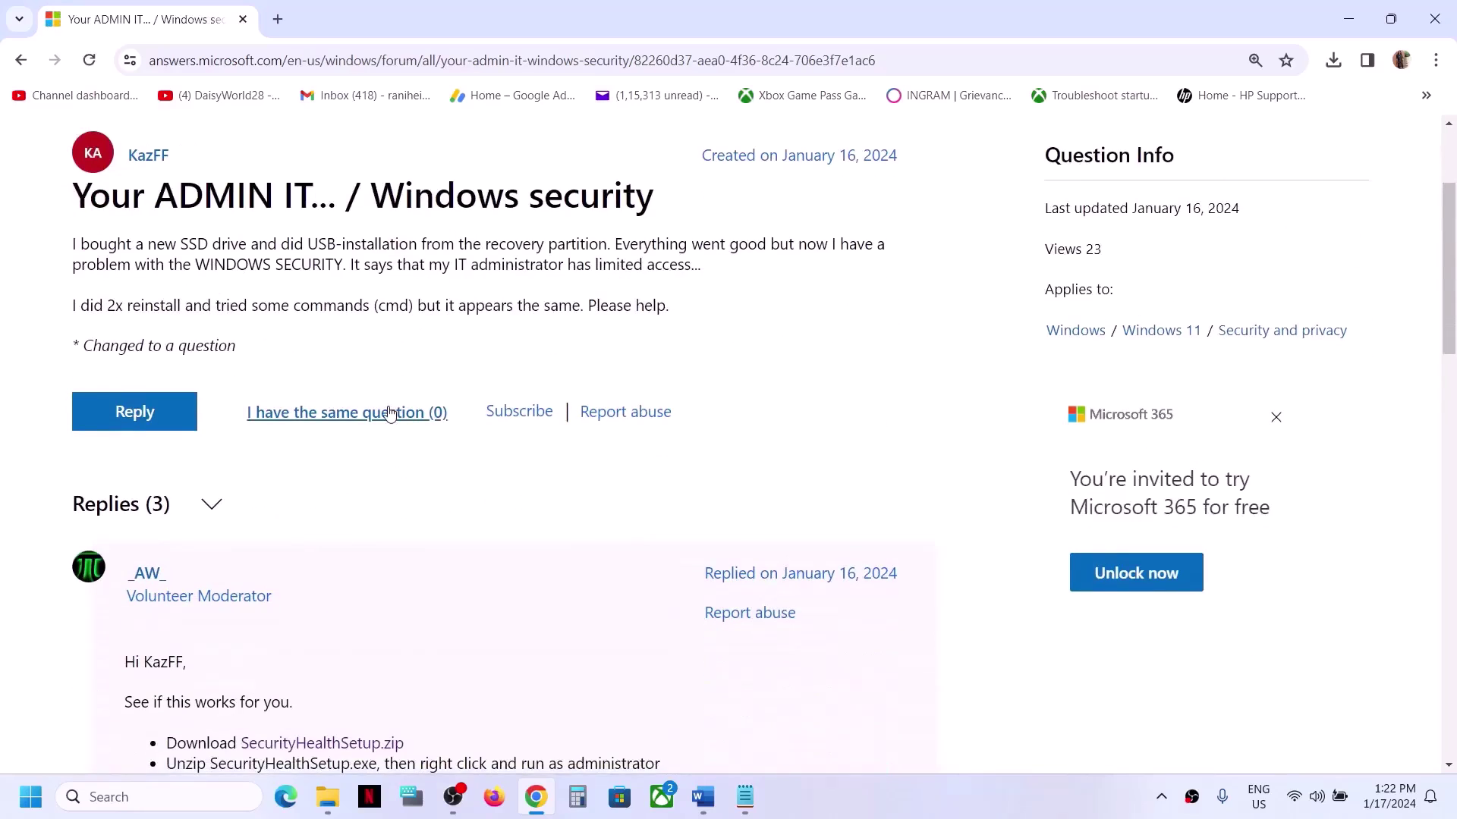
pyautogui.scroll(-2, 299, 526)
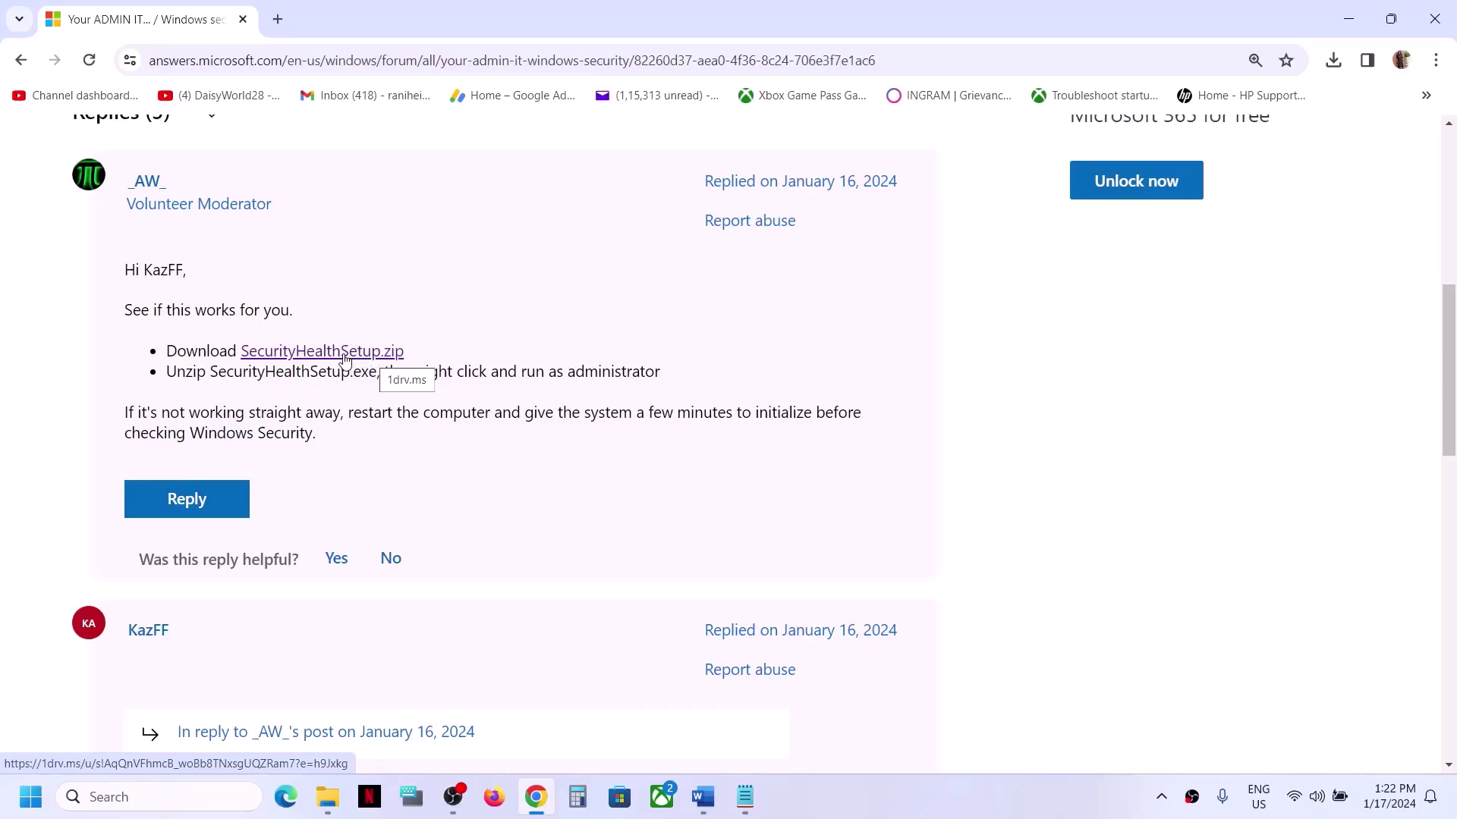
# Download SecurityHealthSetup.zip from the OneDrive link shared in the moderator's reply.
pyautogui.click(343, 357)
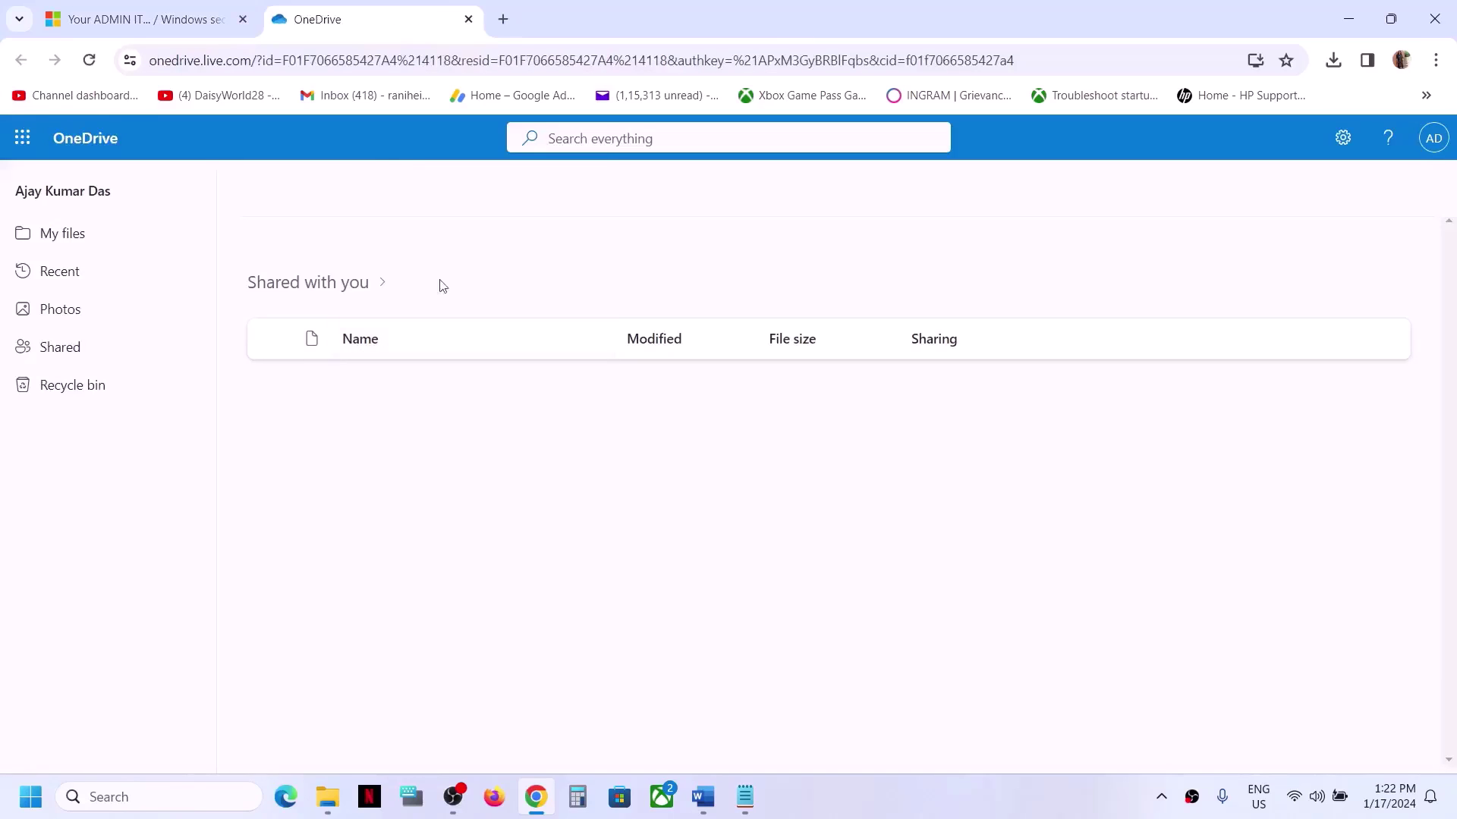
pyautogui.click(468, 19)
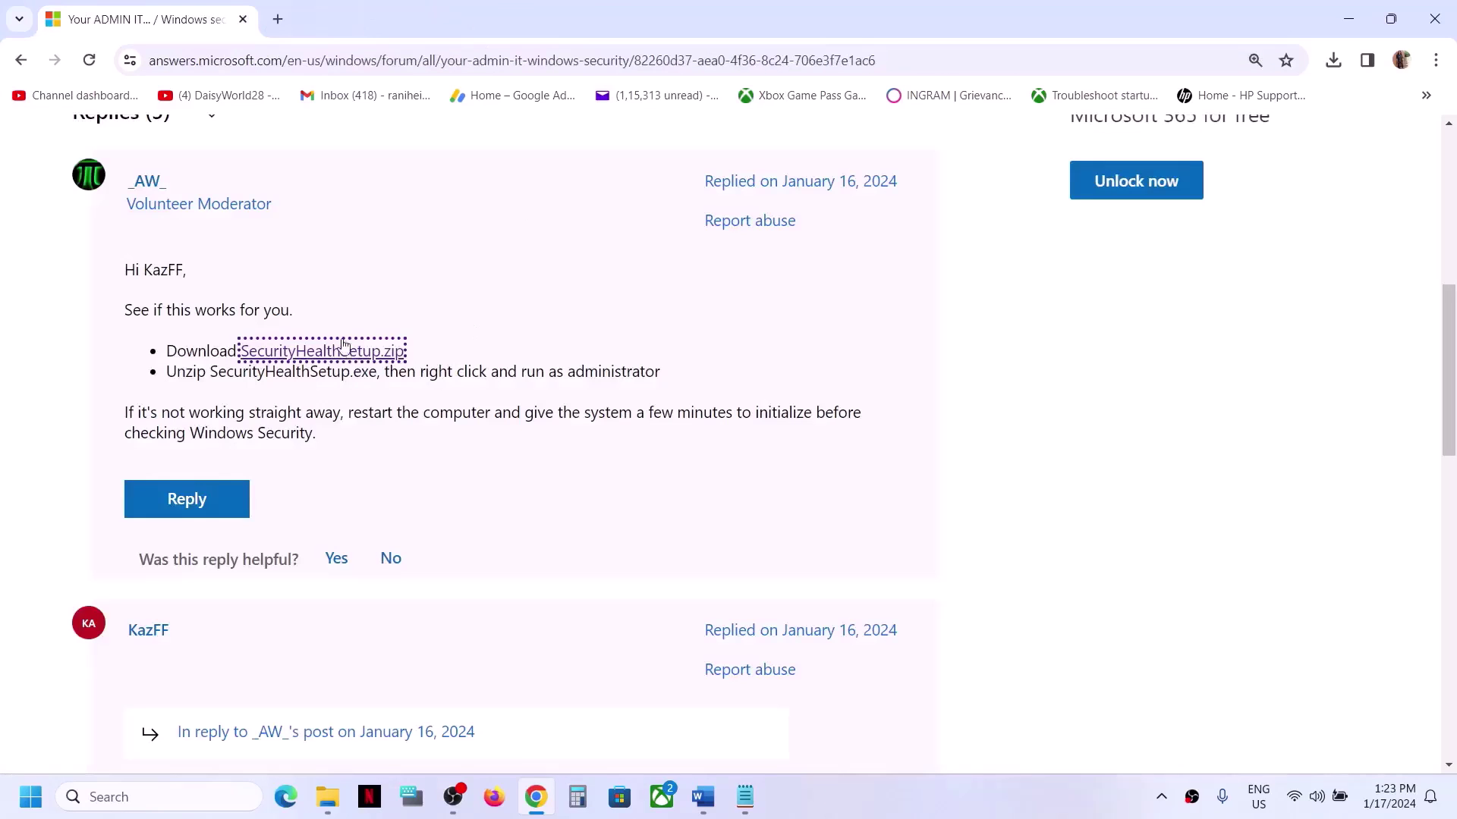
pyautogui.click(316, 352)
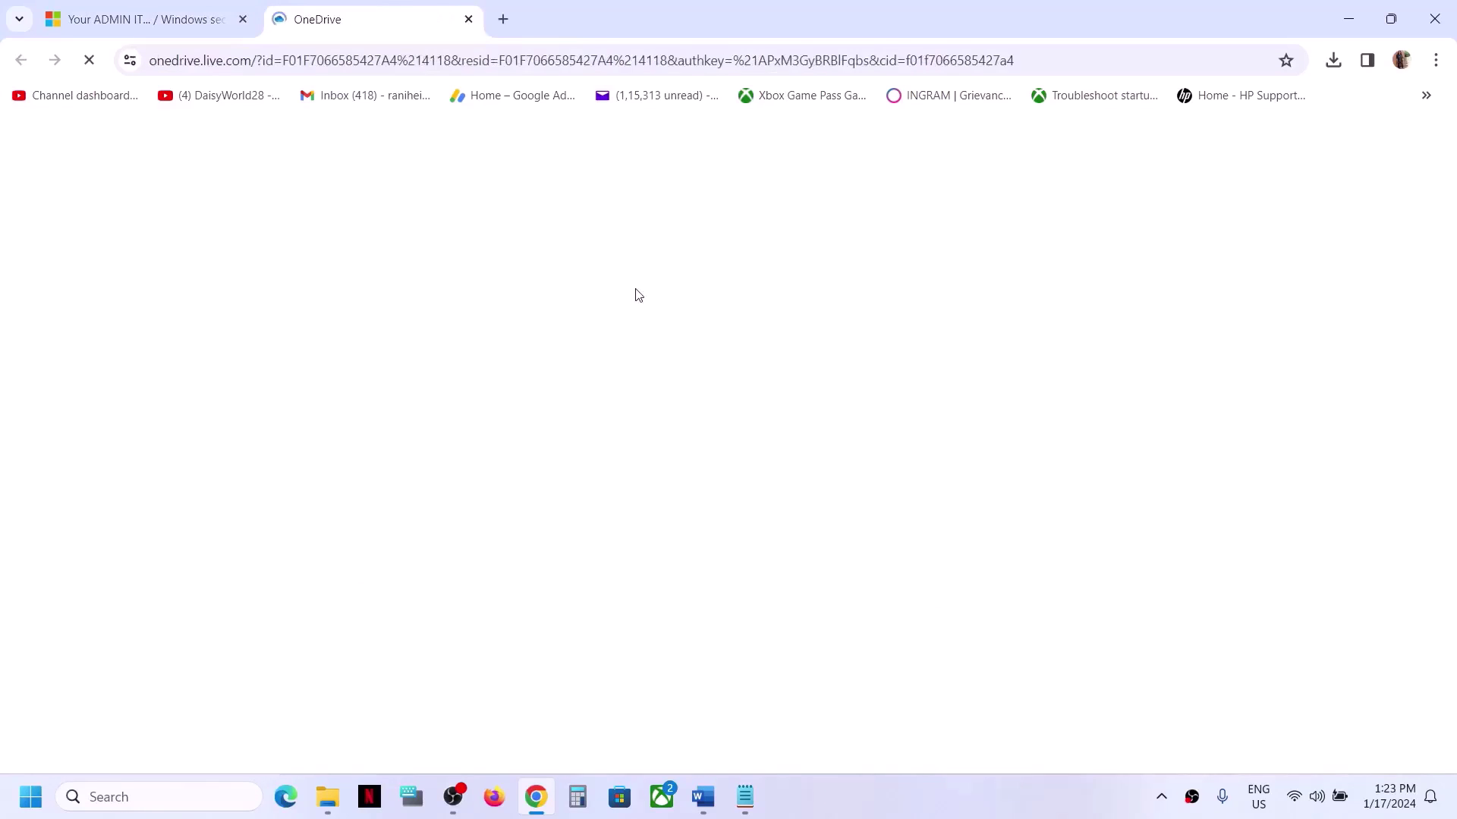
pyautogui.click(136, 19)
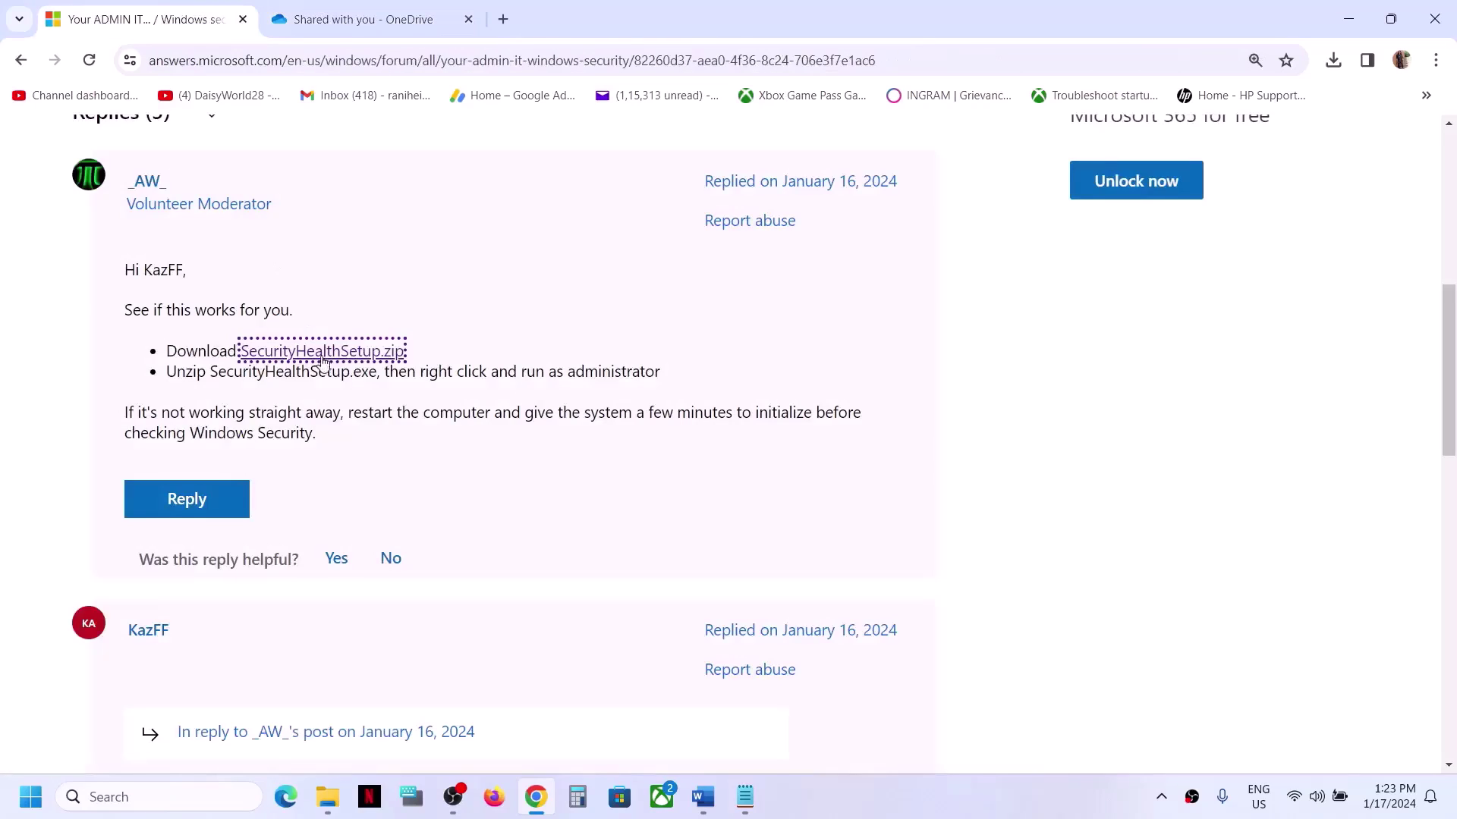
pyautogui.scroll(-3, 301, 410)
pyautogui.scroll(2, 435, 422)
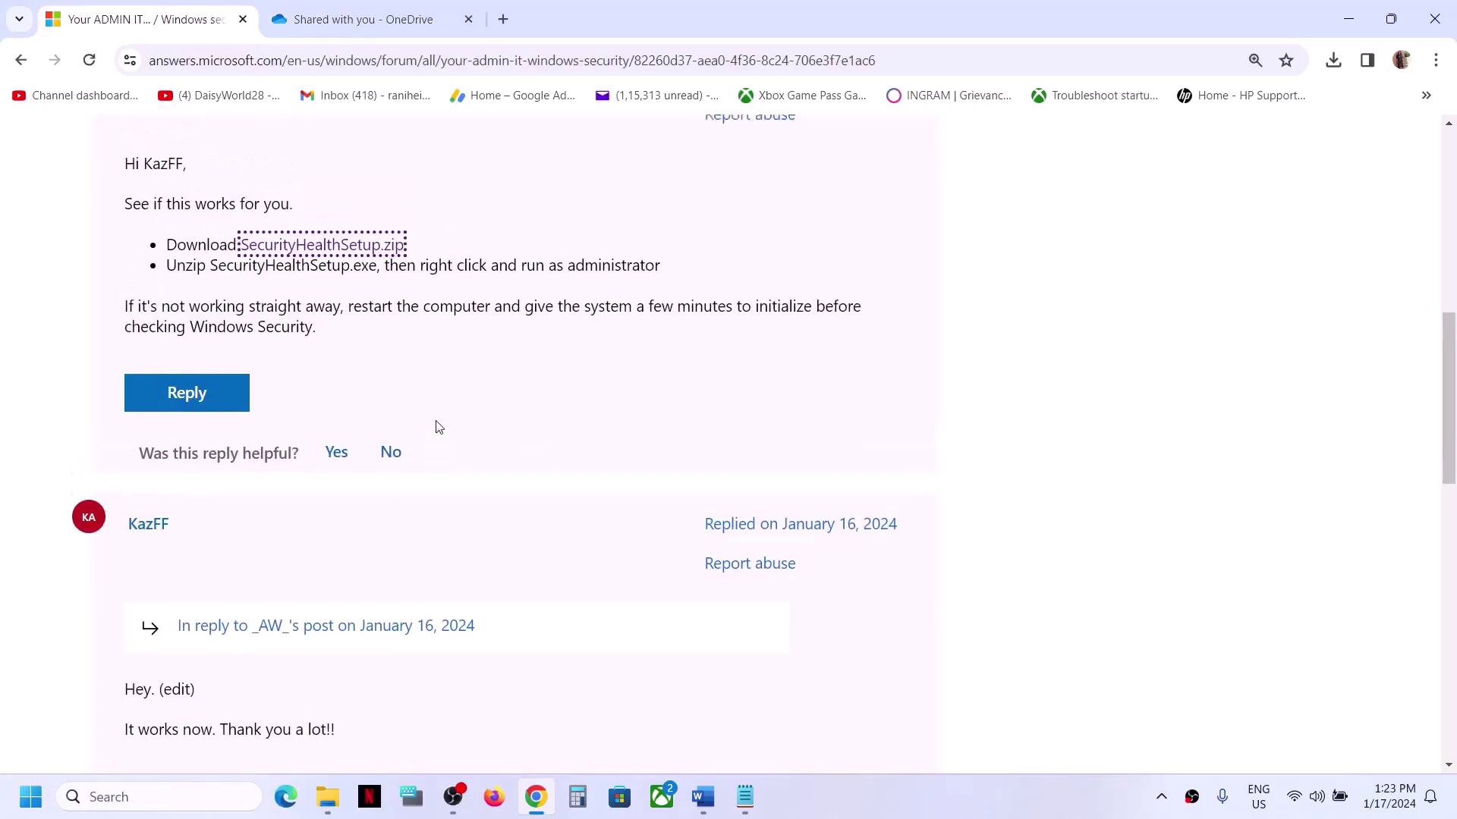
pyautogui.click(417, 16)
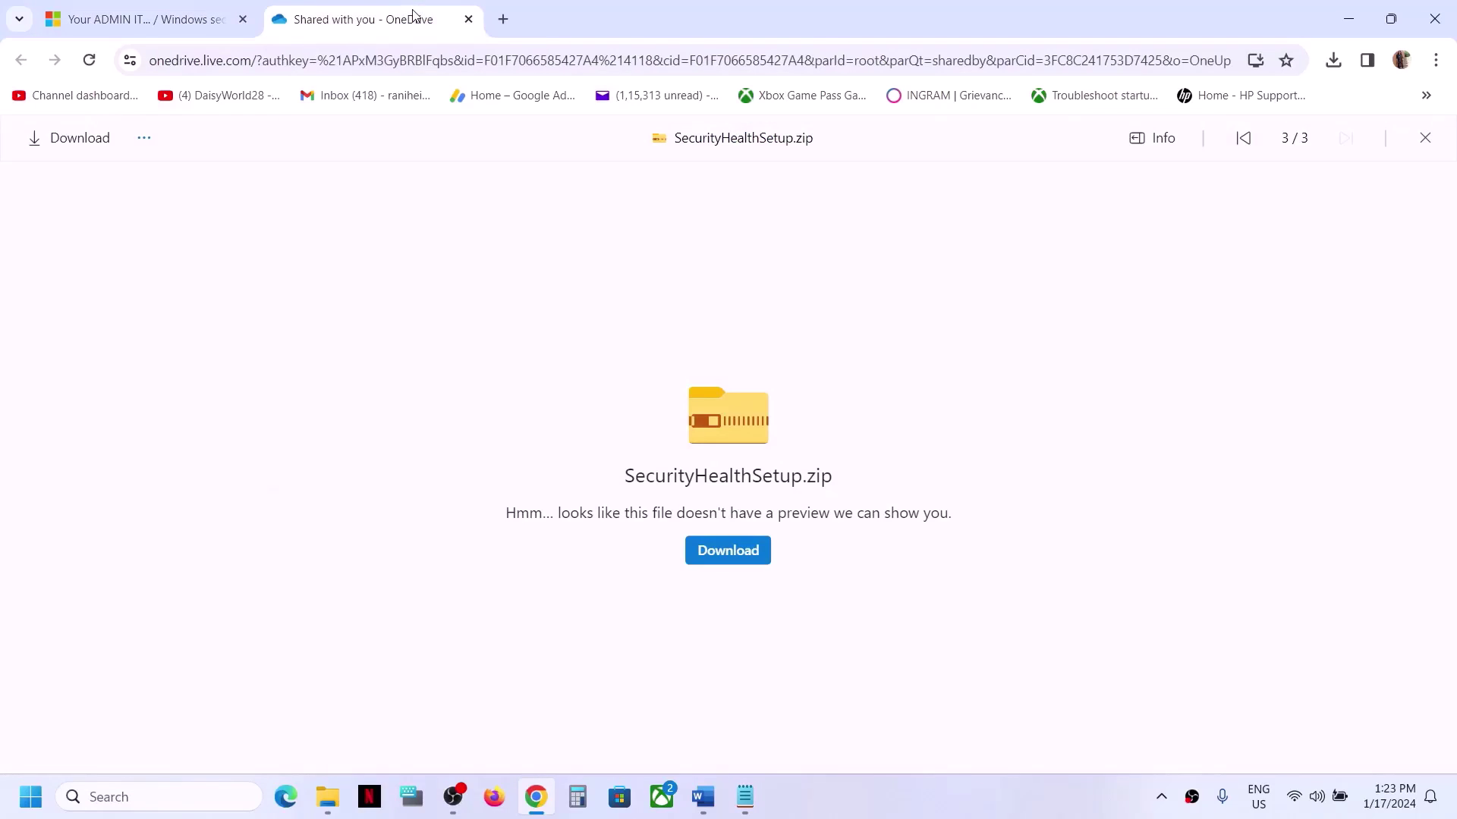
pyautogui.click(733, 550)
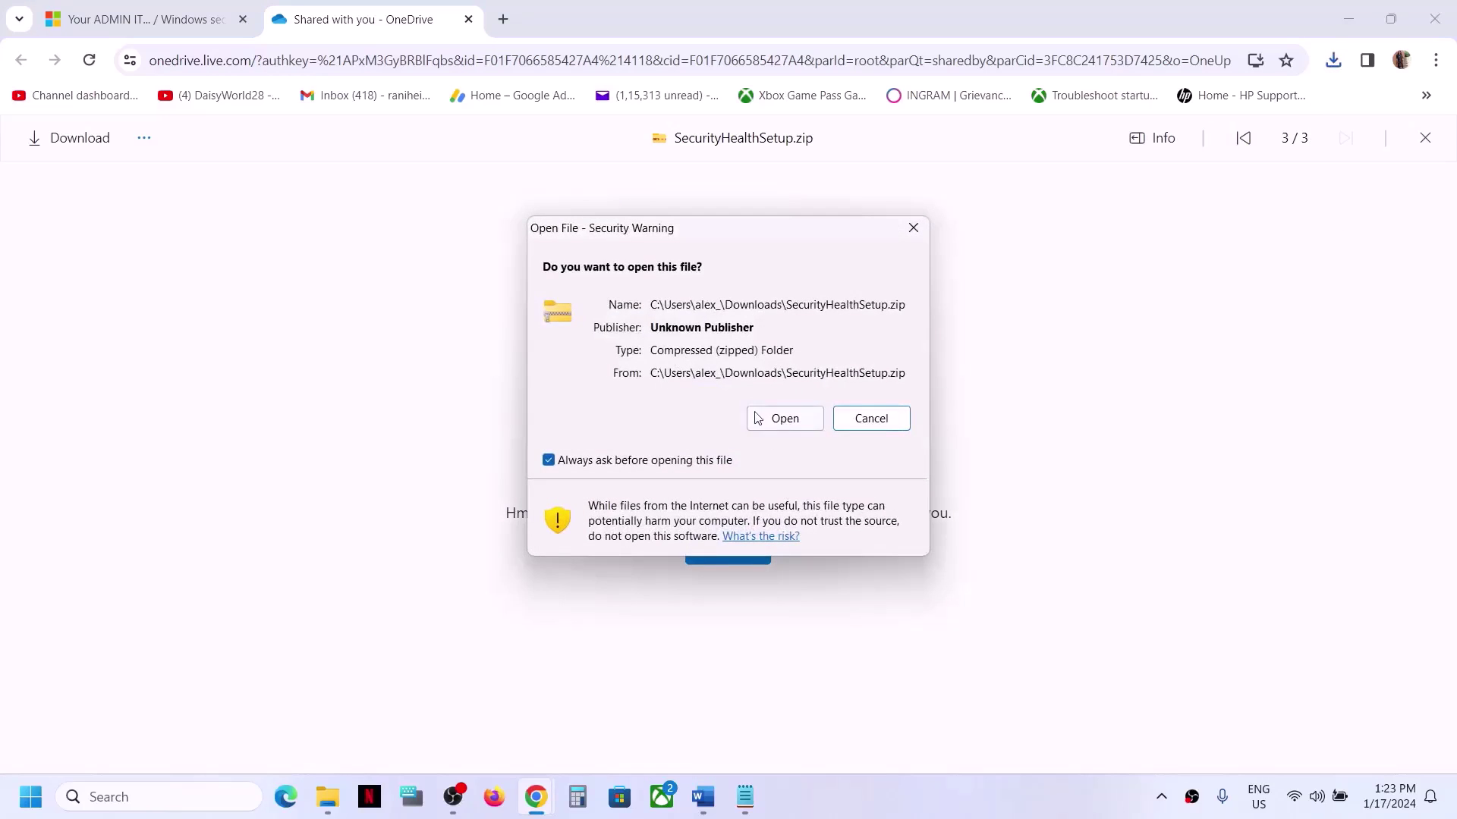
# Extract SecurityHealthSetup.zip in Downloads into a SecurityHealthSetup folder.
pyautogui.click(783, 419)
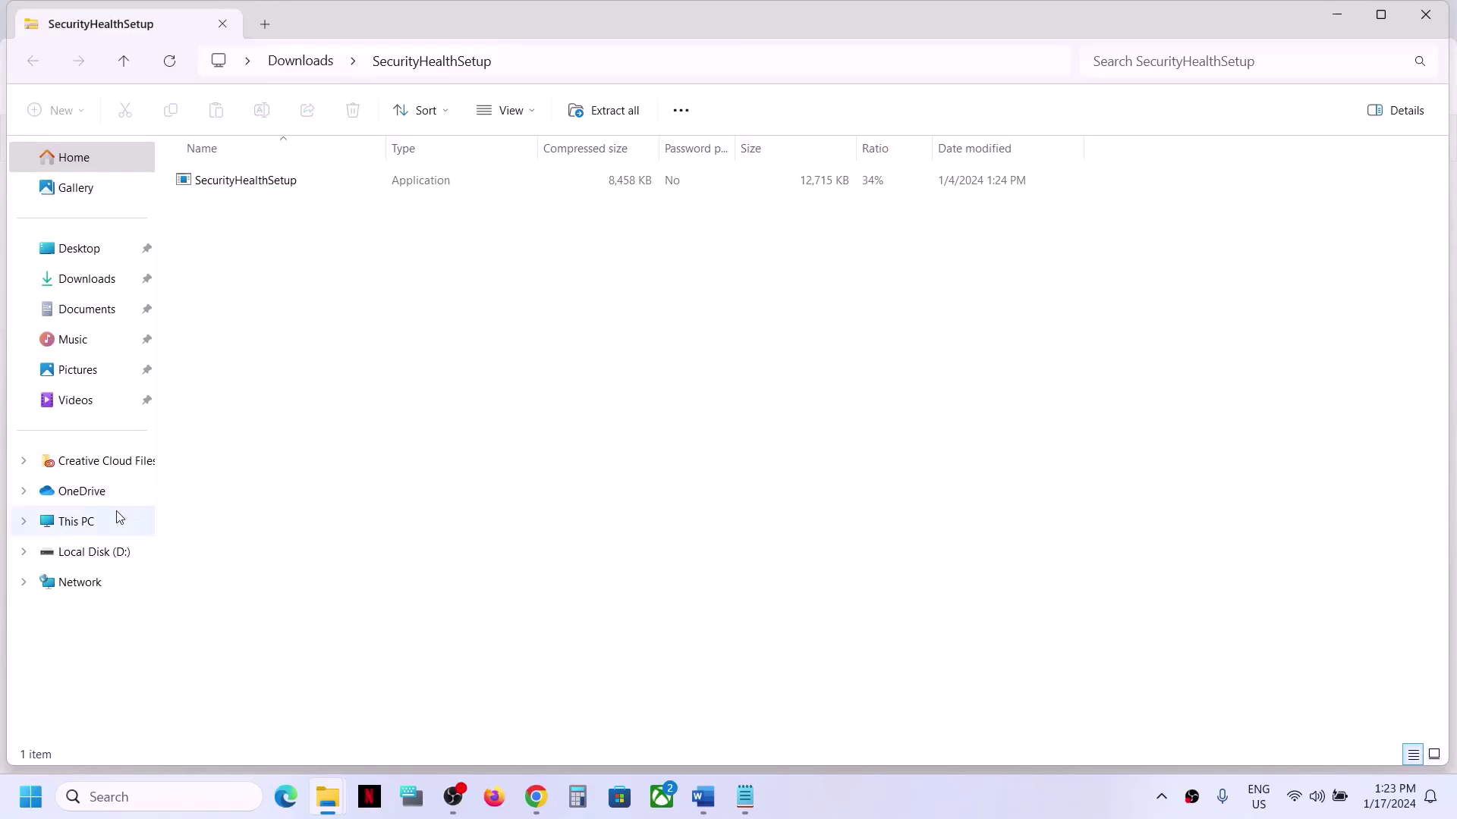
pyautogui.click(96, 286)
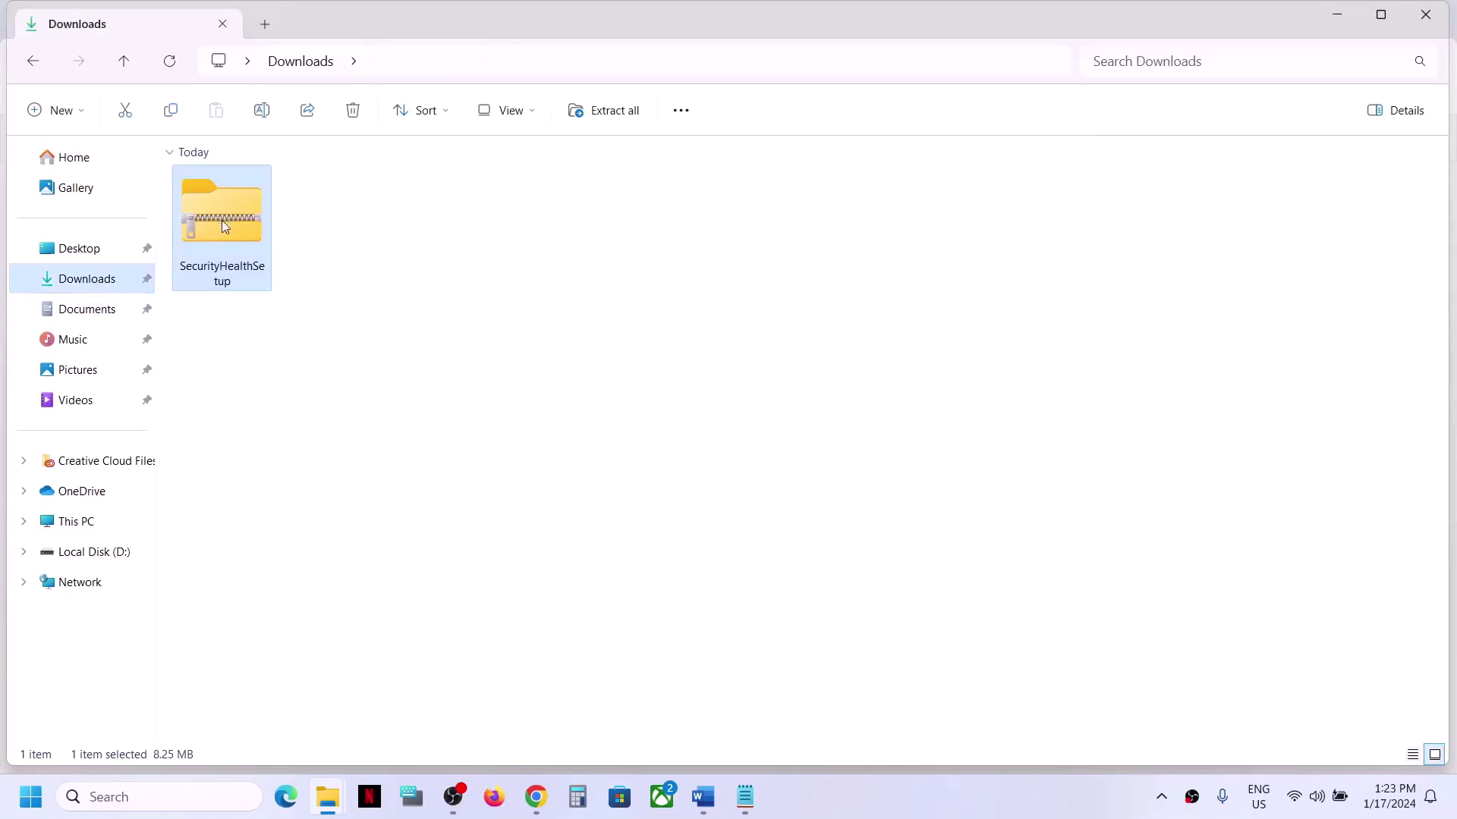
pyautogui.rightClick(217, 223)
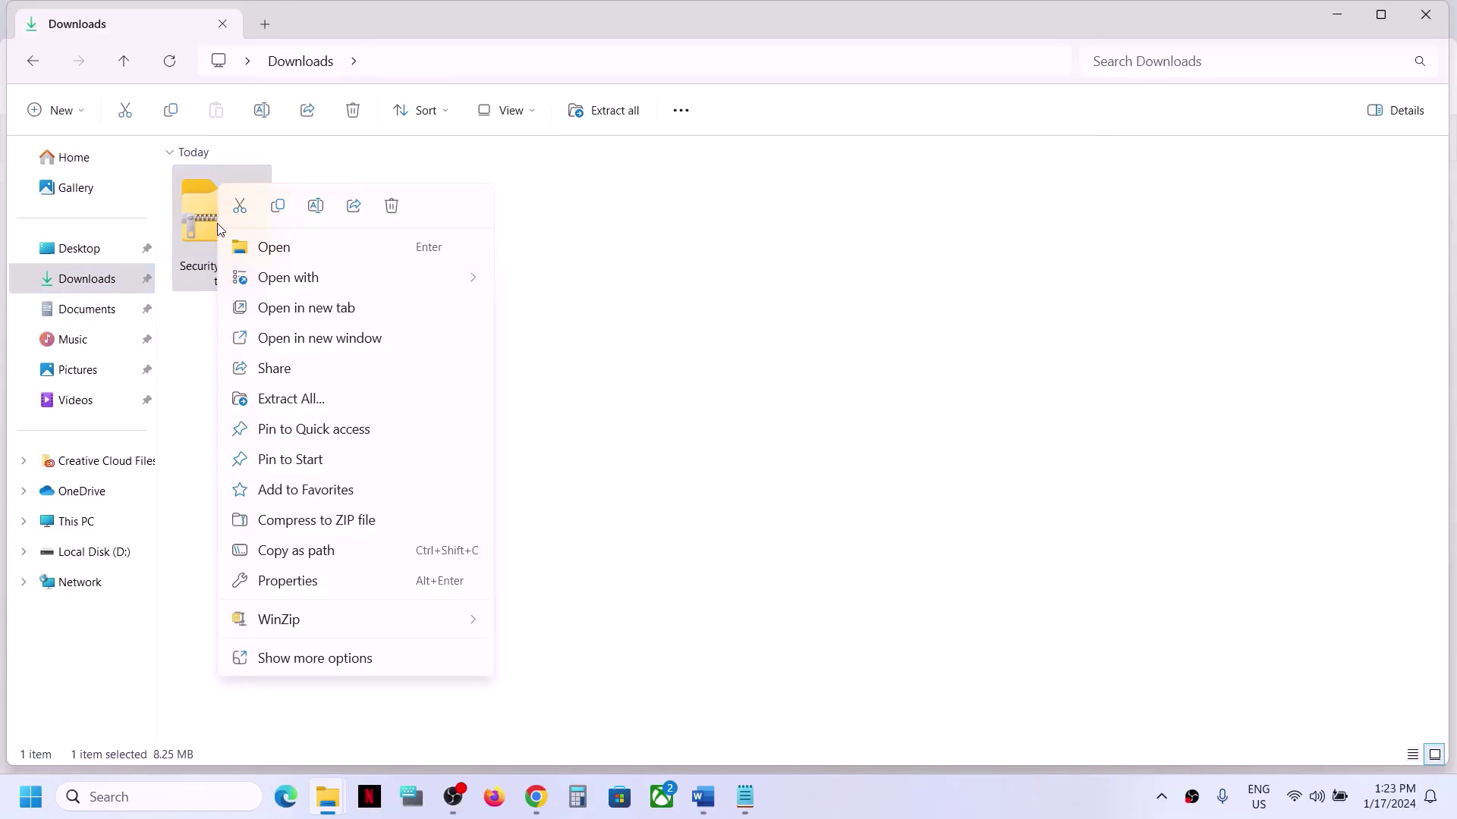
pyautogui.click(293, 400)
pyautogui.click(877, 590)
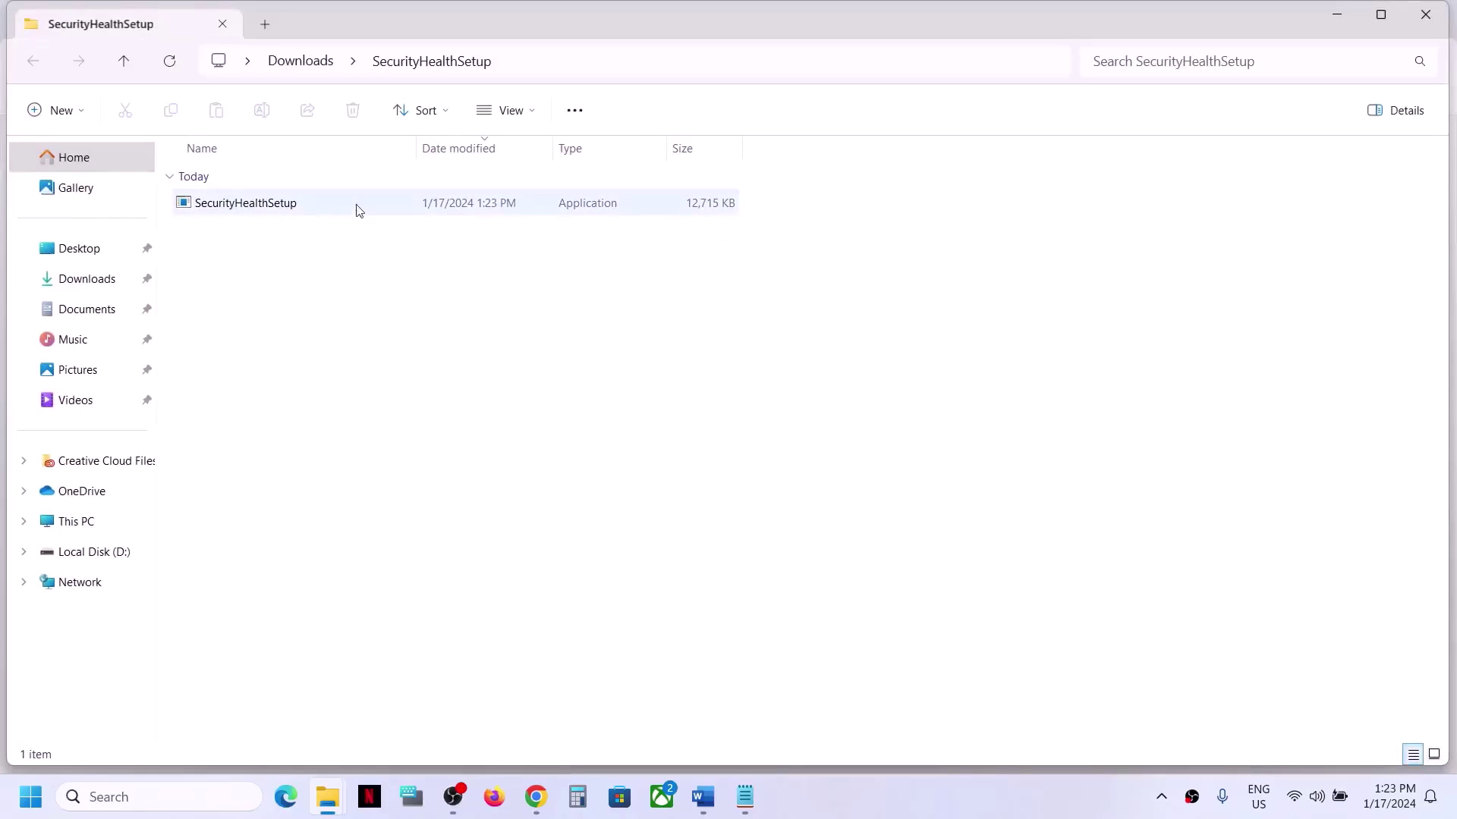
# Run the extracted SecurityHealthSetup application as administrator.
pyautogui.click(265, 215)
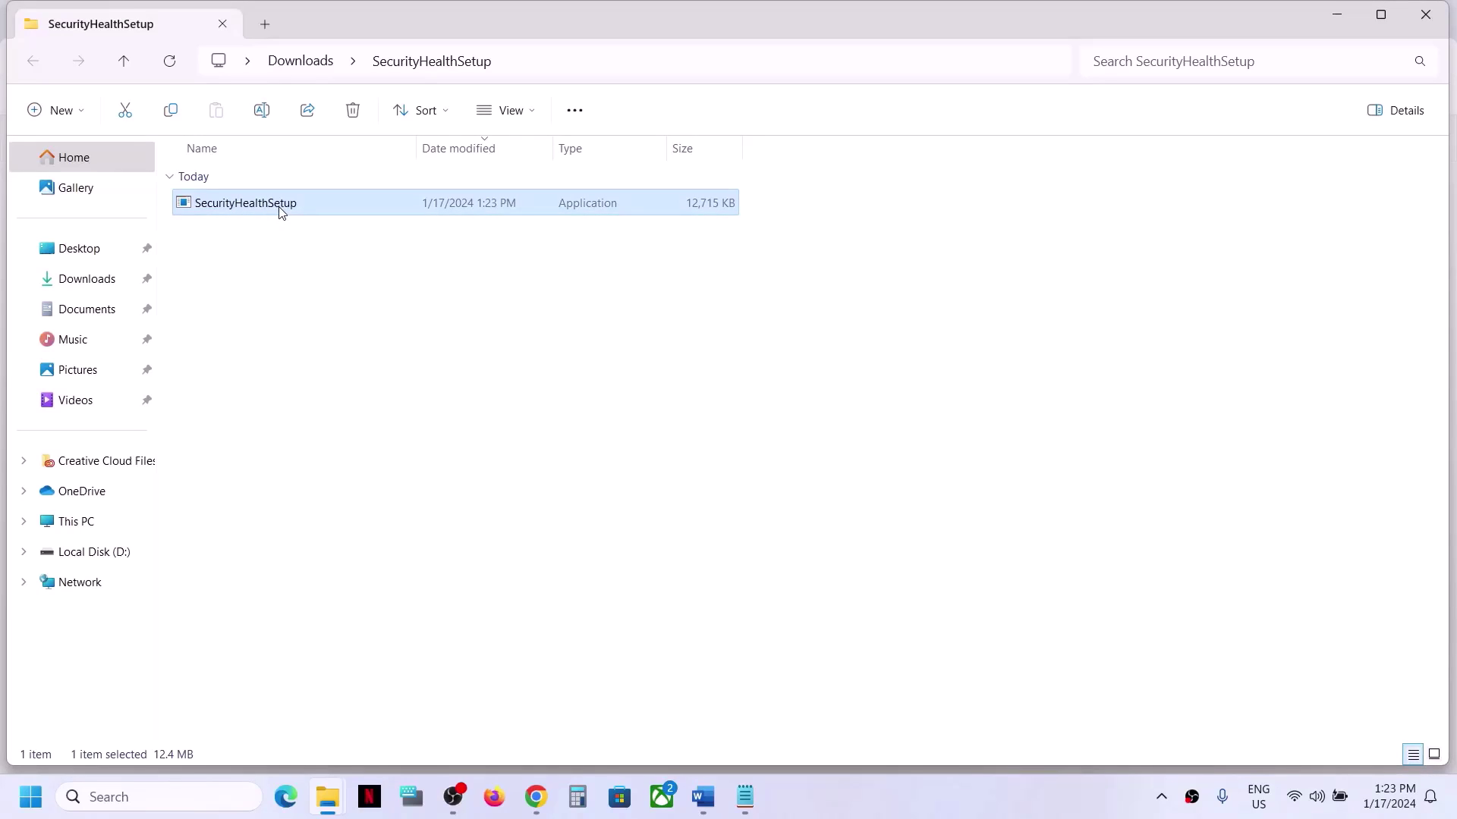
pyautogui.rightClick(279, 210)
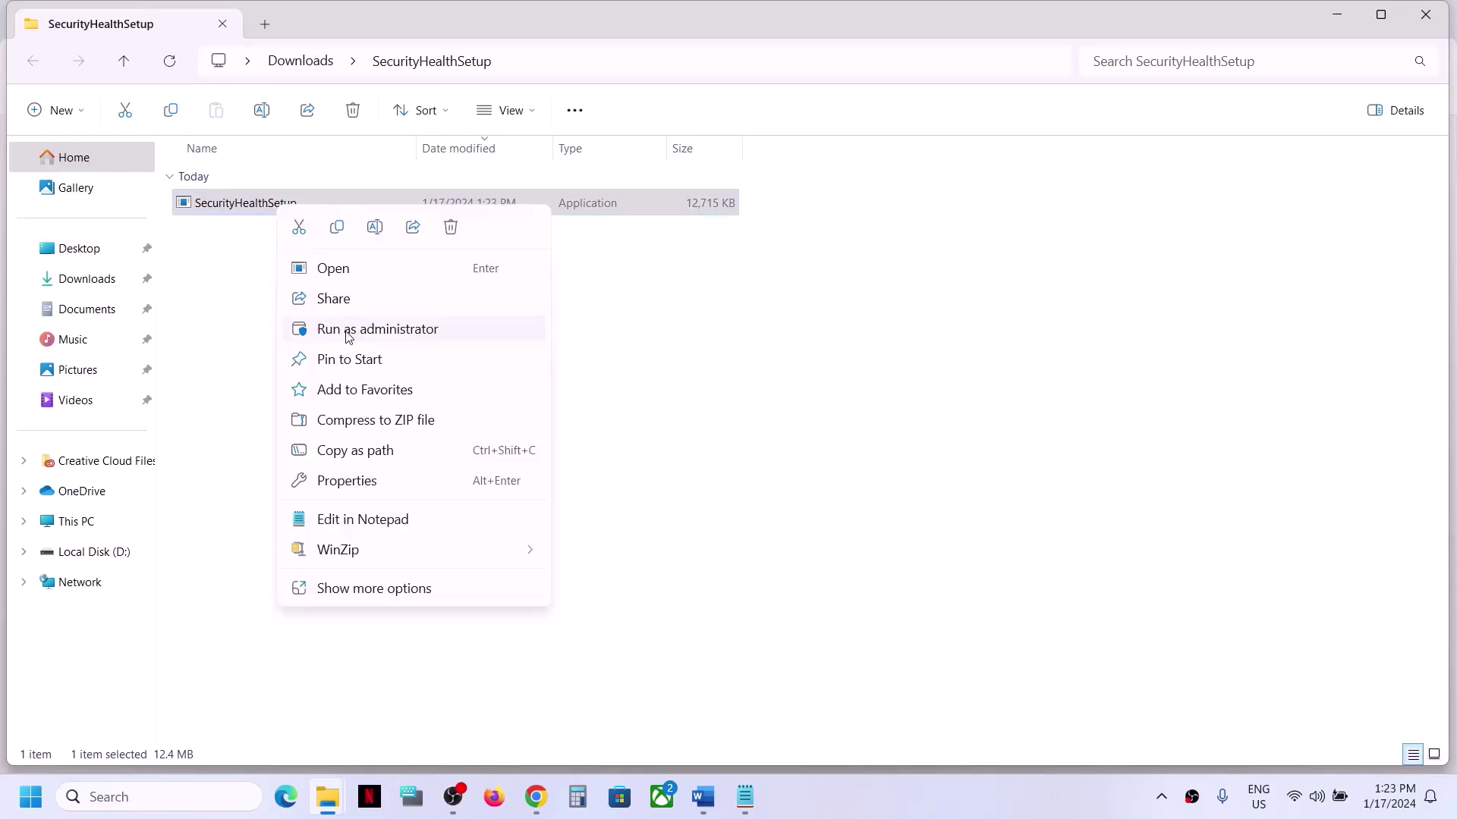
pyautogui.click(372, 331)
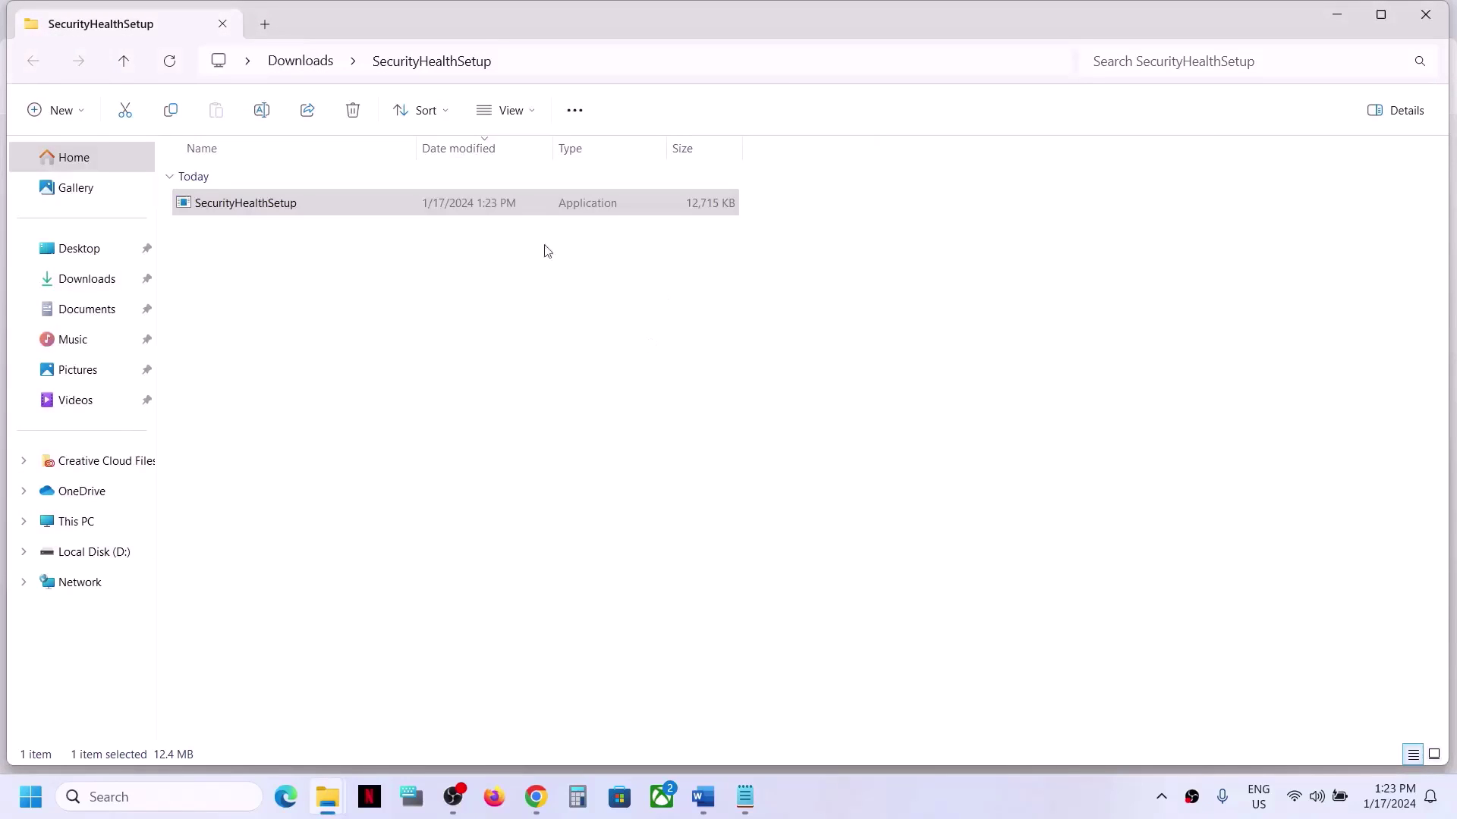
# Bring up the Start menu's power options and dismiss them without restarting.
pyautogui.click(30, 796)
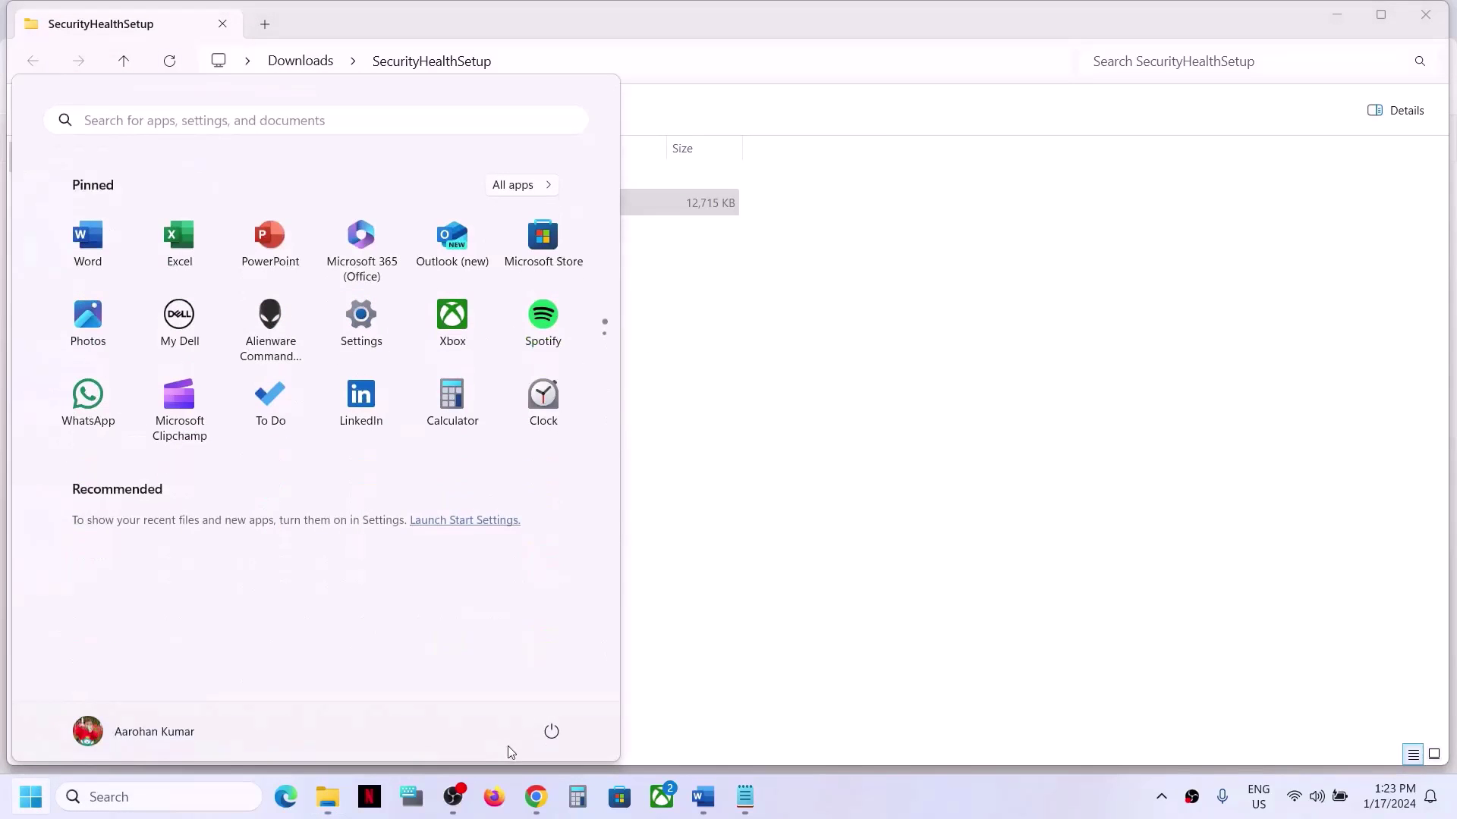
pyautogui.click(552, 732)
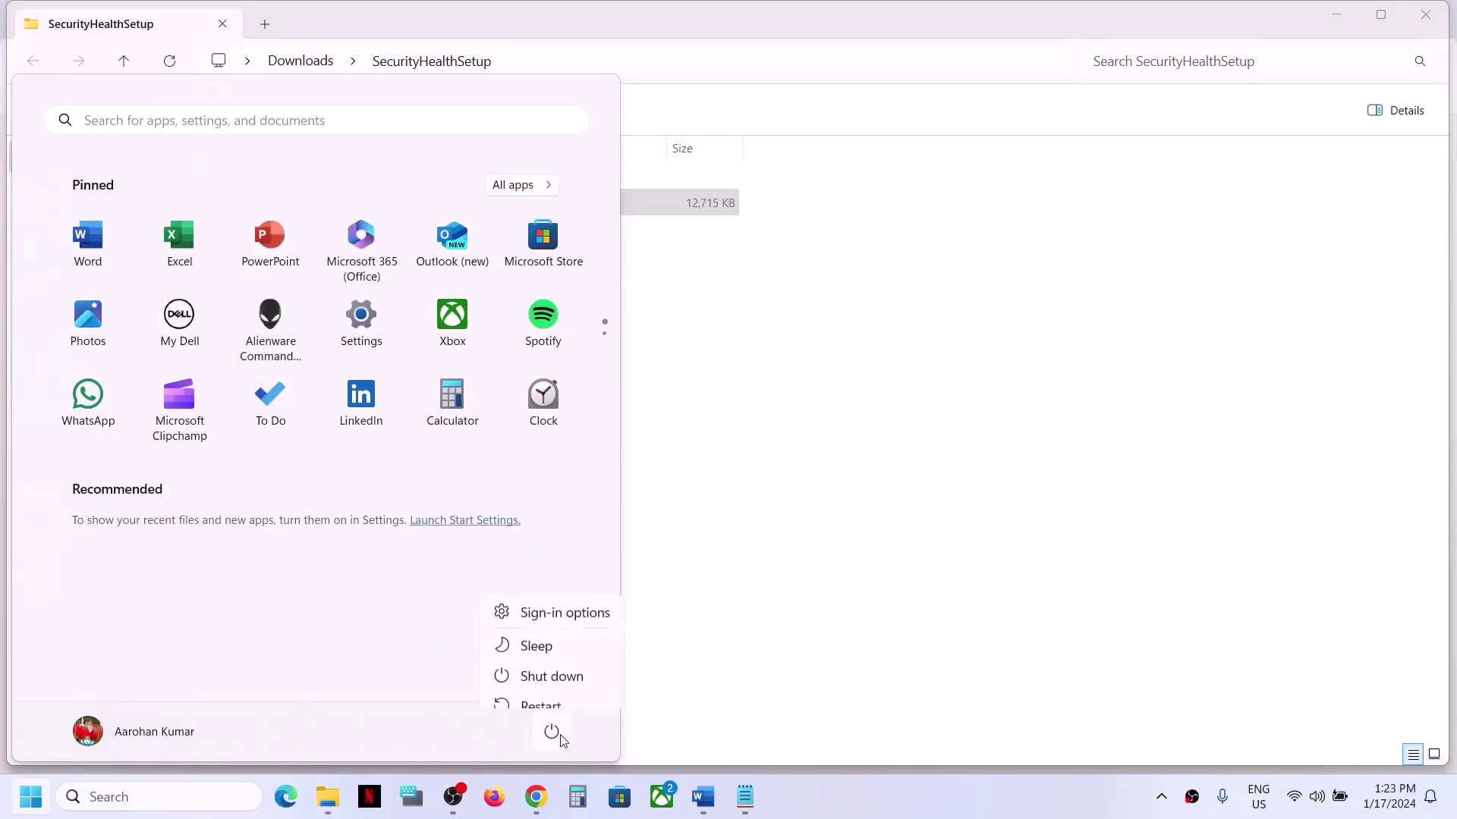
pyautogui.click(853, 620)
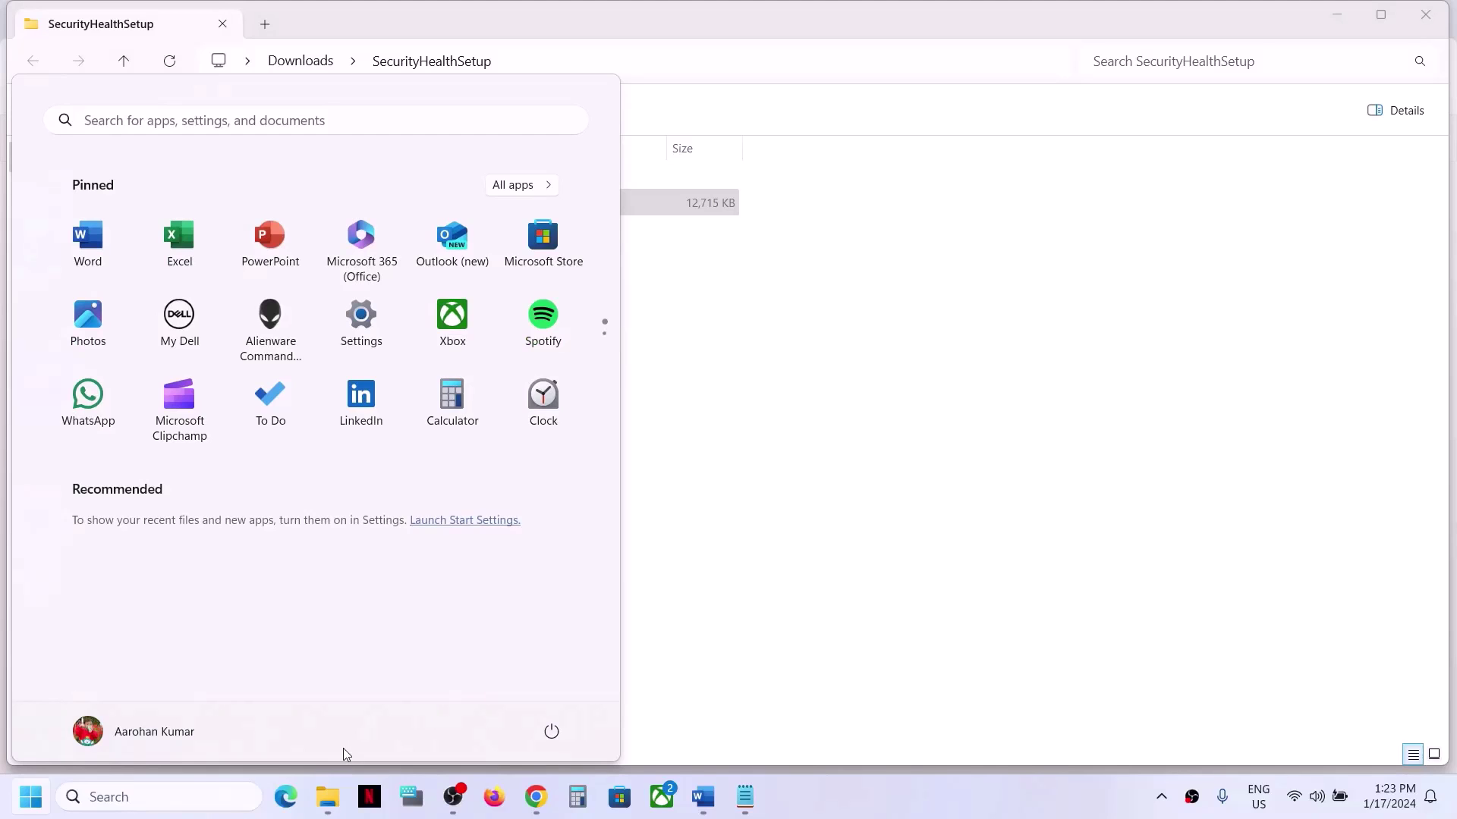
# Check Virus & threat protection via Settings > Privacy & security > Windows Security, then close and minimize.
pyautogui.press('super+i')
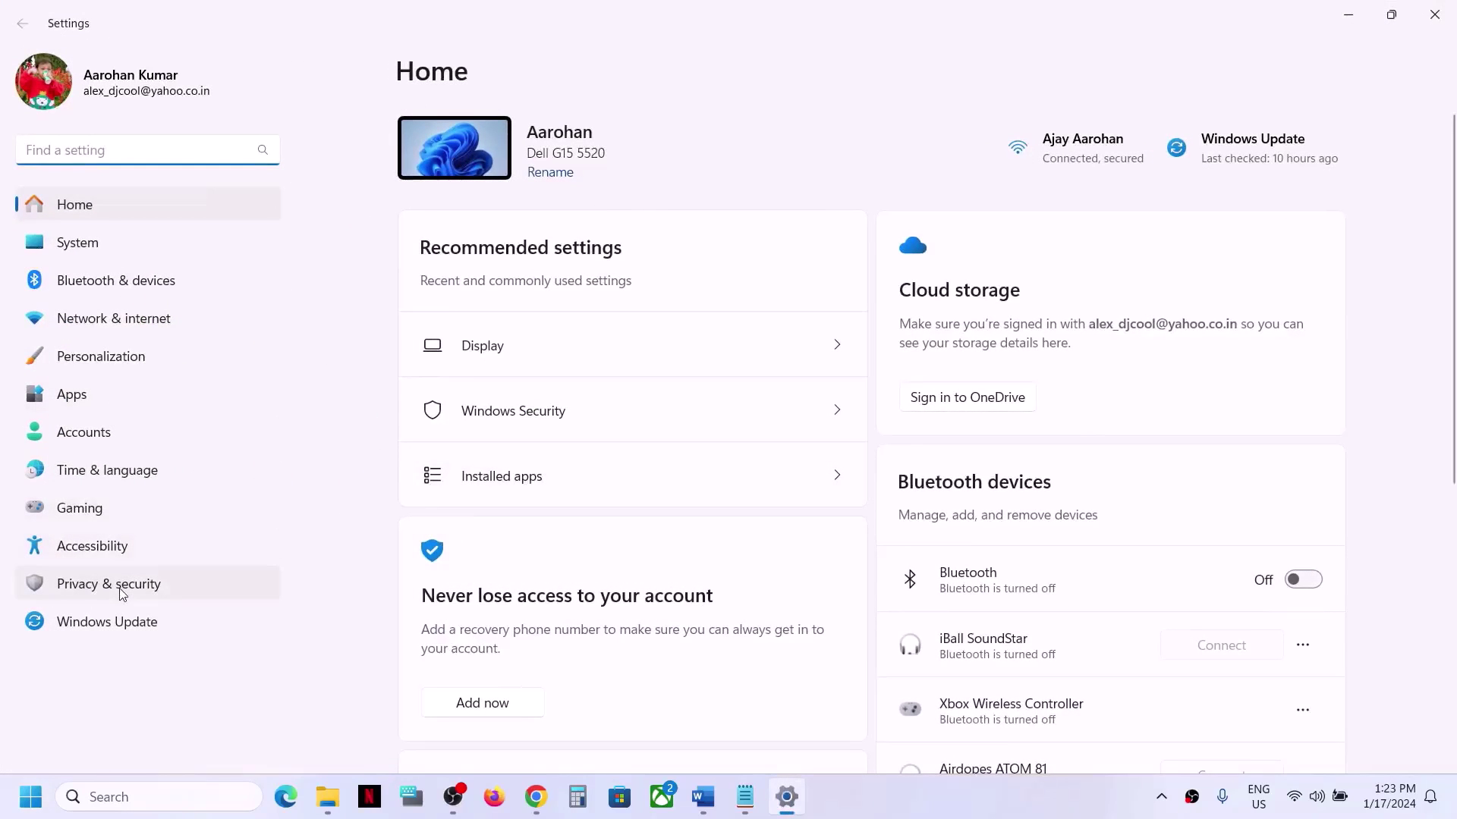
pyautogui.click(122, 594)
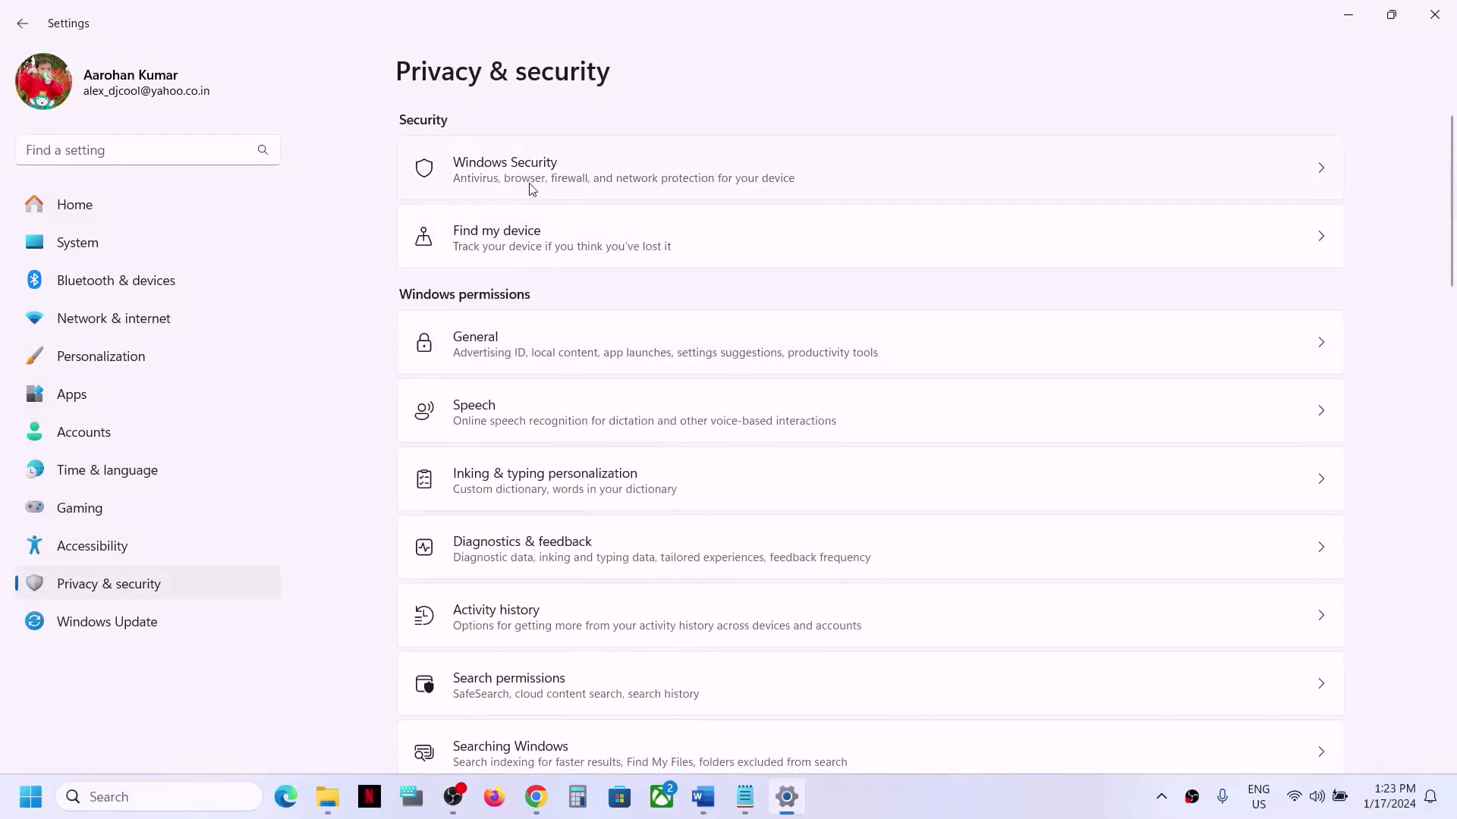
pyautogui.click(538, 189)
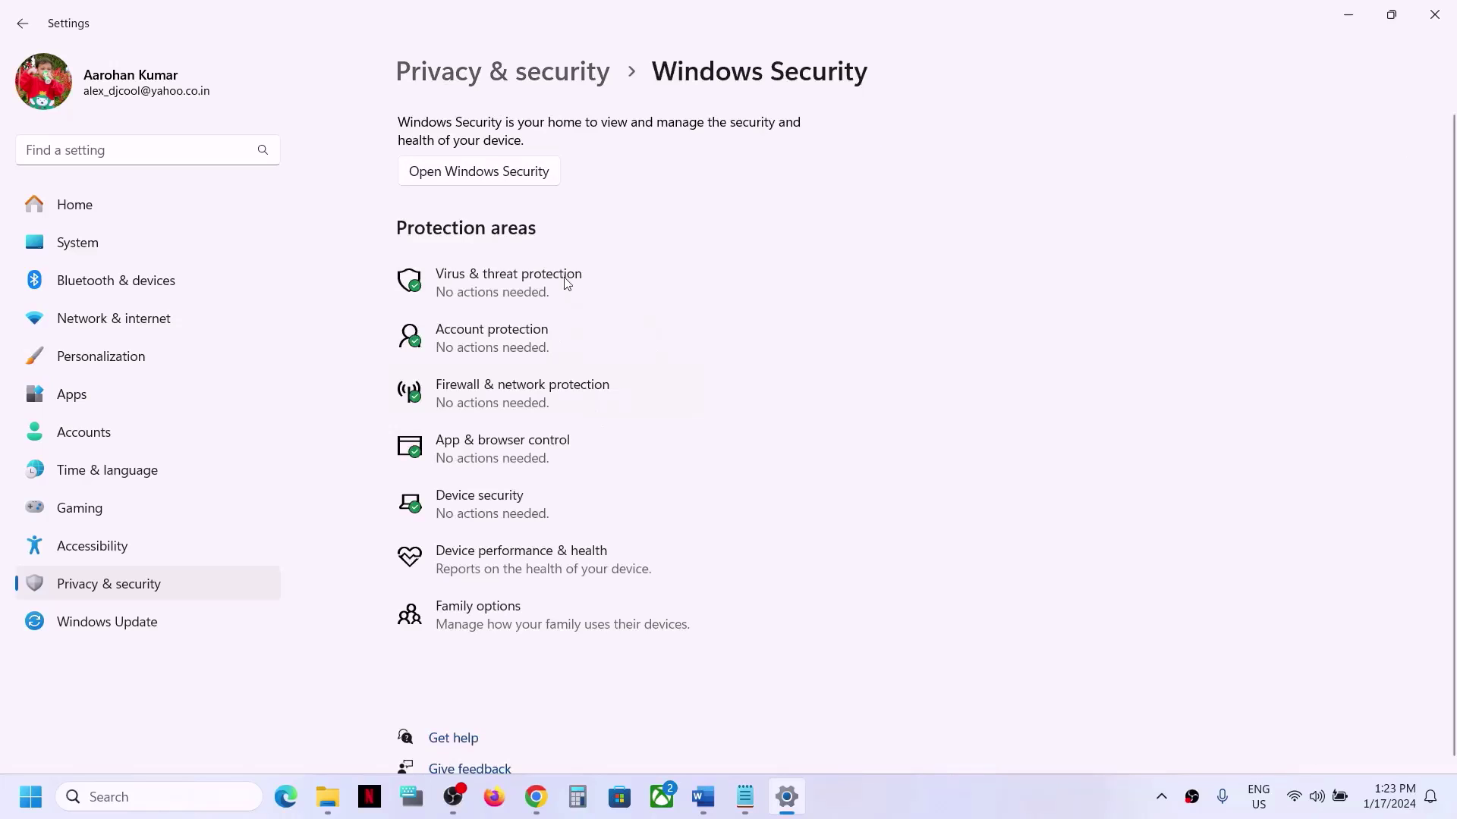
pyautogui.click(562, 283)
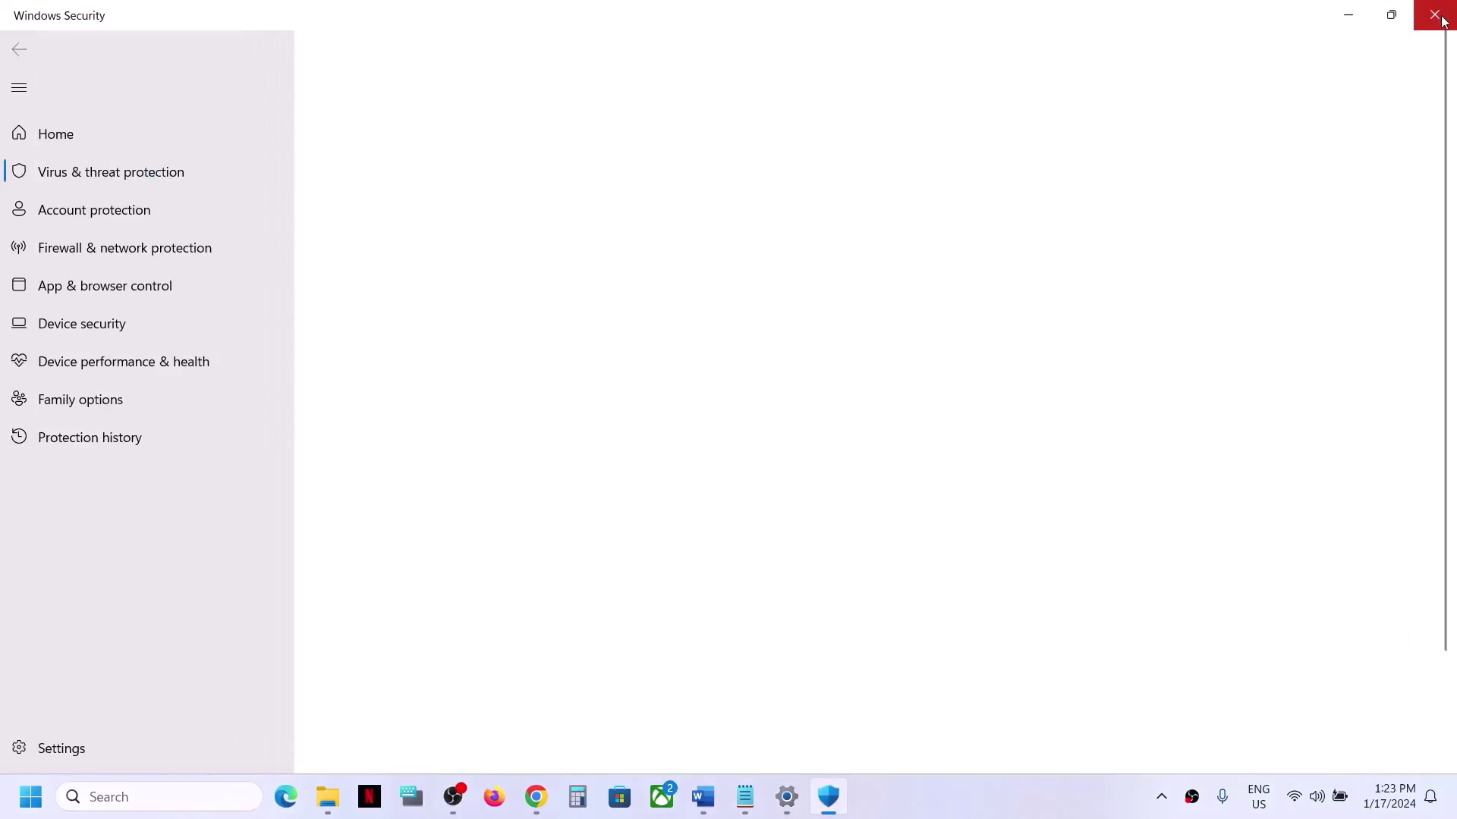
pyautogui.click(1440, 20)
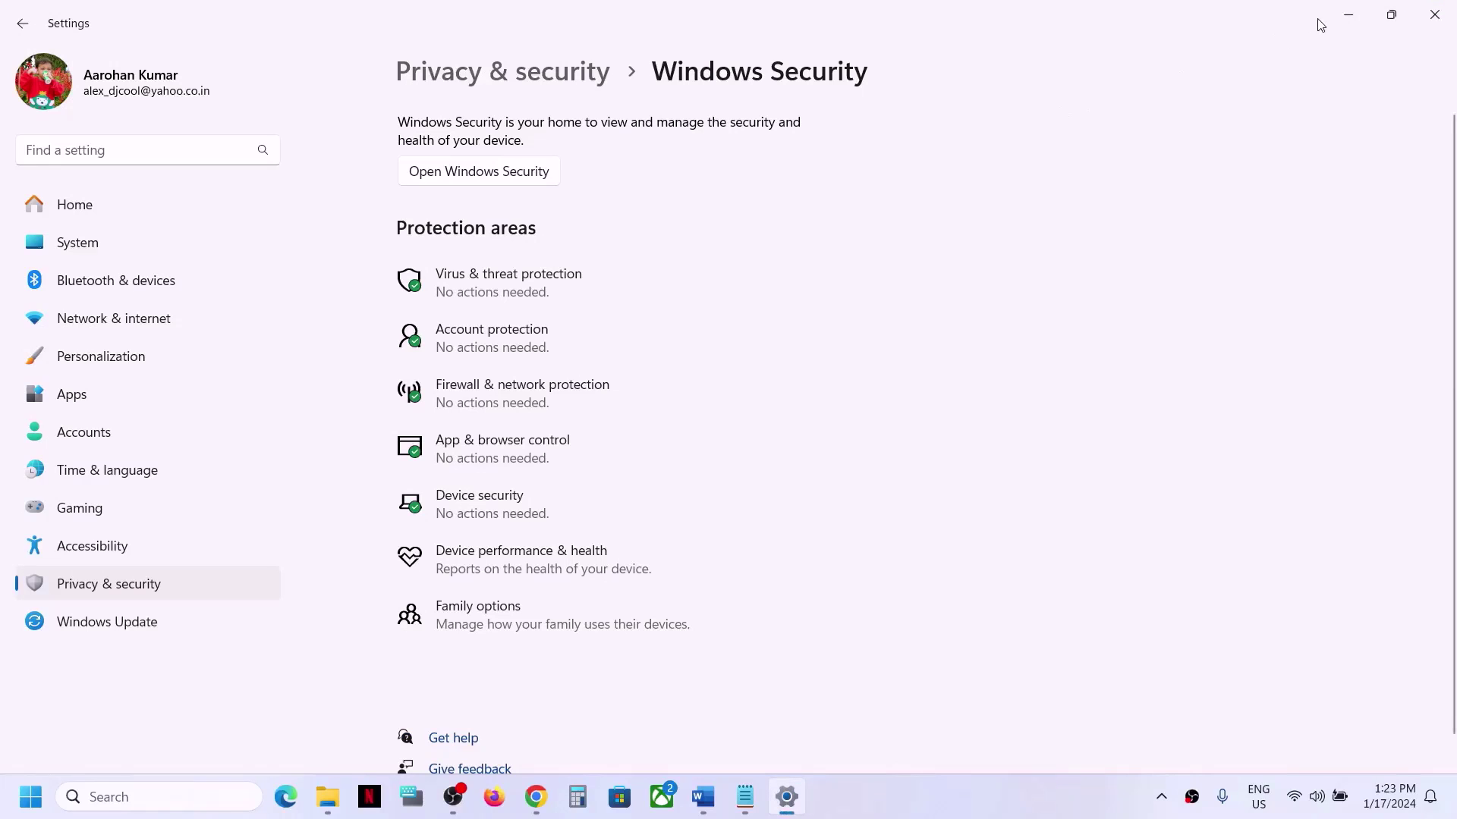
pyautogui.click(1348, 15)
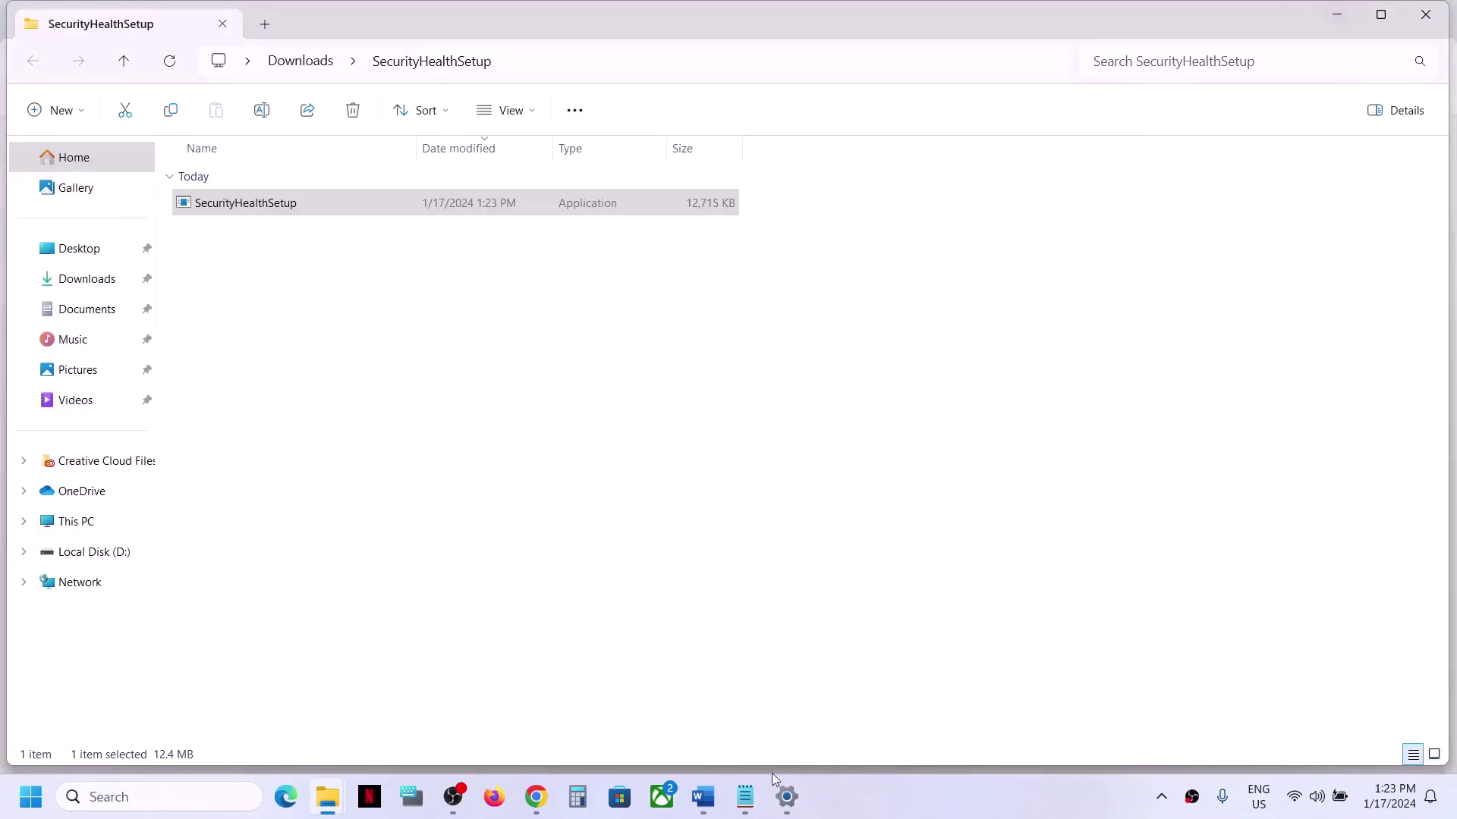
# Scroll the Word notes to Step 3 and launch Command Prompt as administrator.
pyautogui.click(704, 798)
pyautogui.scroll(-5, 613, 424)
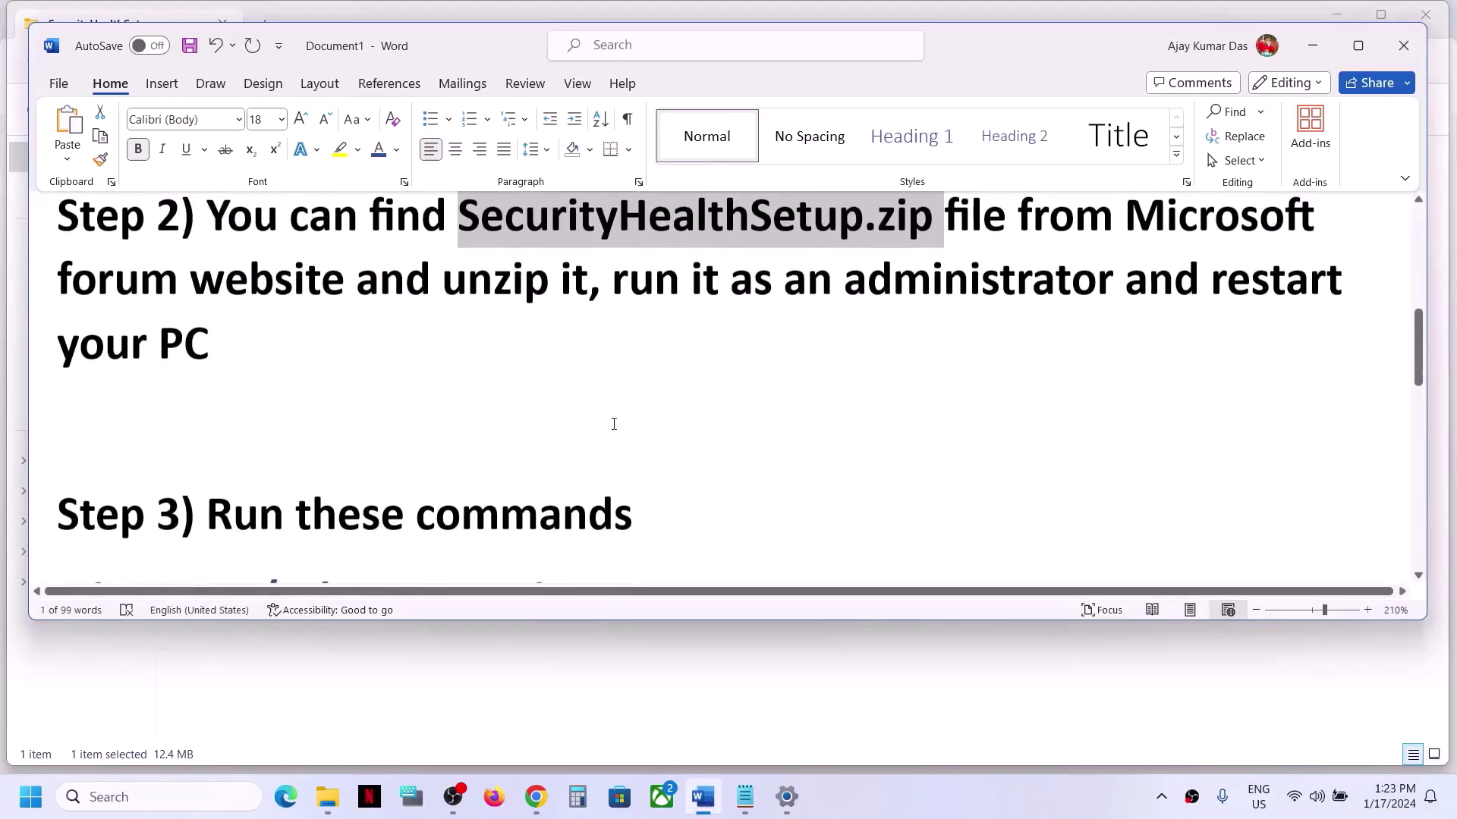
pyautogui.scroll(-2, 378, 380)
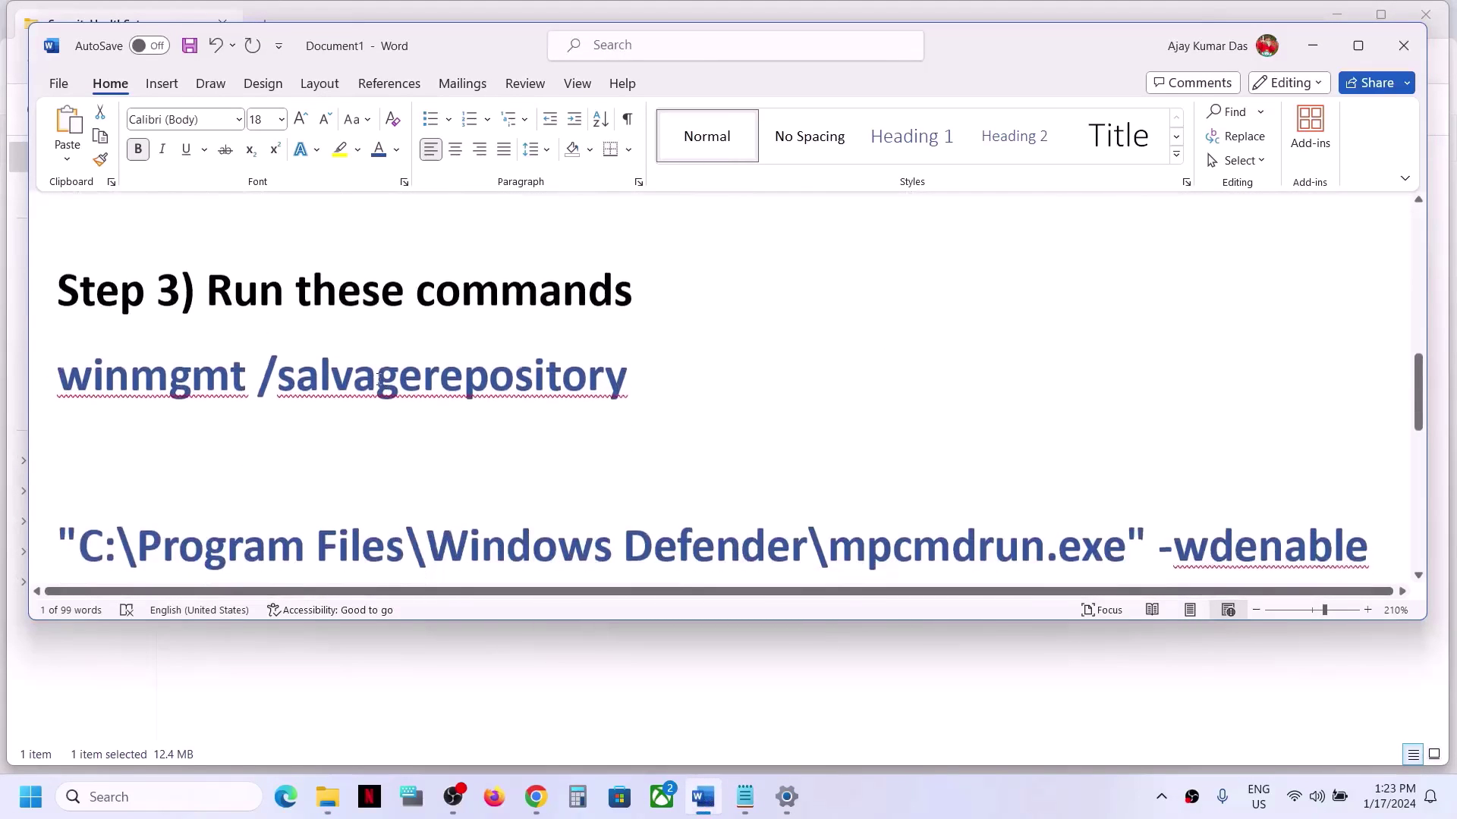
pyautogui.click(154, 798)
pyautogui.write('cmd')
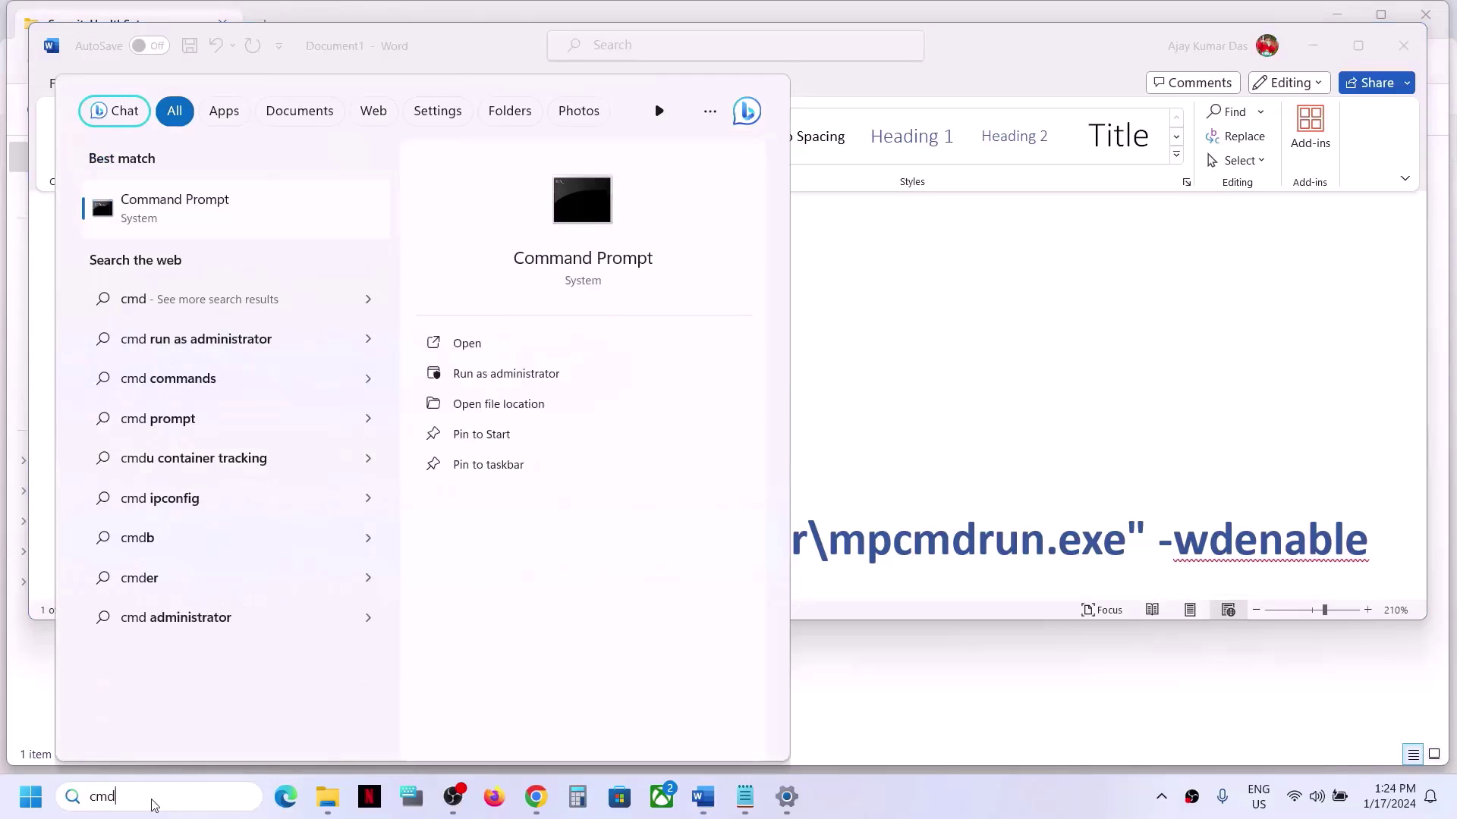
pyautogui.rightClick(199, 220)
pyautogui.click(294, 241)
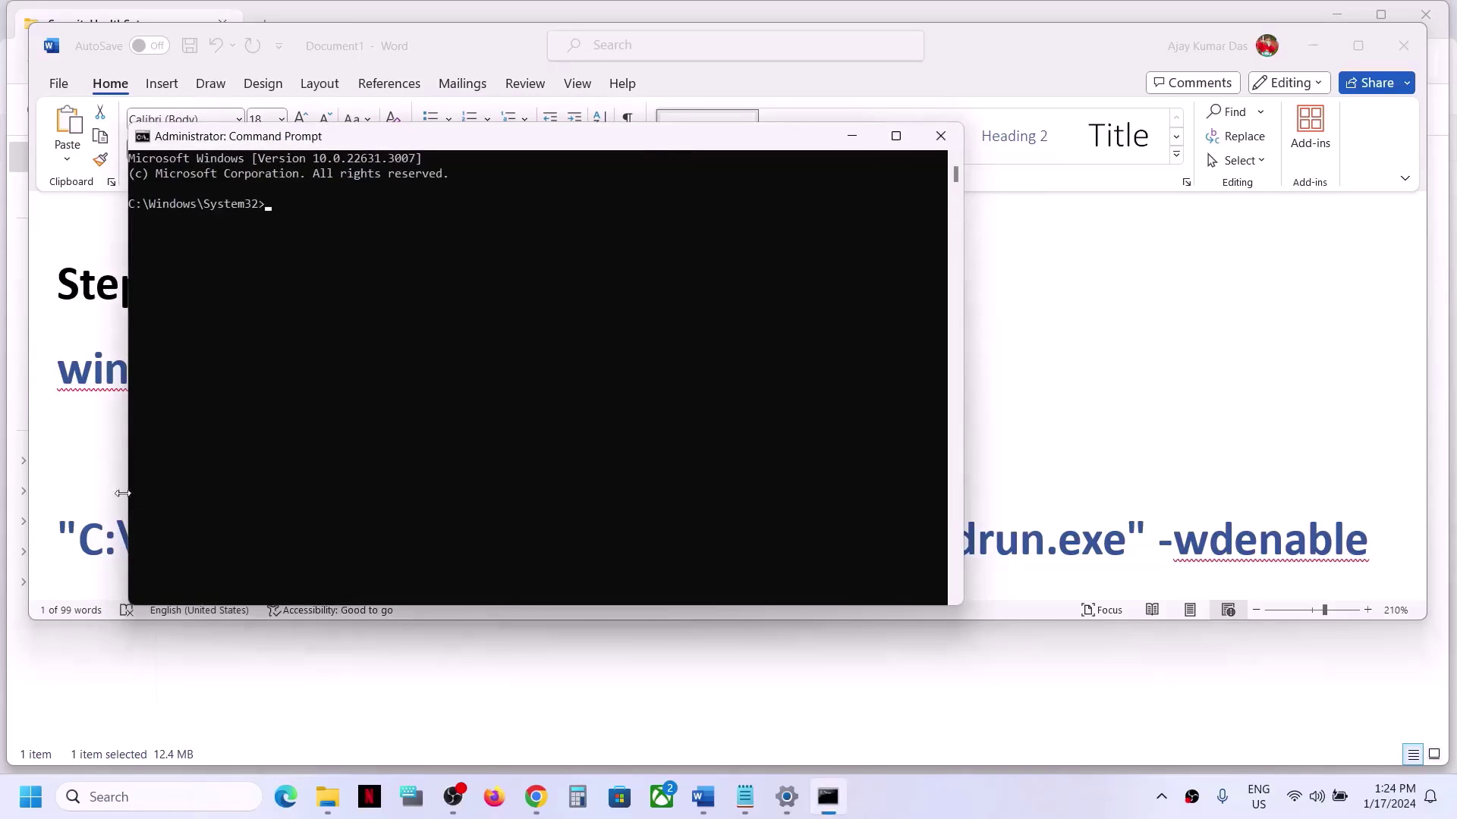
# Copy the winmgmt /salvagerepository line from Word into Command Prompt, then close it.
pyautogui.click(84, 402)
pyautogui.doubleClick(396, 369)
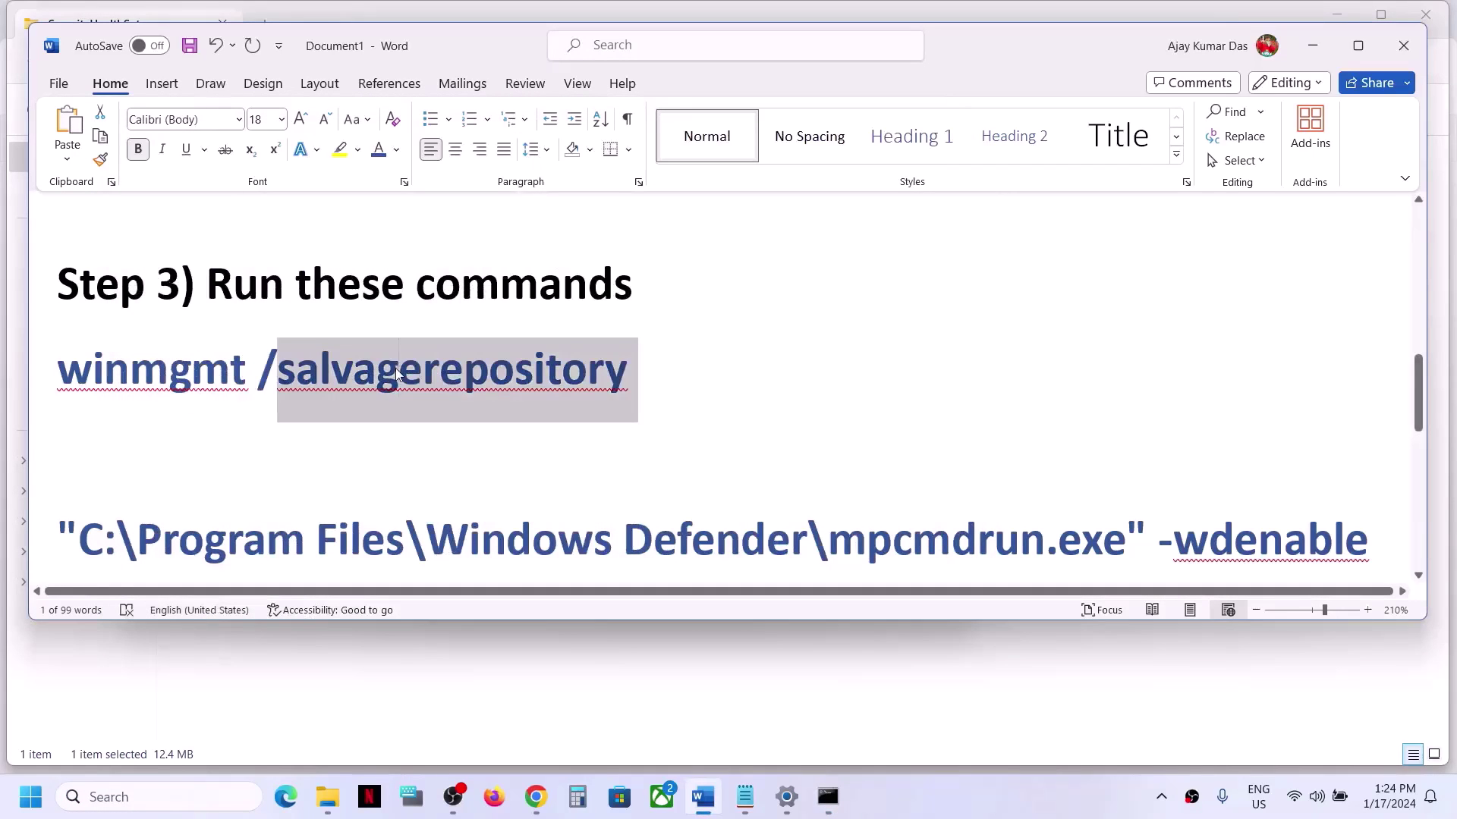
pyautogui.click(640, 369)
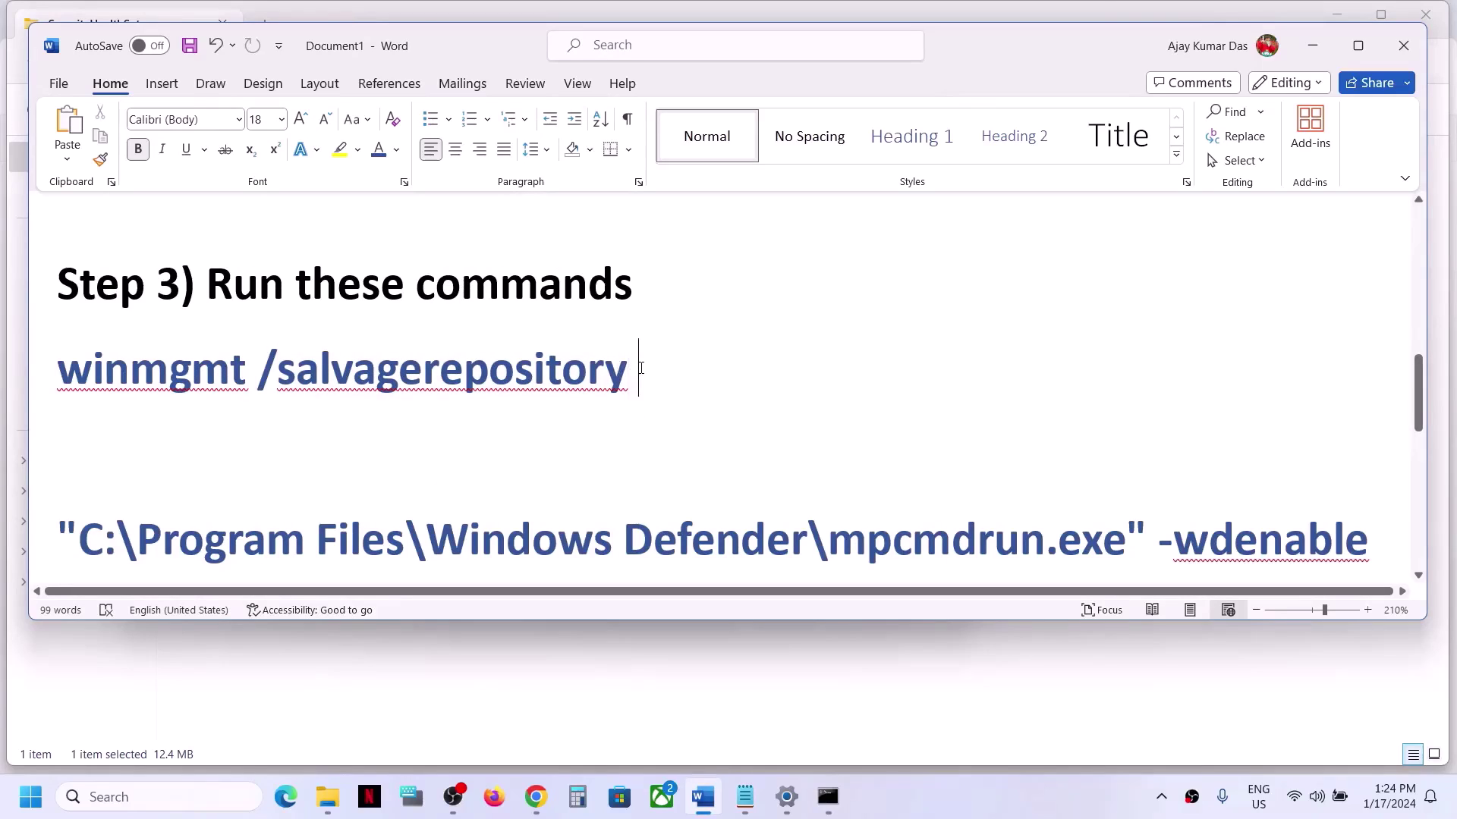
pyautogui.moveTo(641, 369); pyautogui.dragTo(56, 370)
pyautogui.press('super+c')
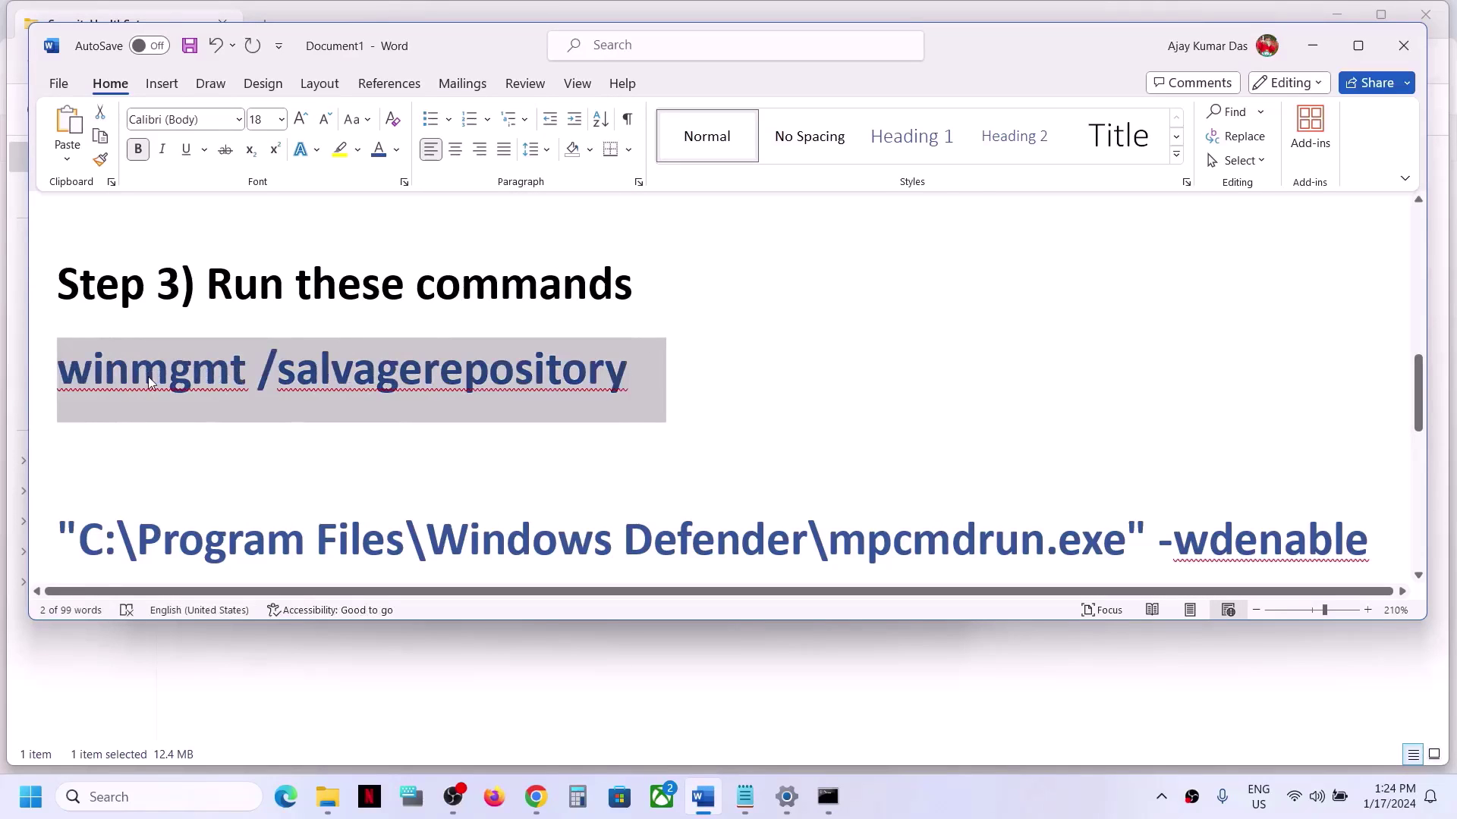
pyautogui.hotkey('alt', 'Tab')
pyautogui.rightClick(569, 234)
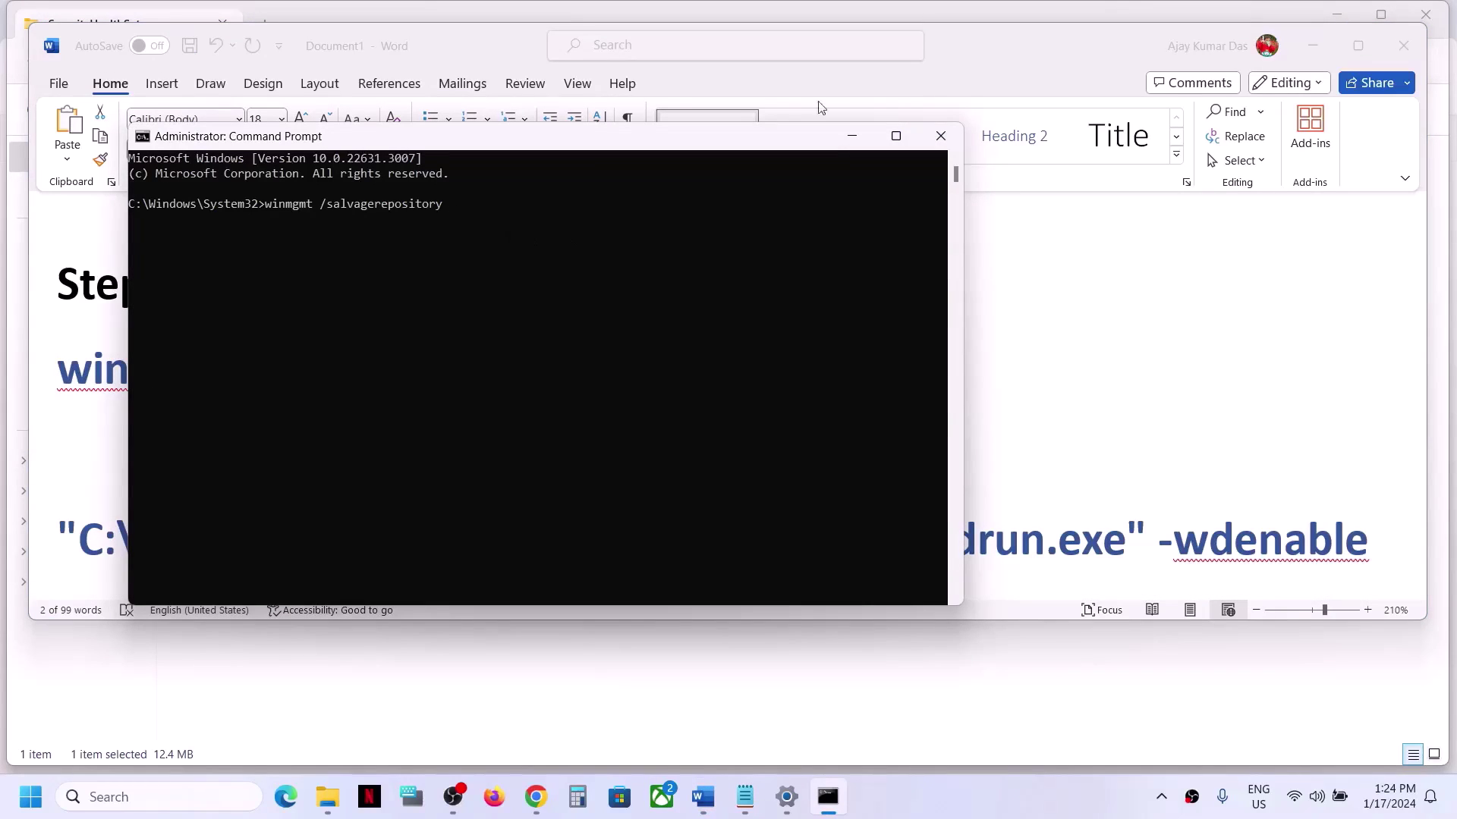
pyautogui.click(941, 135)
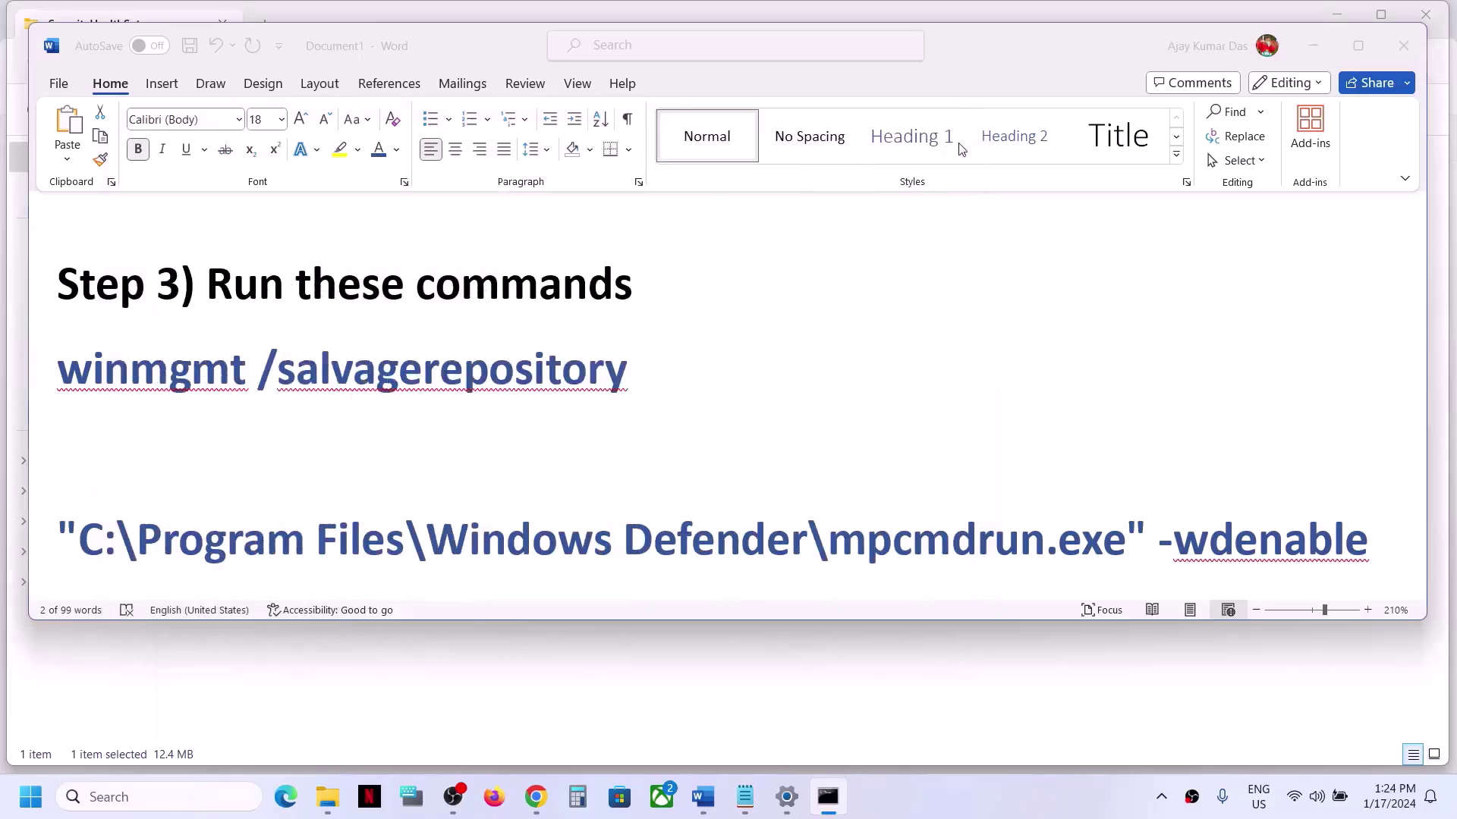
# Launch Command Prompt as administrator and move its window down and right.
pyautogui.click(129, 797)
pyautogui.write('cmd')
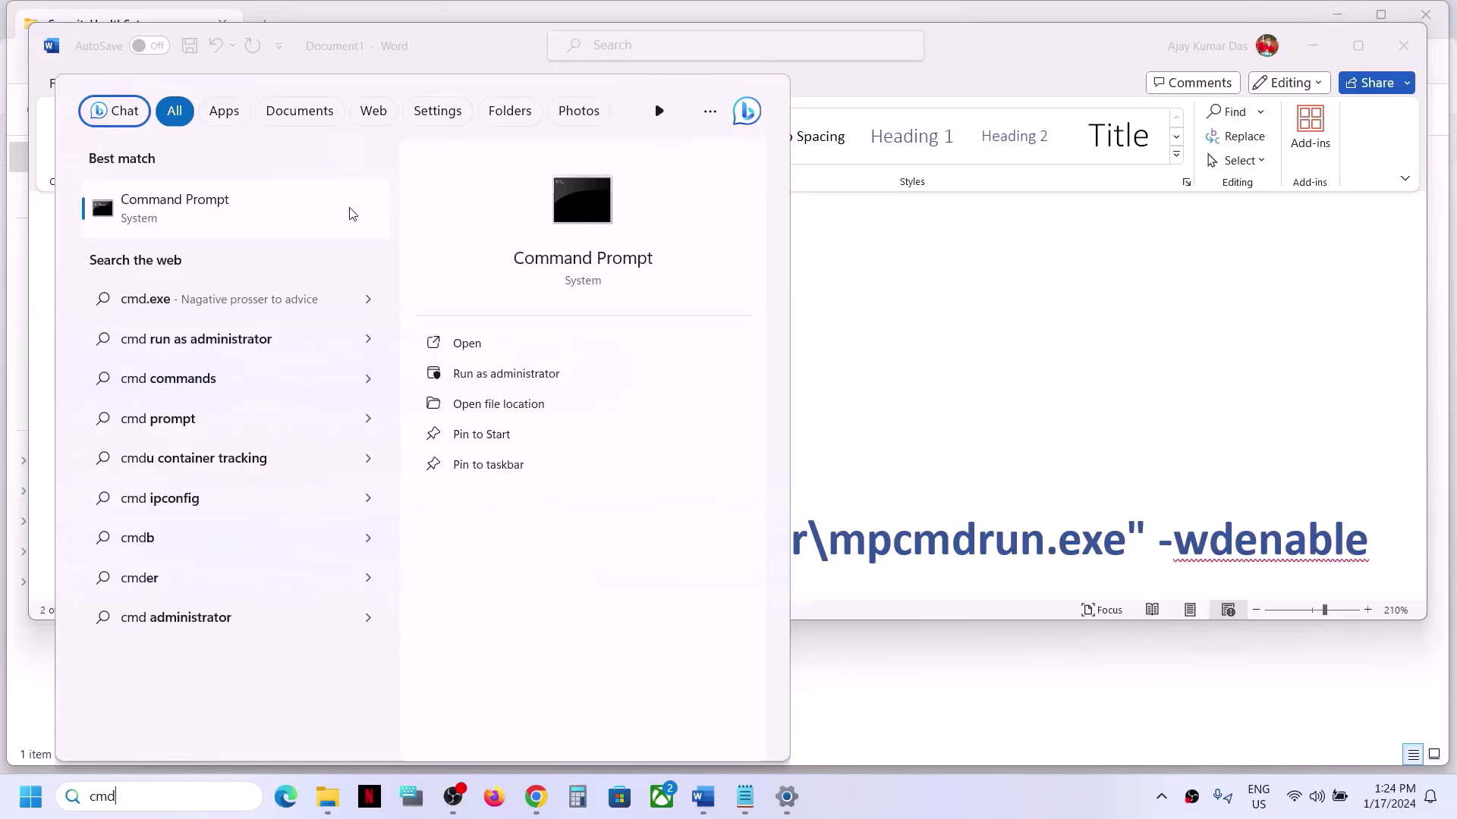
pyautogui.rightClick(203, 220)
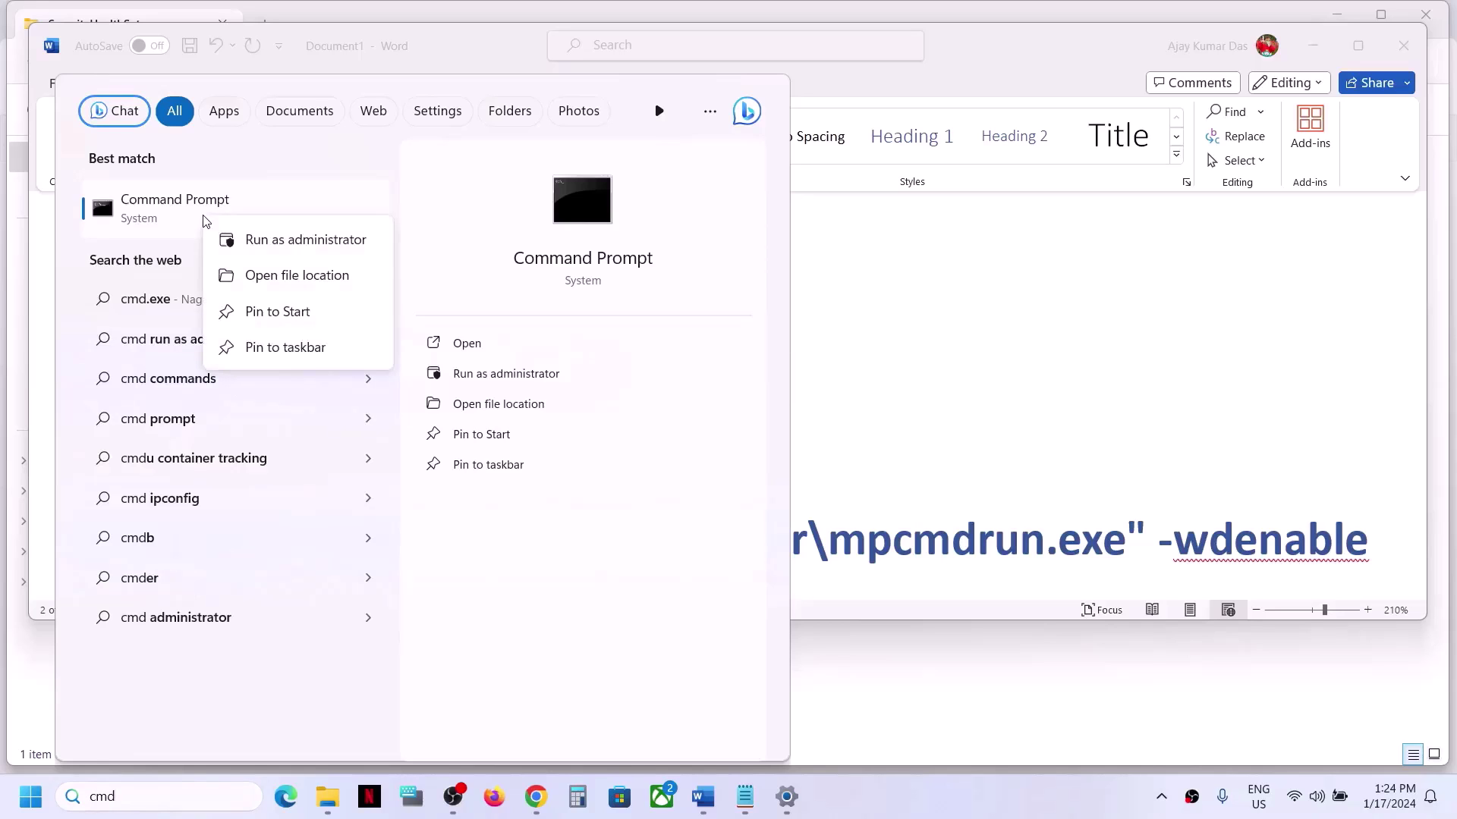
pyautogui.click(339, 241)
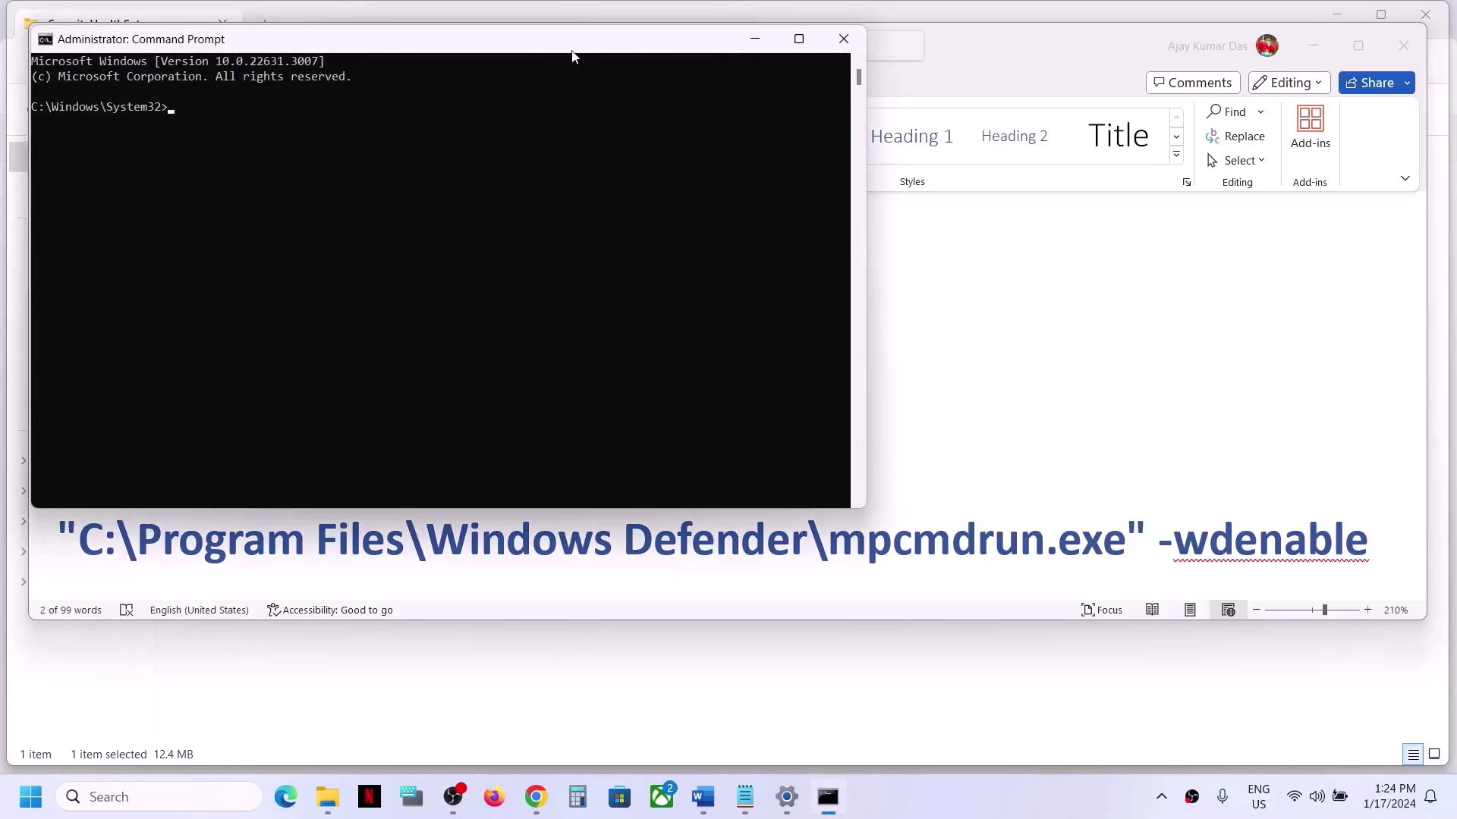
pyautogui.moveTo(559, 45); pyautogui.dragTo(1049, 248)
# Run winmgmt /salvagerepository, confirm the WMI repository is consistent, and close the prompt.
pyautogui.click(435, 369)
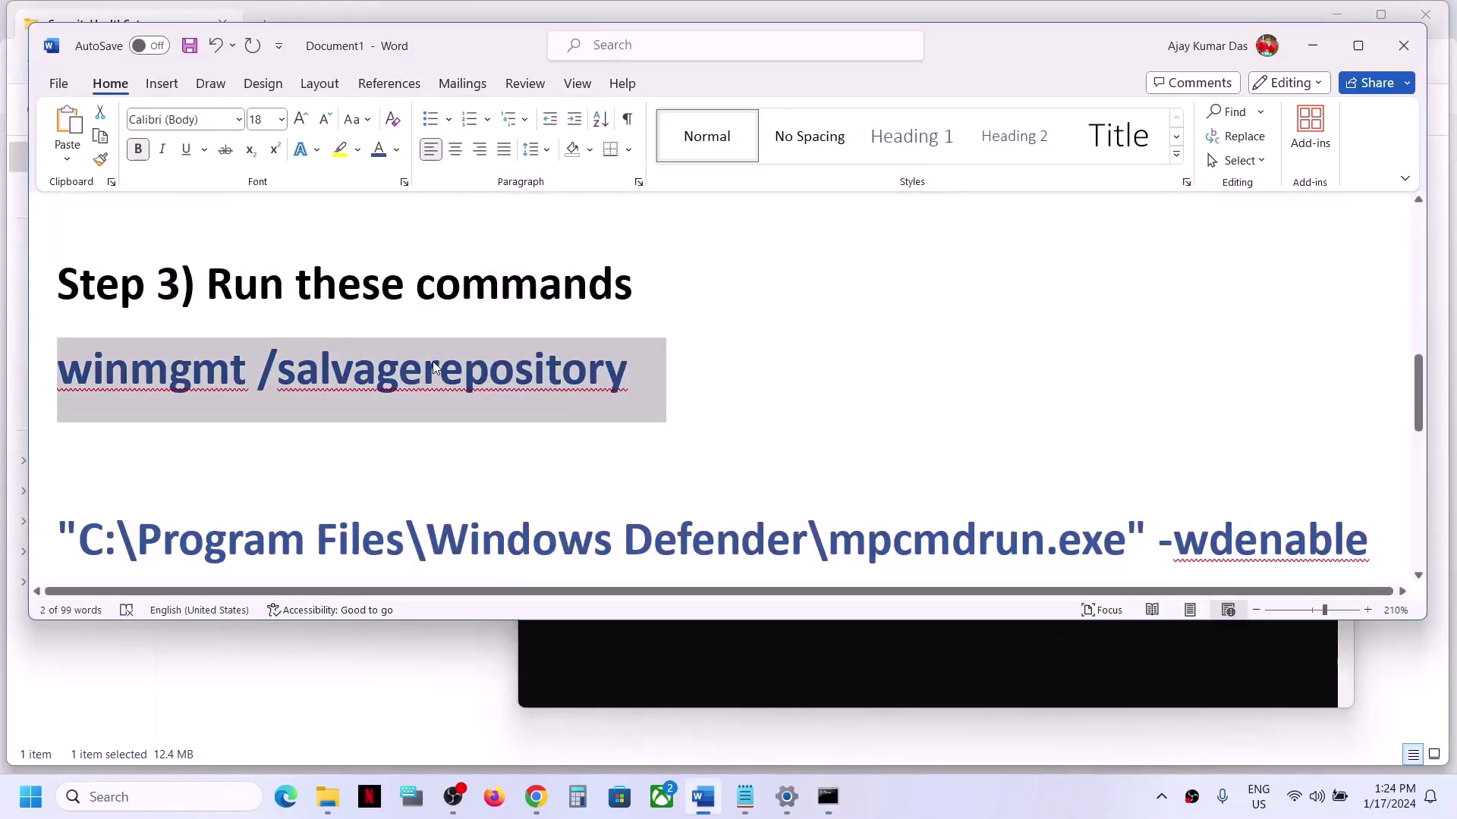
pyautogui.hotkey('alt', 'Tab')
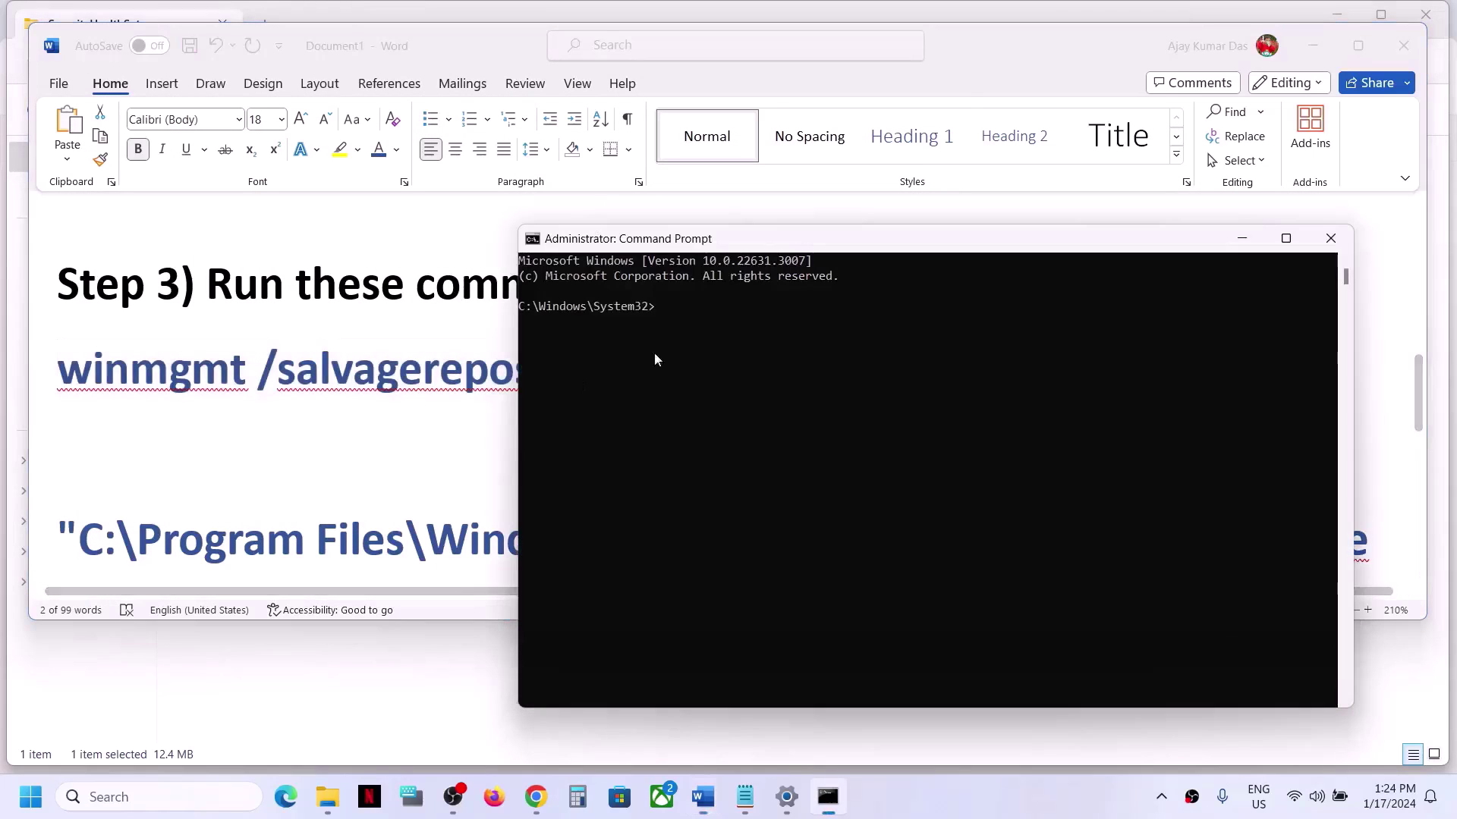
pyautogui.rightClick(725, 326)
pyautogui.press('Return')
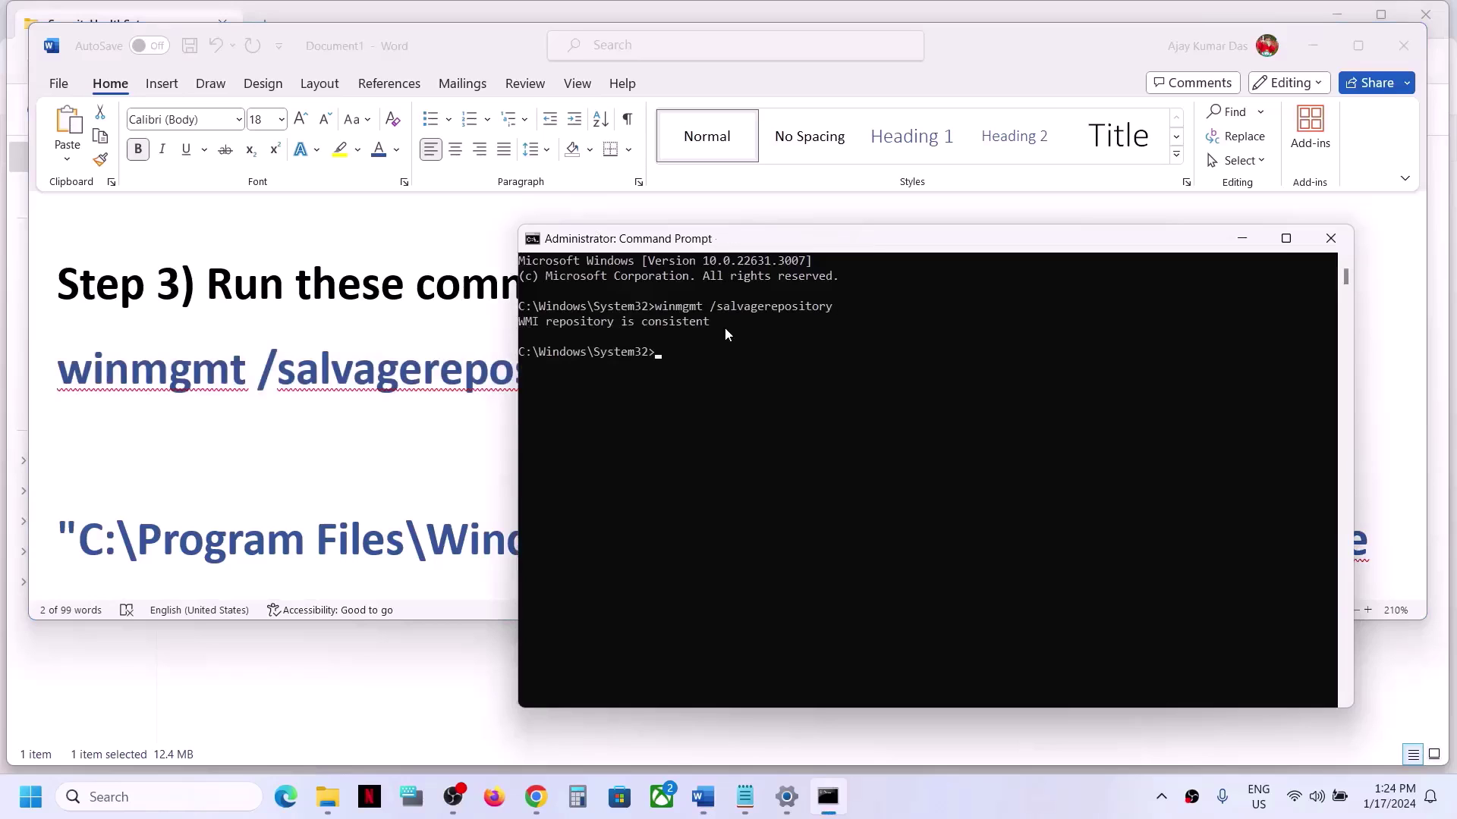
pyautogui.click(31, 797)
pyautogui.click(551, 731)
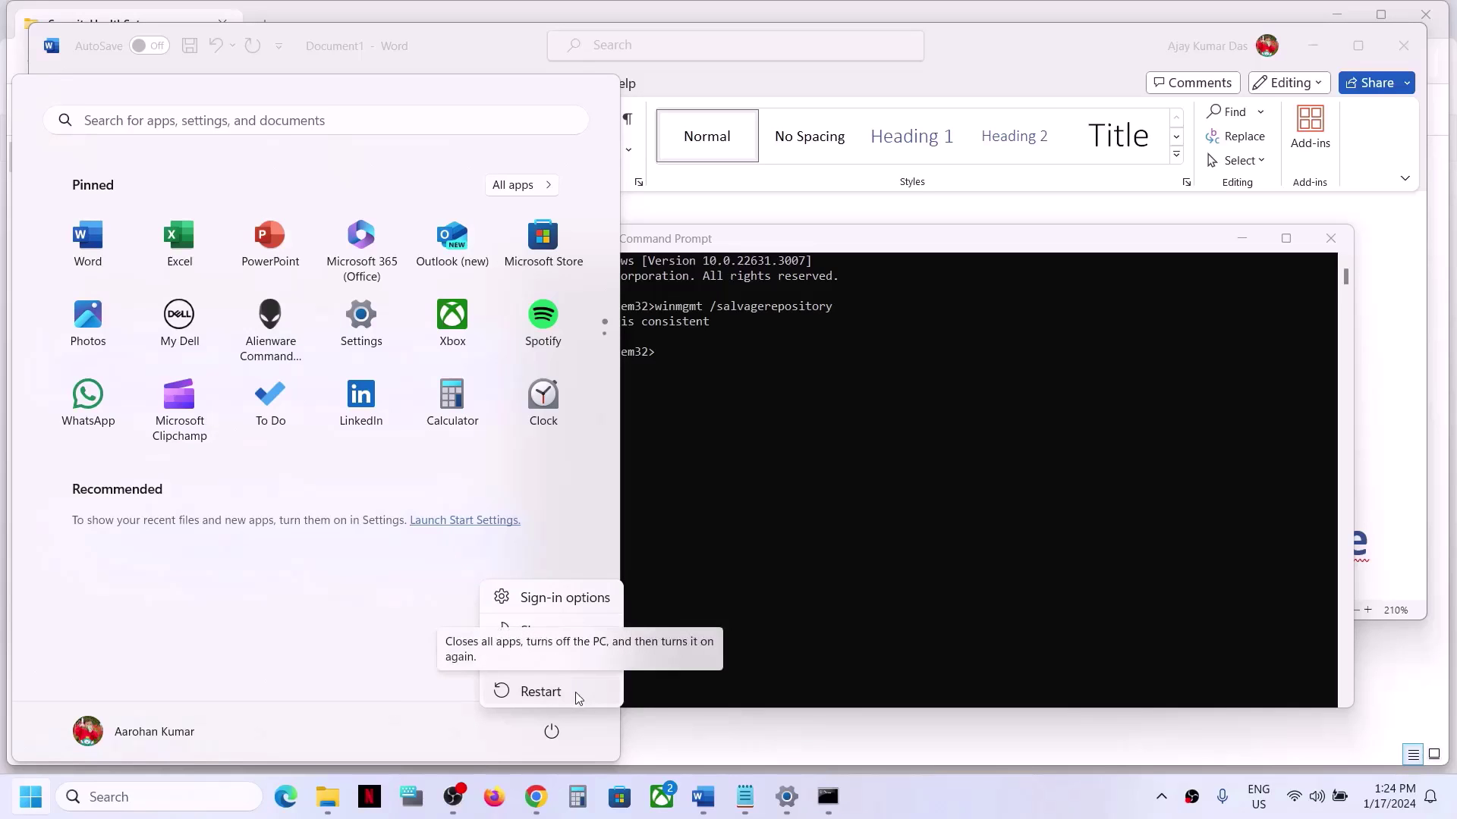
pyautogui.click(1338, 244)
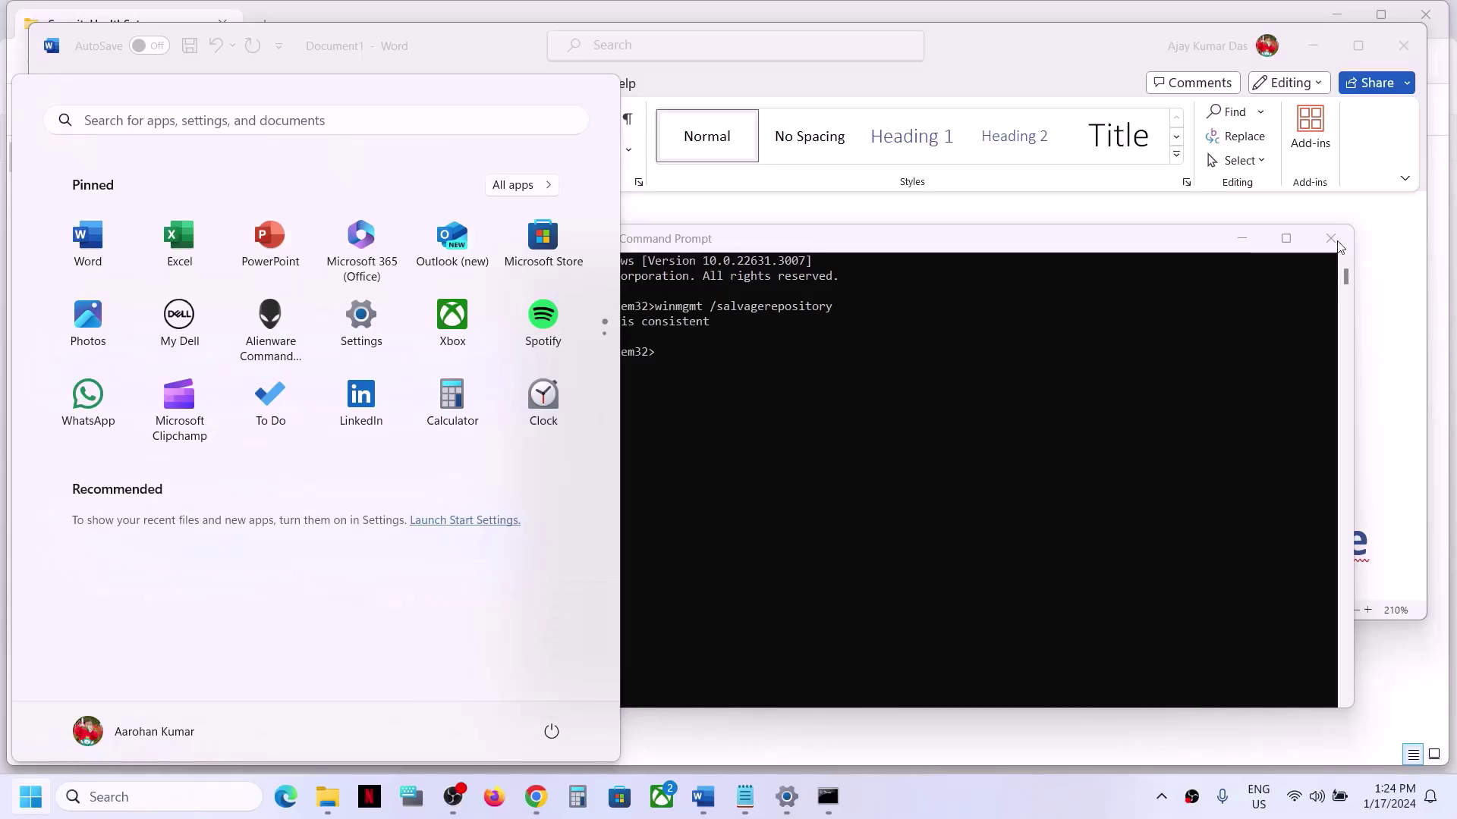
pyautogui.click(1332, 239)
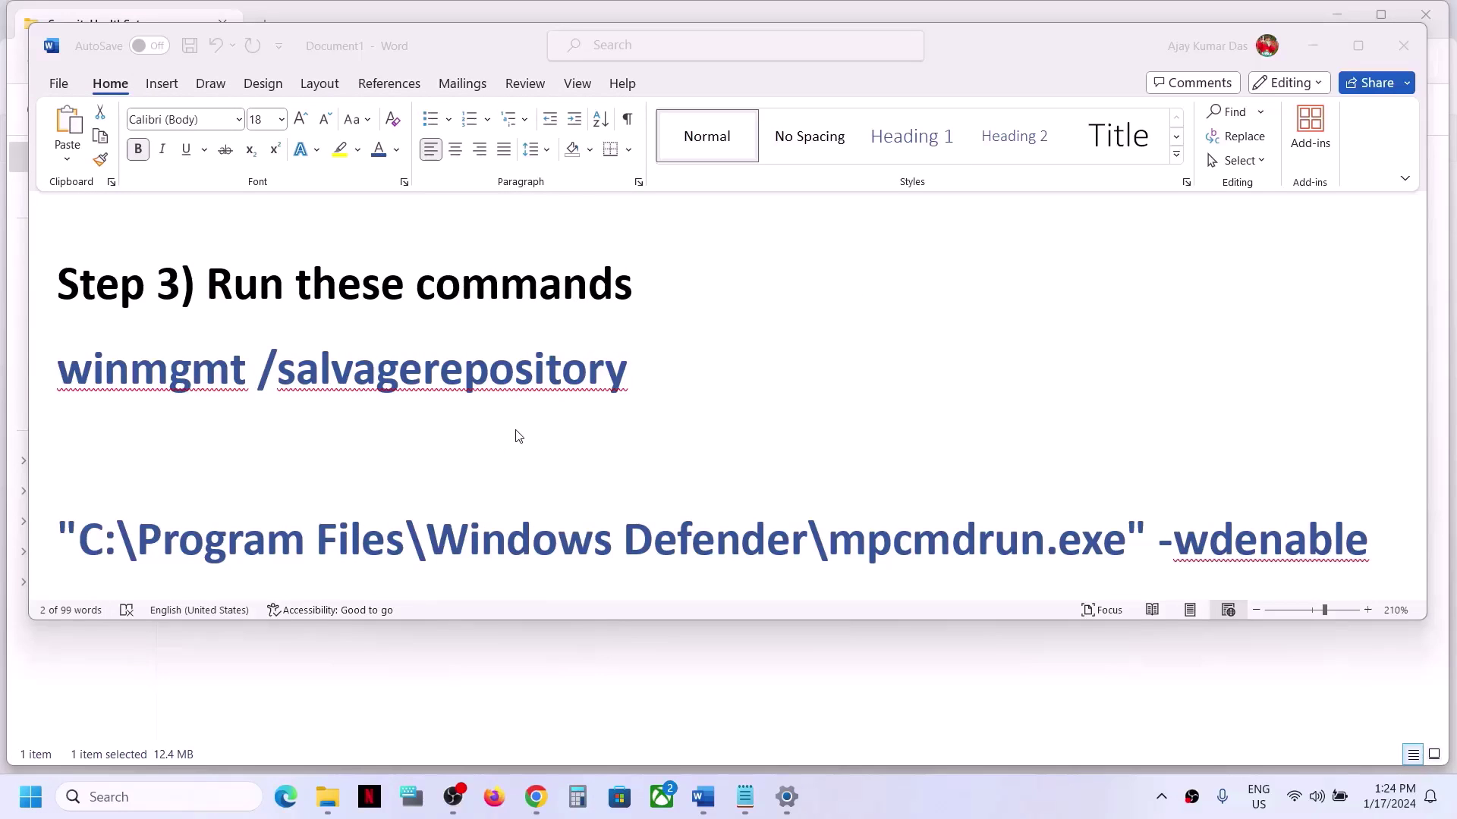
# Select the full mpcmdrun.exe -wdenable command line in the Word notes.
pyautogui.scroll(-2, 518, 436)
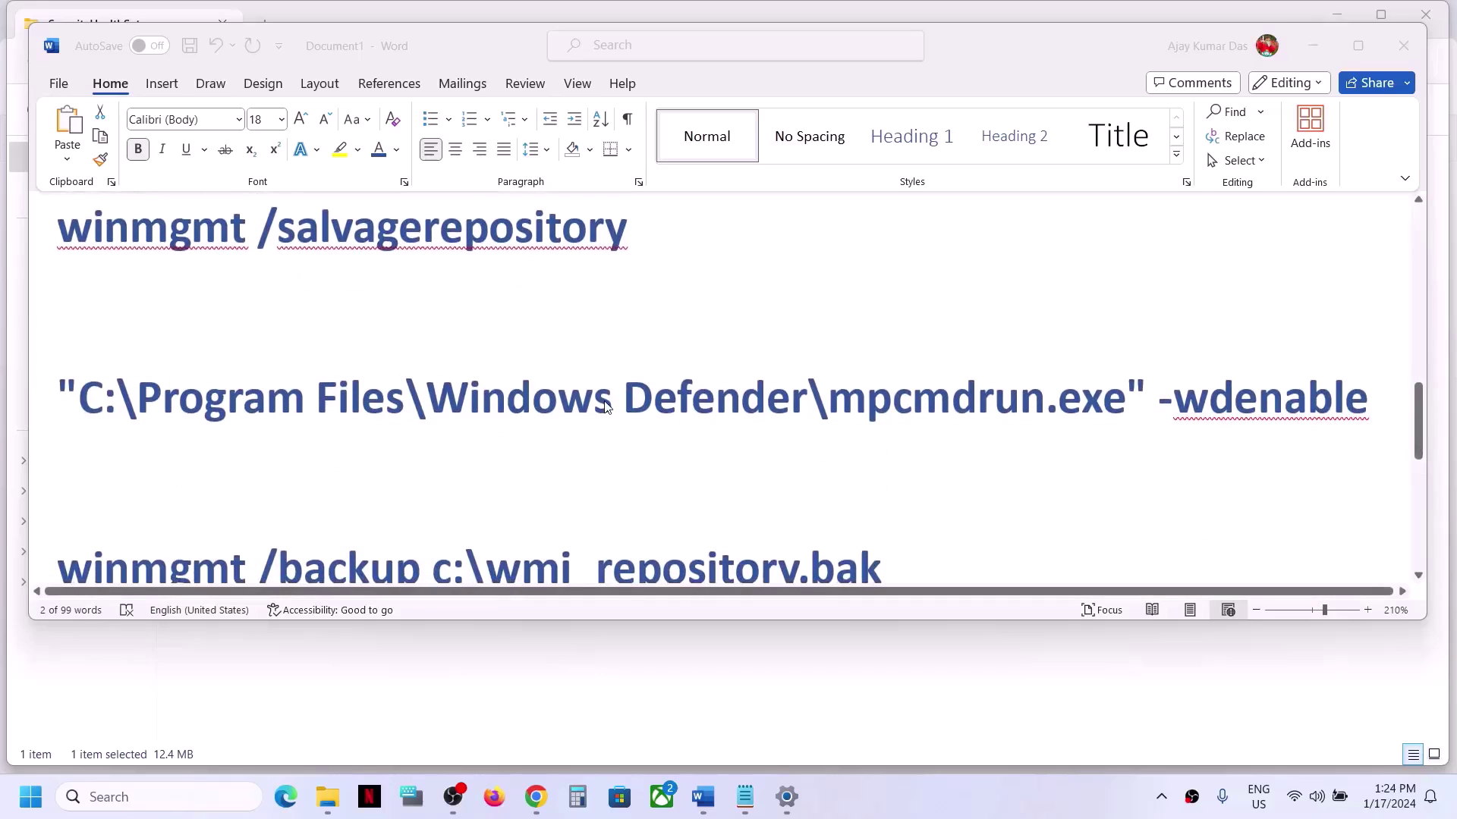
pyautogui.doubleClick(607, 407)
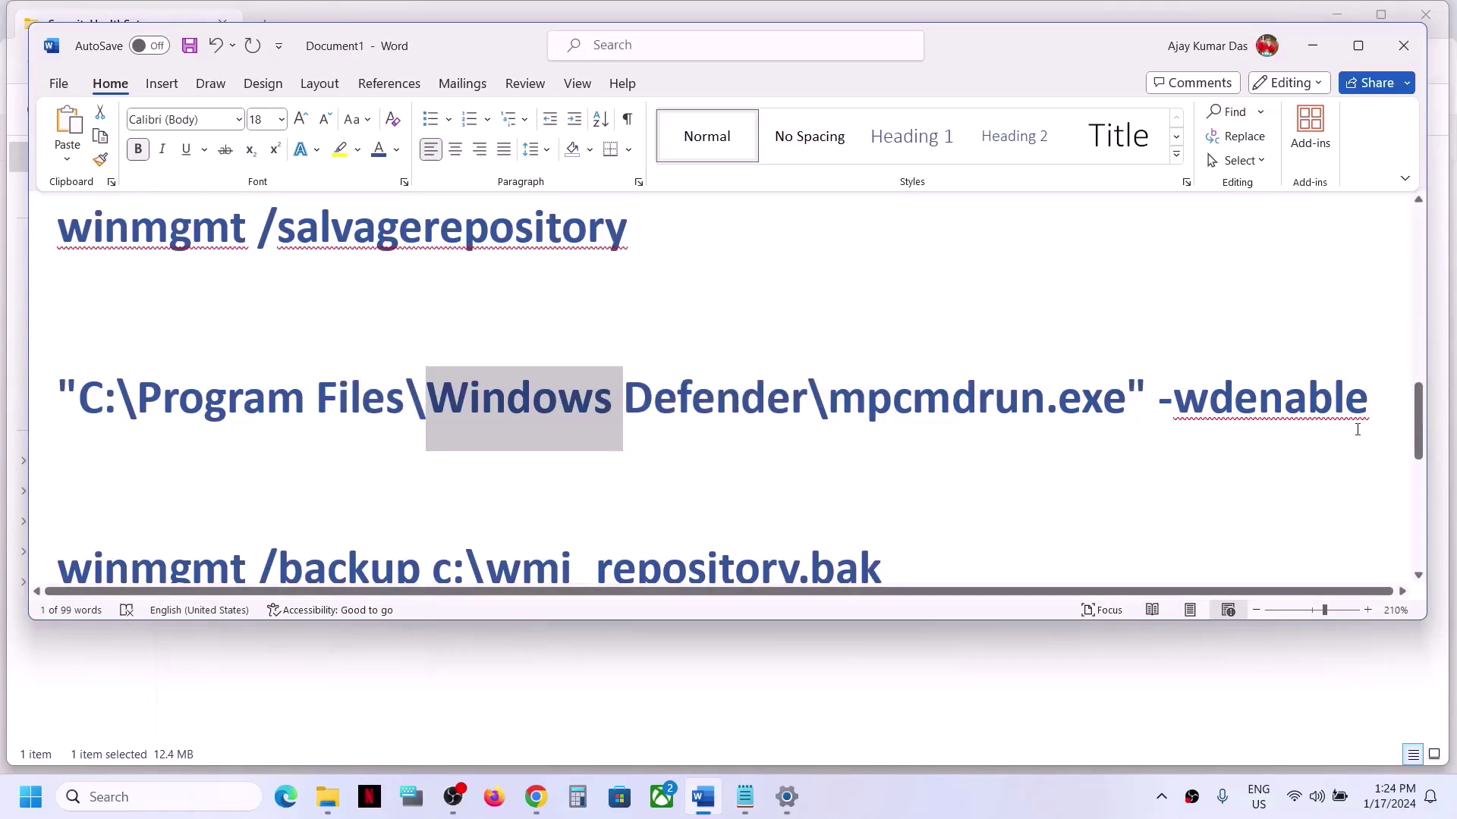
pyautogui.doubleClick(1280, 408)
pyautogui.moveTo(1222, 452); pyautogui.dragTo(3, 427)
pyautogui.click(1350, 407)
pyautogui.moveTo(1370, 403); pyautogui.dragTo(255, 406)
pyautogui.moveTo(139, 399); pyautogui.dragTo(47, 404)
pyautogui.hotkey('ctrl', 'c')
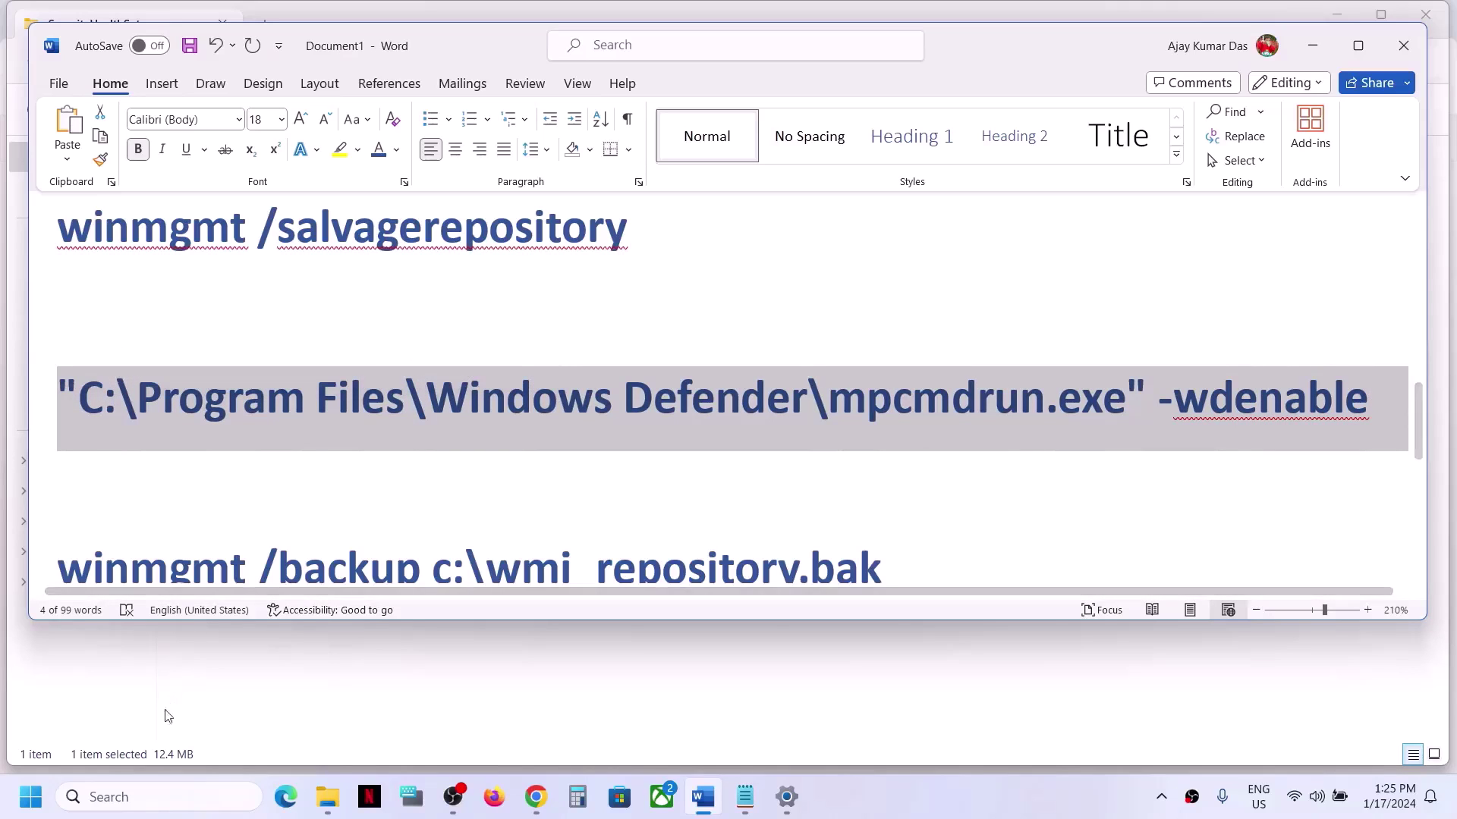
# Run mpcmdrun.exe -wdenable in an administrator Command Prompt, then close it.
pyautogui.click(148, 798)
pyautogui.write('cmd')
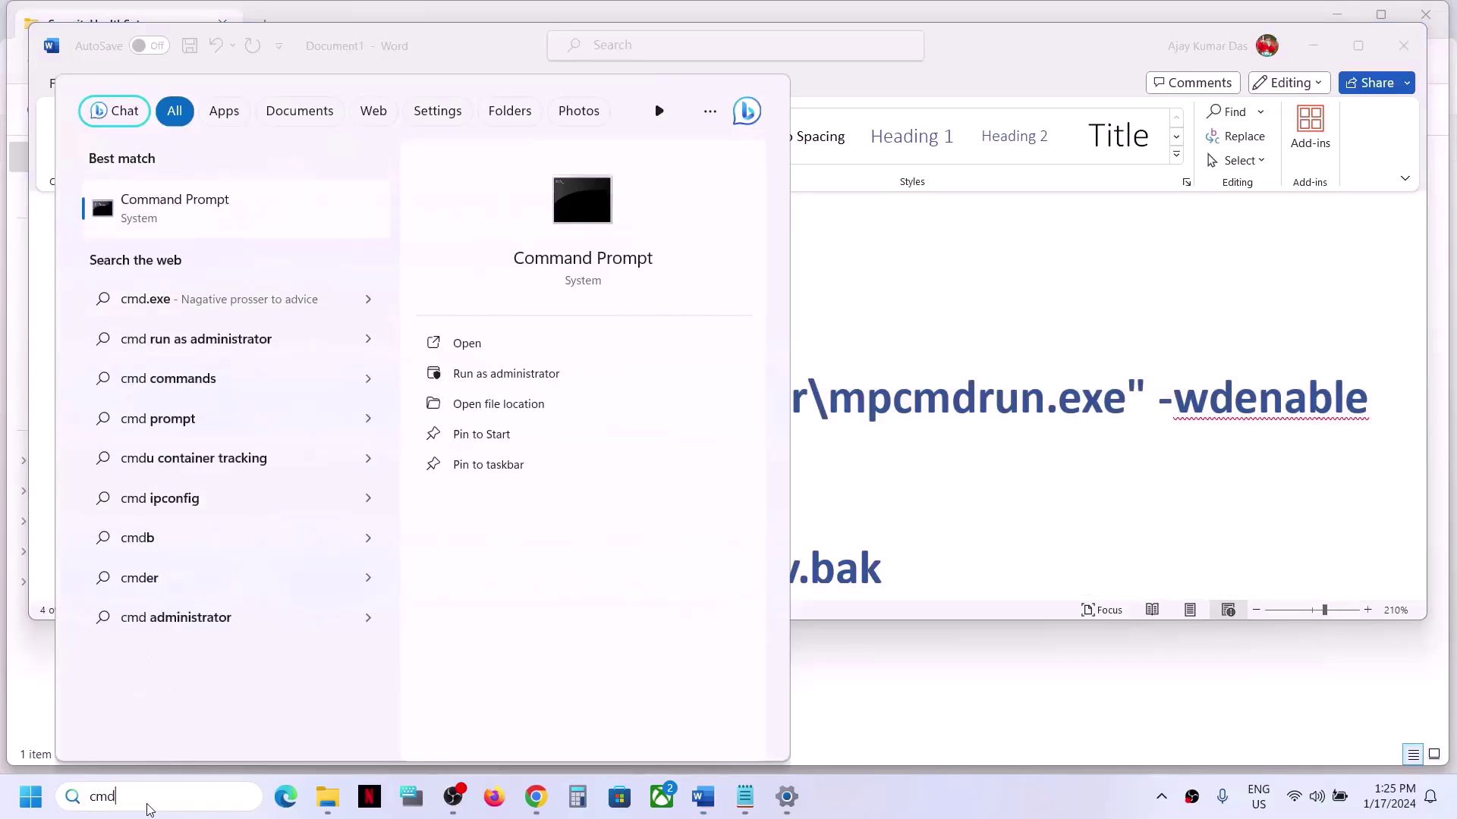
pyautogui.rightClick(237, 215)
pyautogui.click(316, 236)
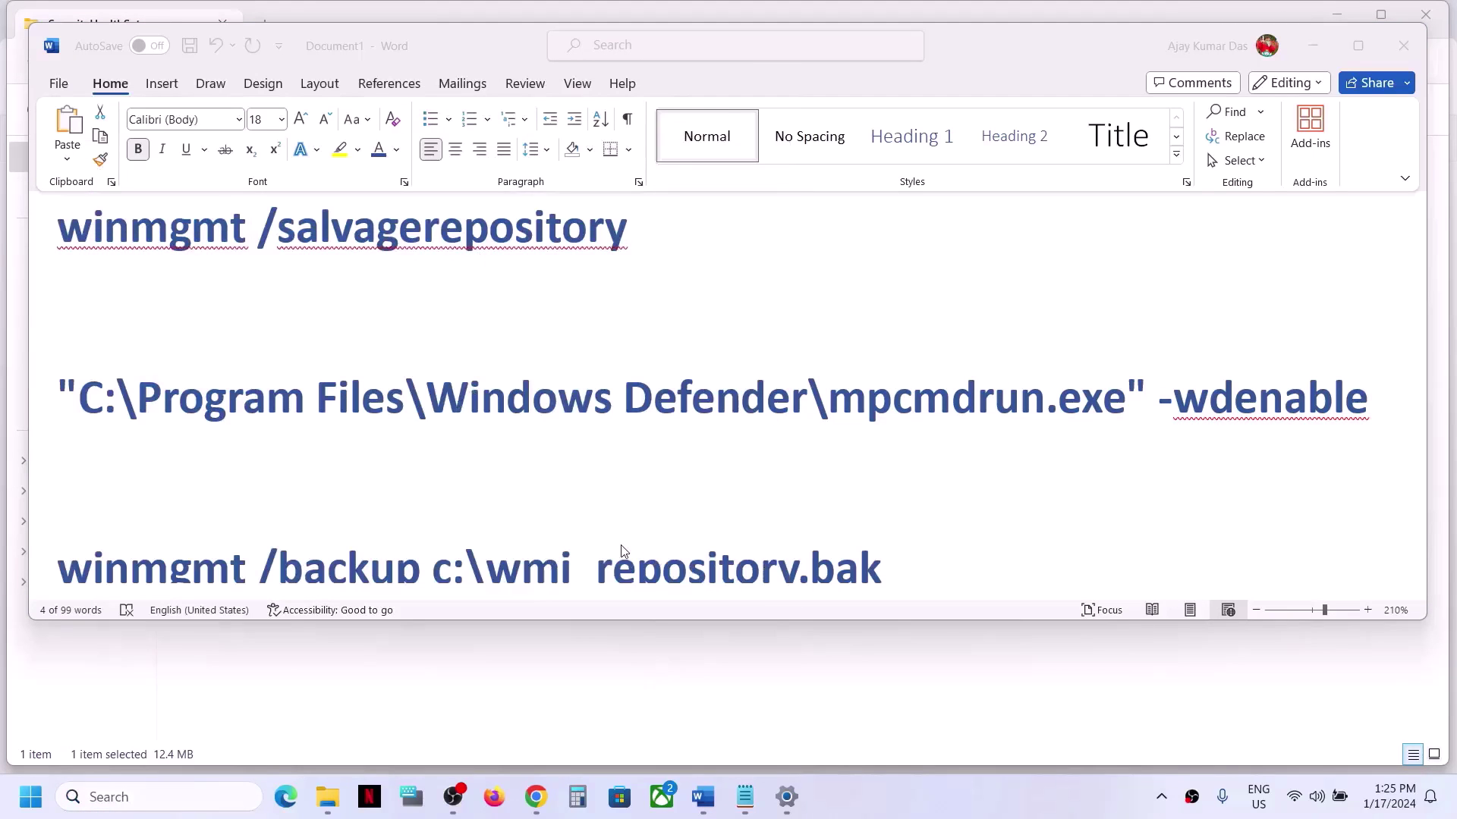
pyautogui.hotkey('ctrl', 'v')
pyautogui.press('Return')
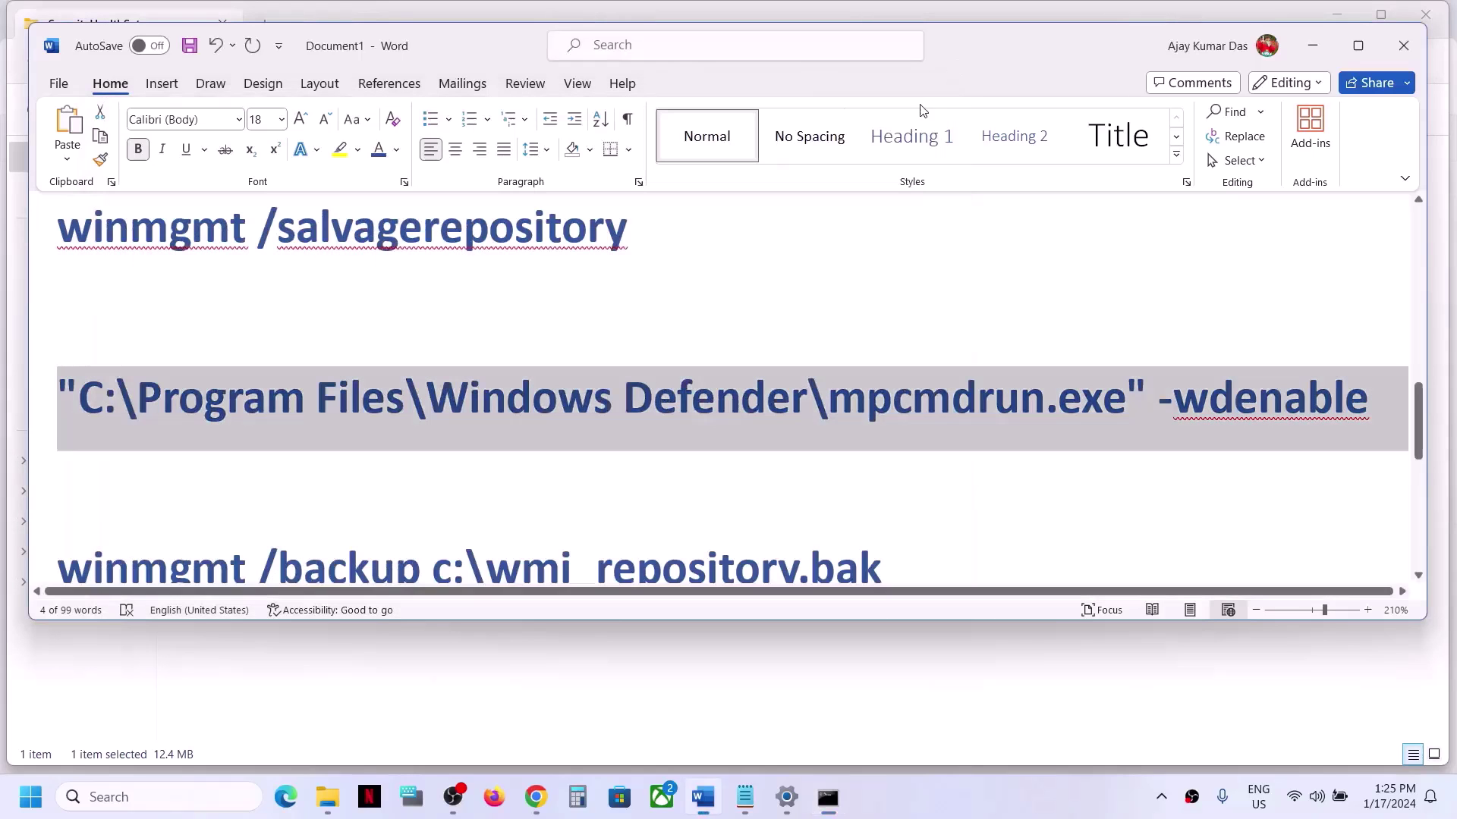
pyautogui.click(919, 110)
pyautogui.click(30, 797)
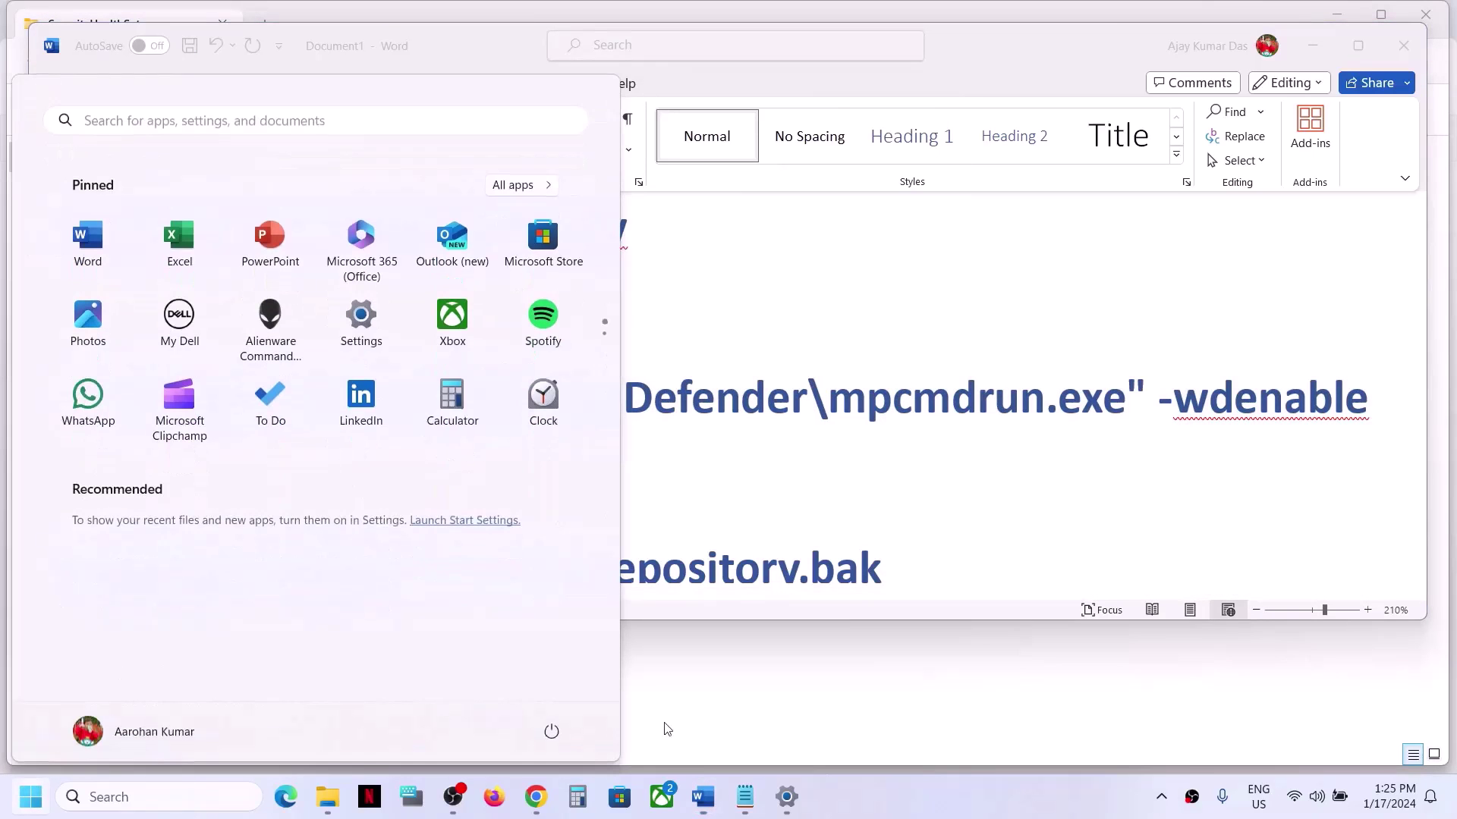
# Dismiss the Start menu and delete the blank line between the two winmgmt commands in Word.
pyautogui.click(552, 731)
pyautogui.press('Escape')
pyautogui.press('Escape')
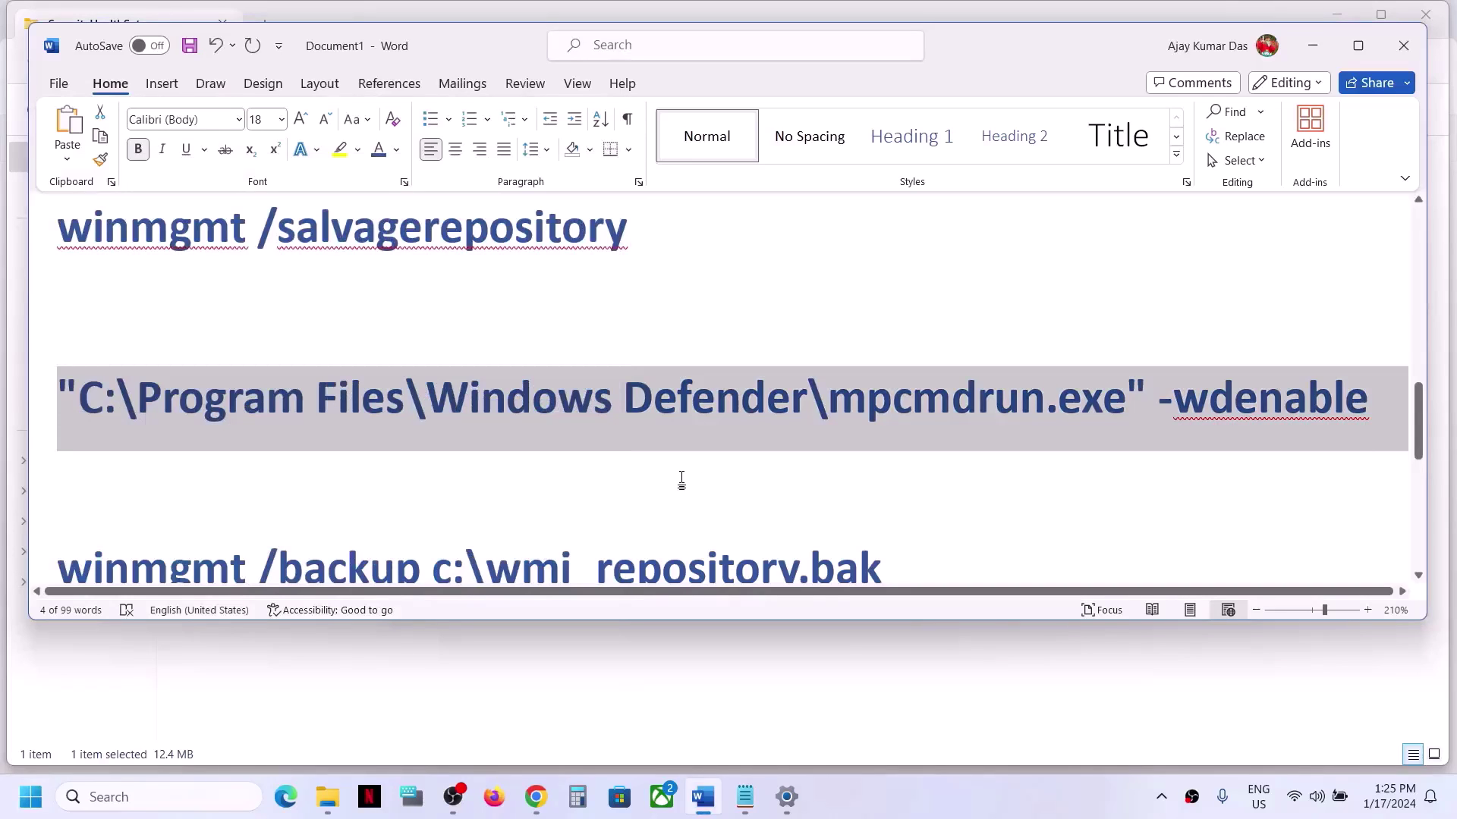
pyautogui.scroll(-2, 681, 478)
pyautogui.click(681, 479)
pyautogui.scroll(-2, 681, 479)
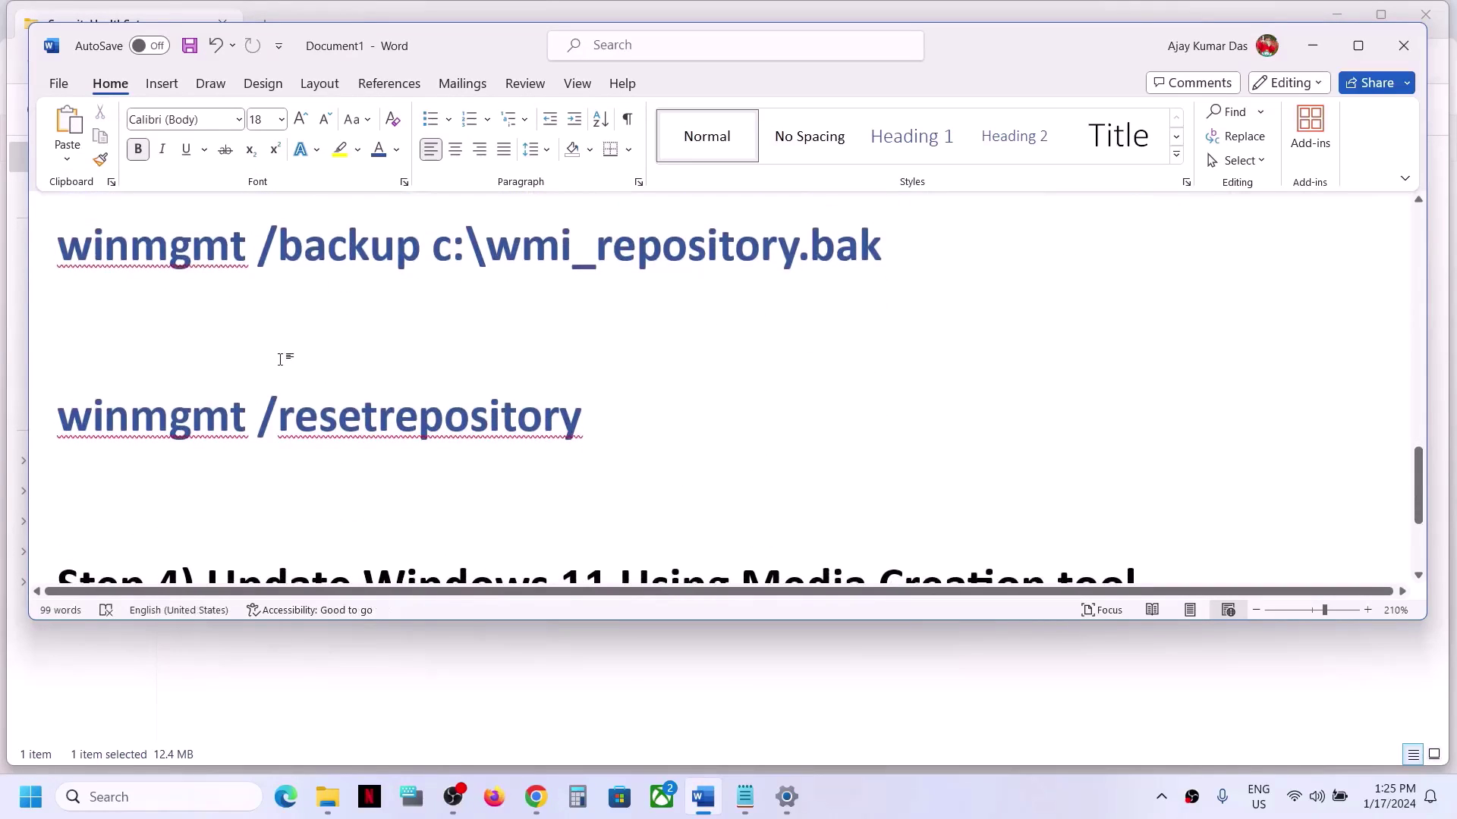
pyautogui.press('BackSpace')
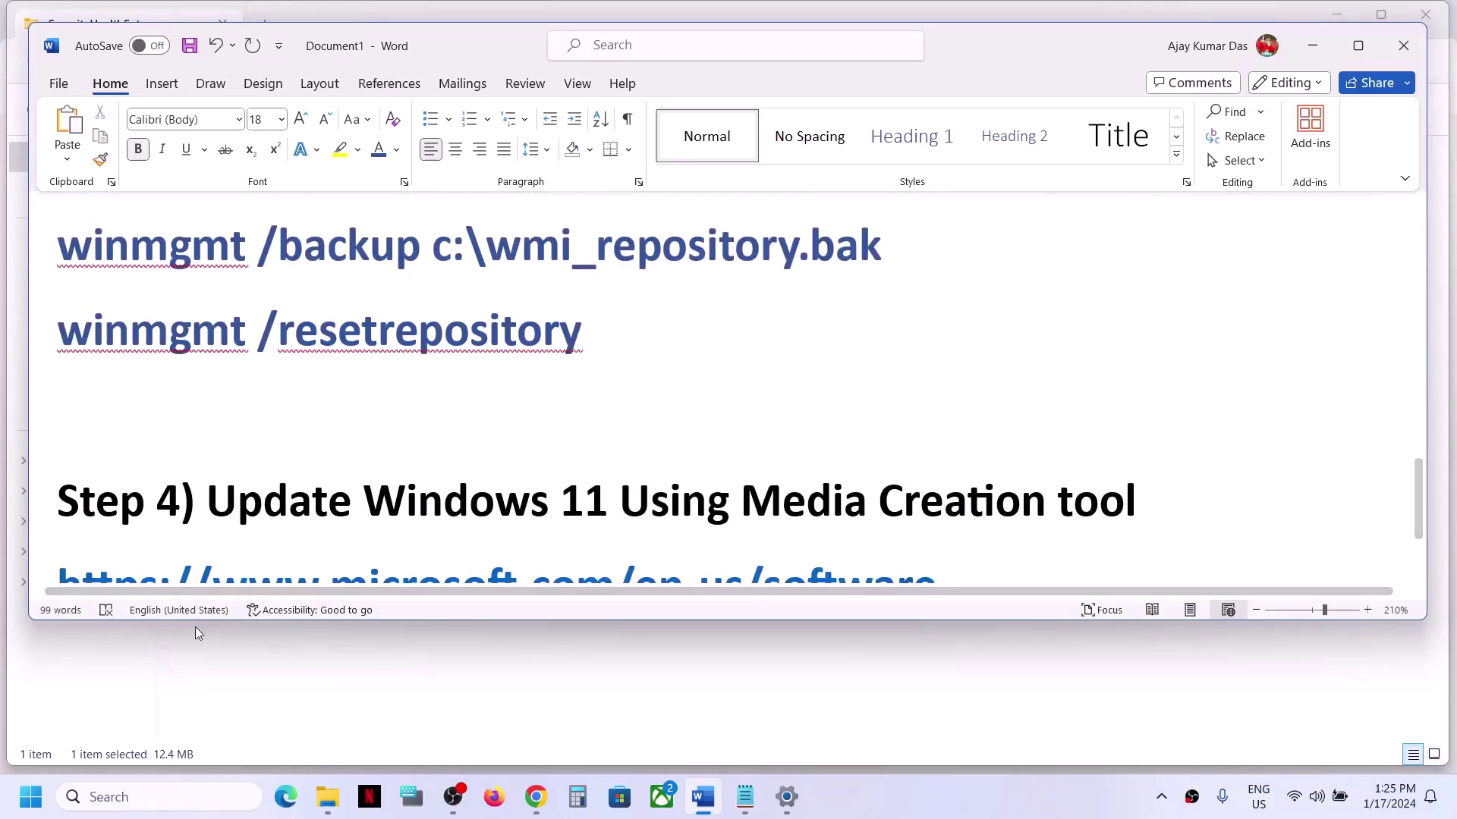
# Run winmgmt /backup in an administrator Command Prompt, which is denied access.
pyautogui.click(169, 796)
pyautogui.write('cmd')
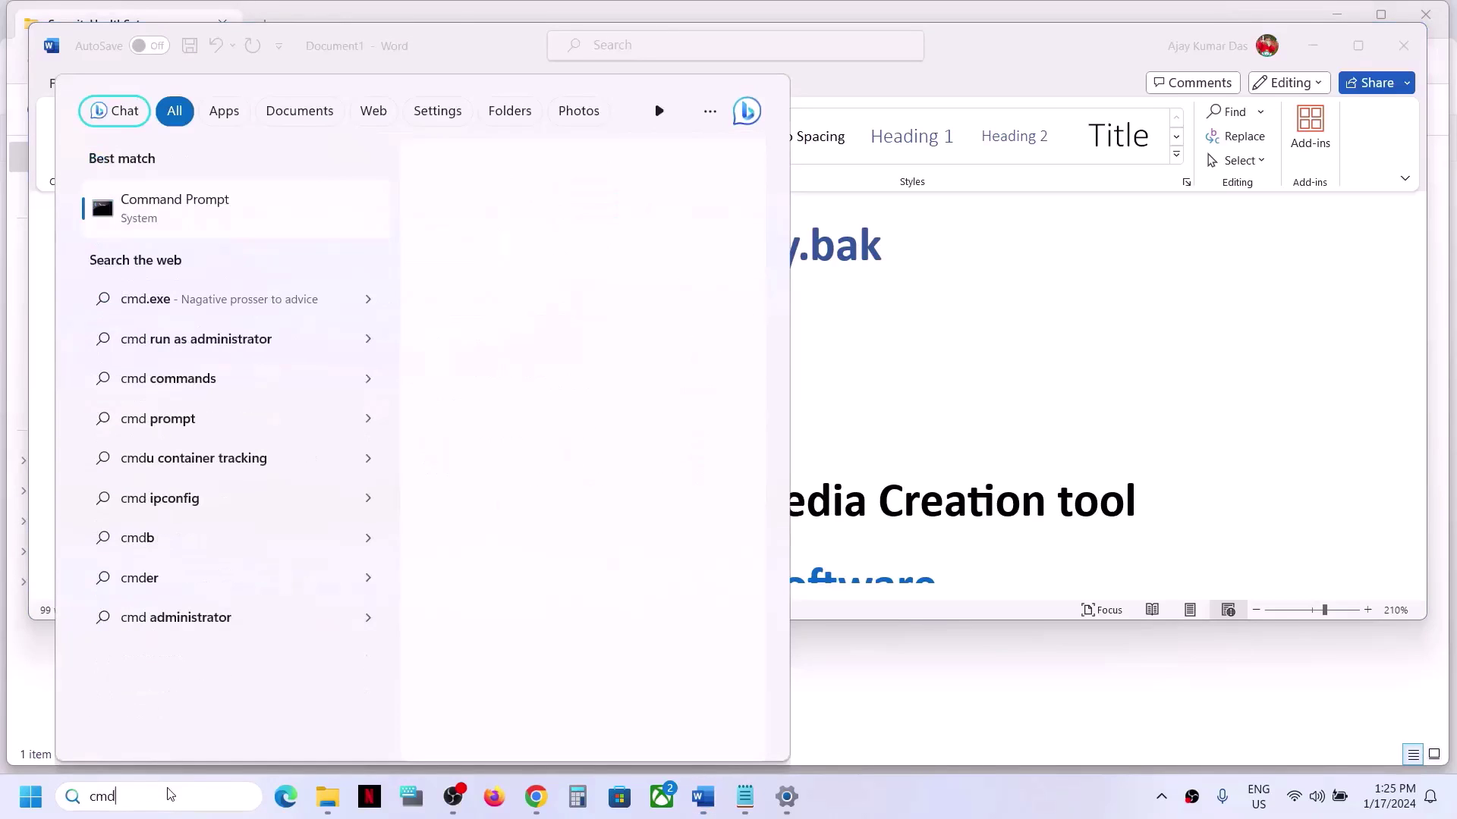
pyautogui.rightClick(200, 206)
pyautogui.click(287, 227)
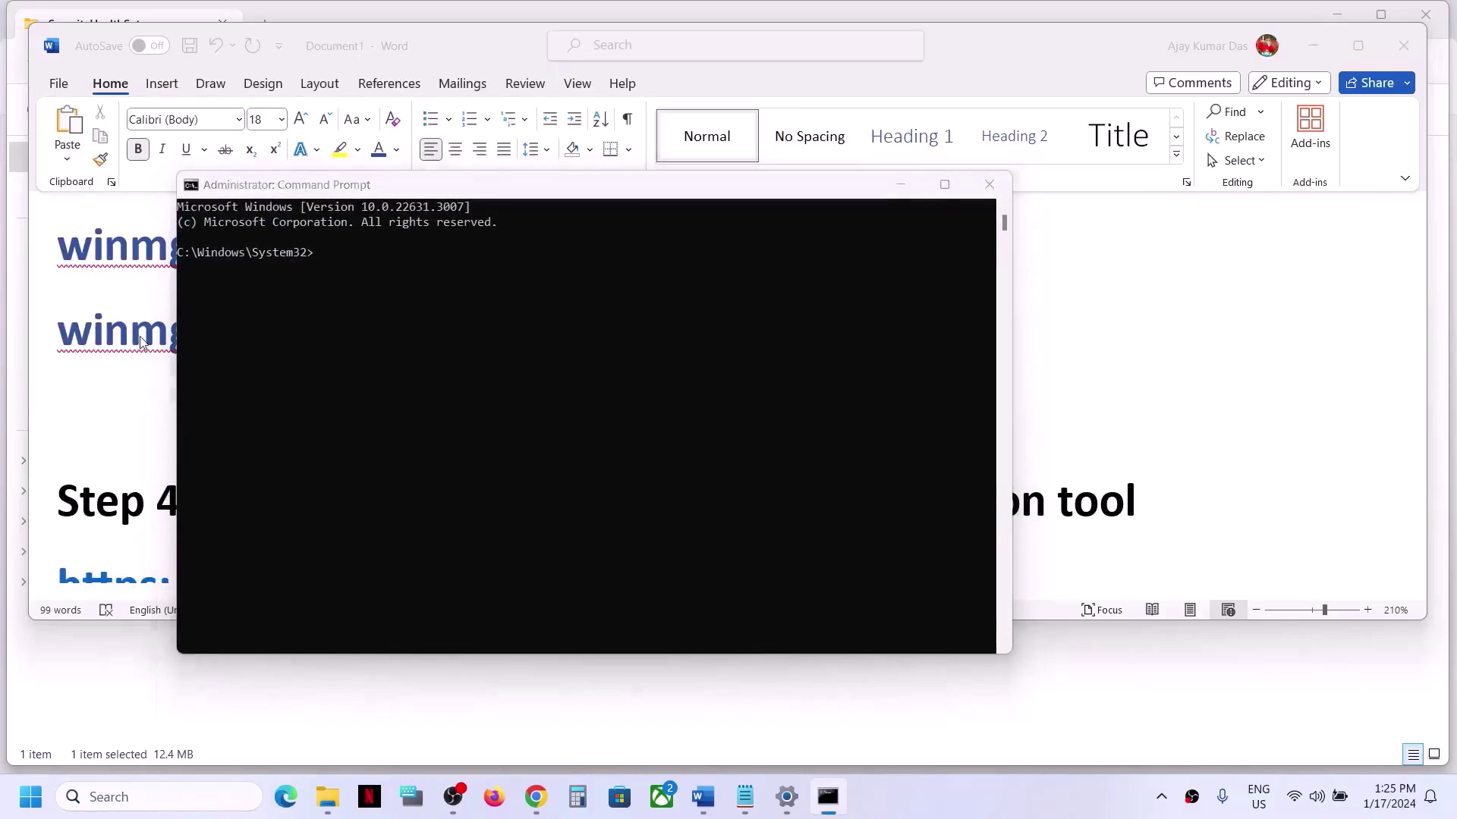
pyautogui.click(144, 345)
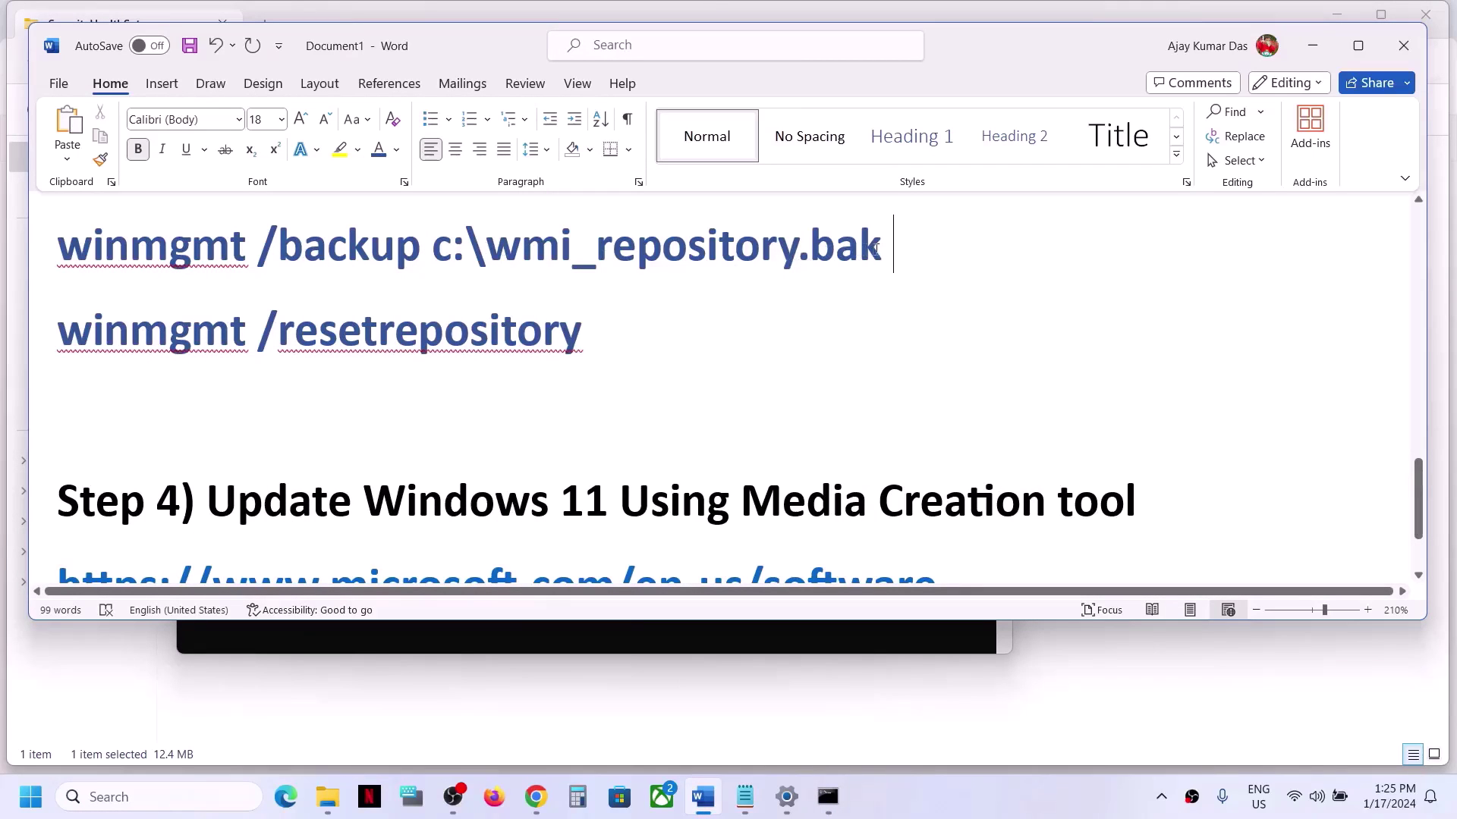
pyautogui.moveTo(879, 248); pyautogui.dragTo(97, 282)
pyautogui.press('super+c')
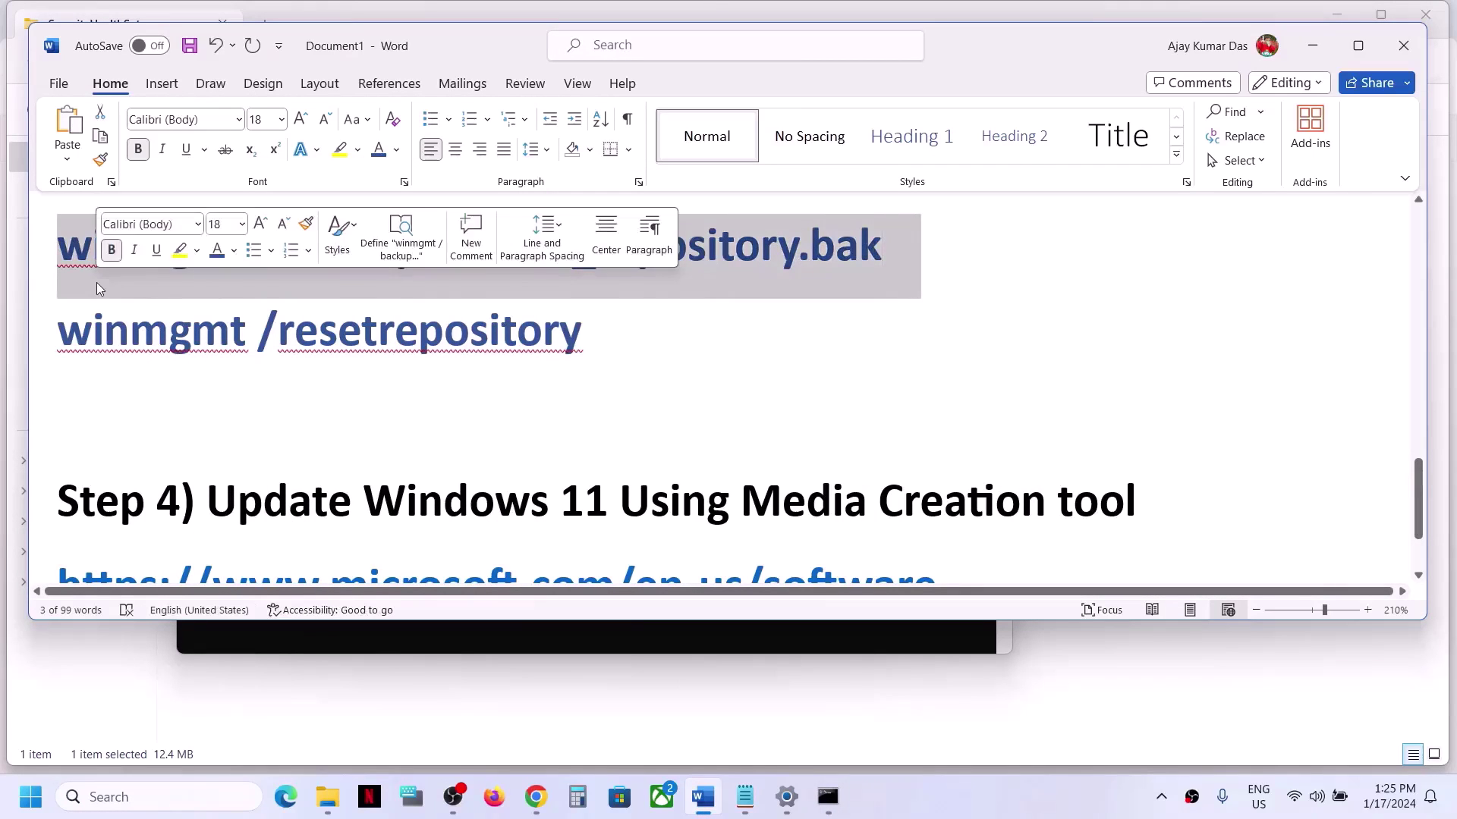
pyautogui.hotkey('alt', 'Tab')
pyautogui.rightClick(703, 355)
pyautogui.press('Return')
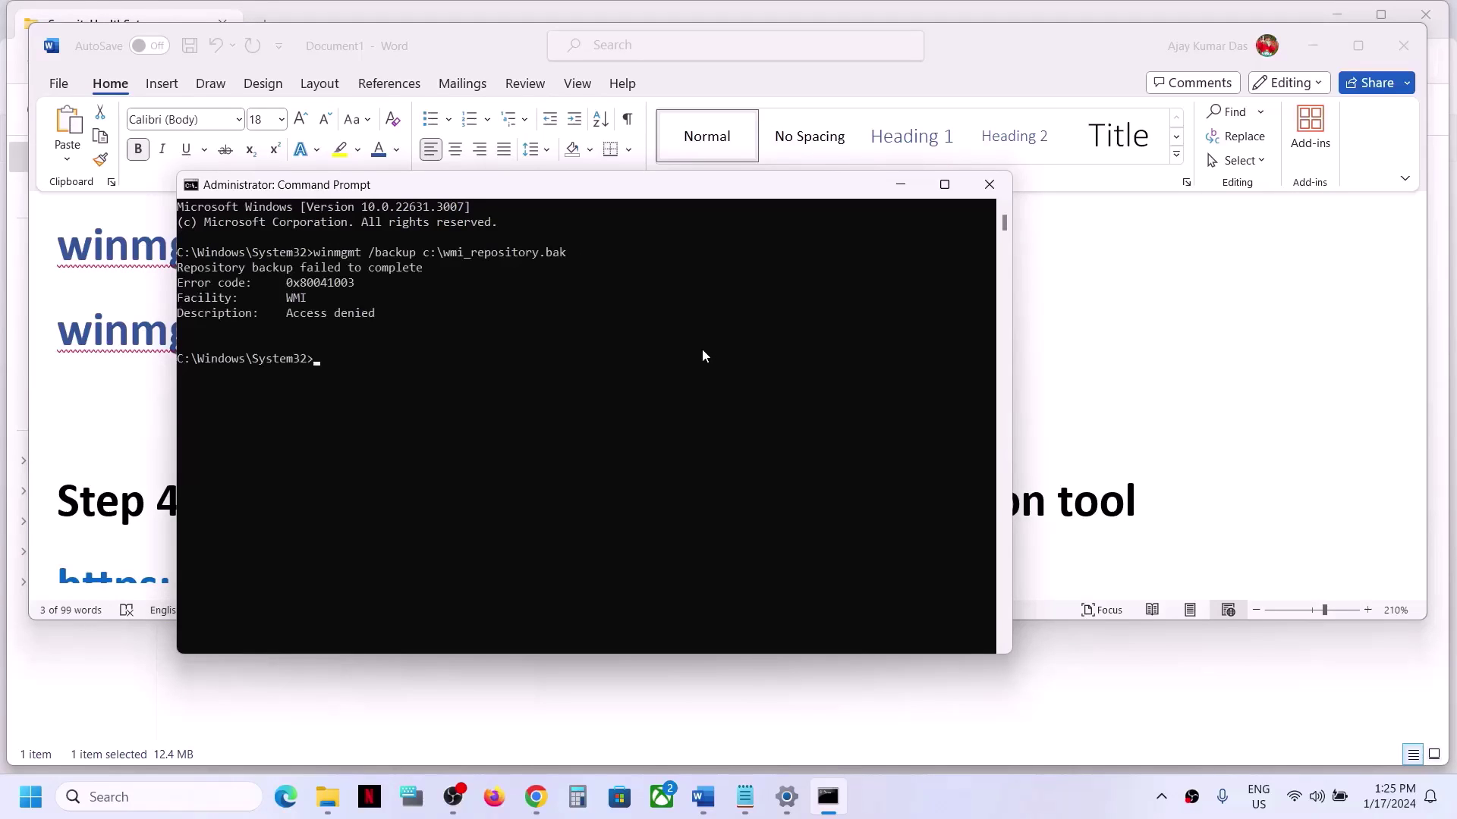
# Run winmgmt /resetrepository to reset the WMI repository, then close the prompt.
pyautogui.hotkey('alt', 'Tab')
pyautogui.moveTo(593, 343); pyautogui.dragTo(85, 379)
pyautogui.hotkey('ctrl', 'c')
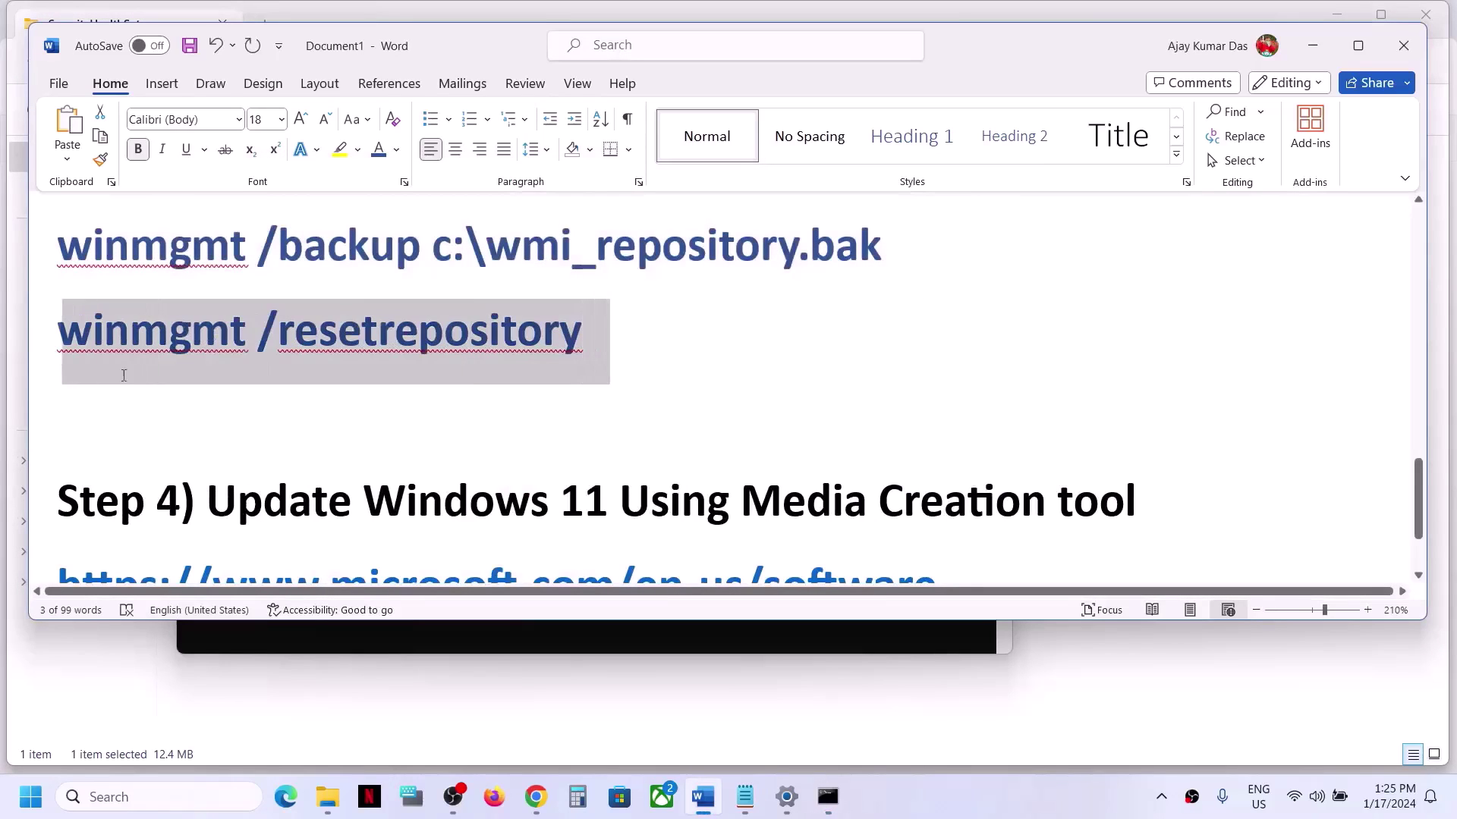
pyautogui.hotkey('alt', 'Tab')
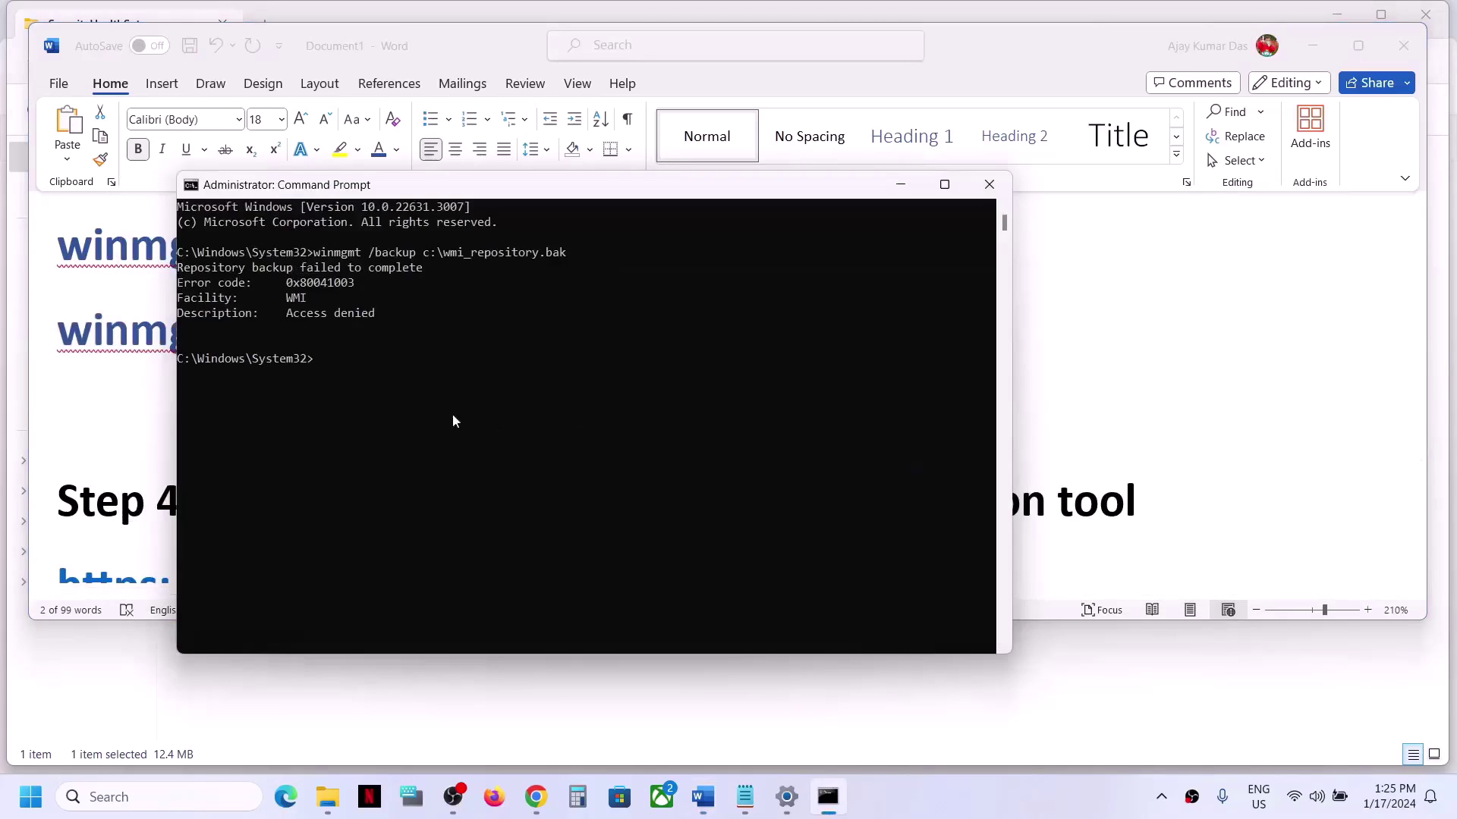
pyautogui.hotkey('ctrl', 'v')
pyautogui.press('Return')
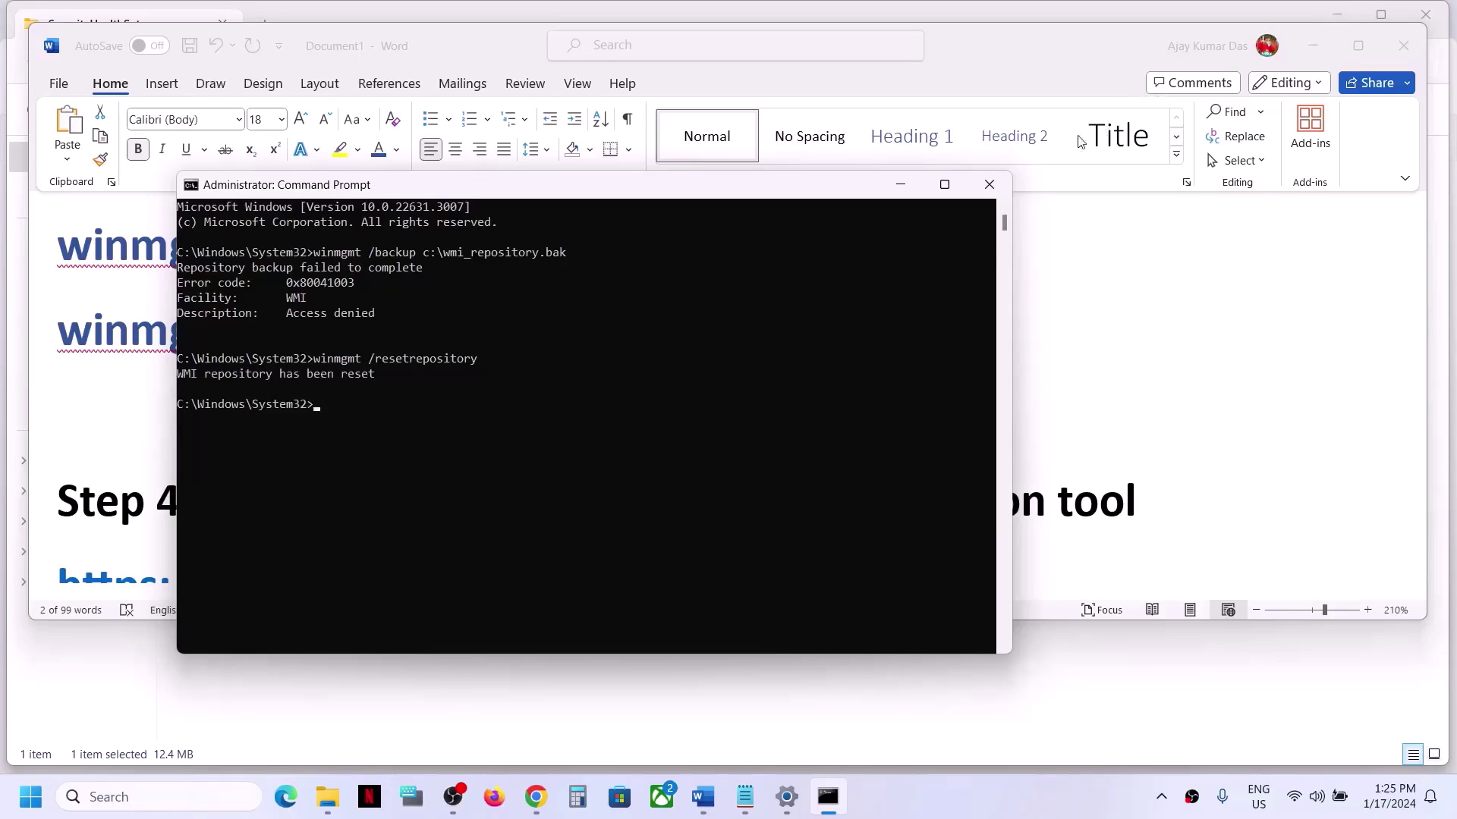
pyautogui.click(989, 185)
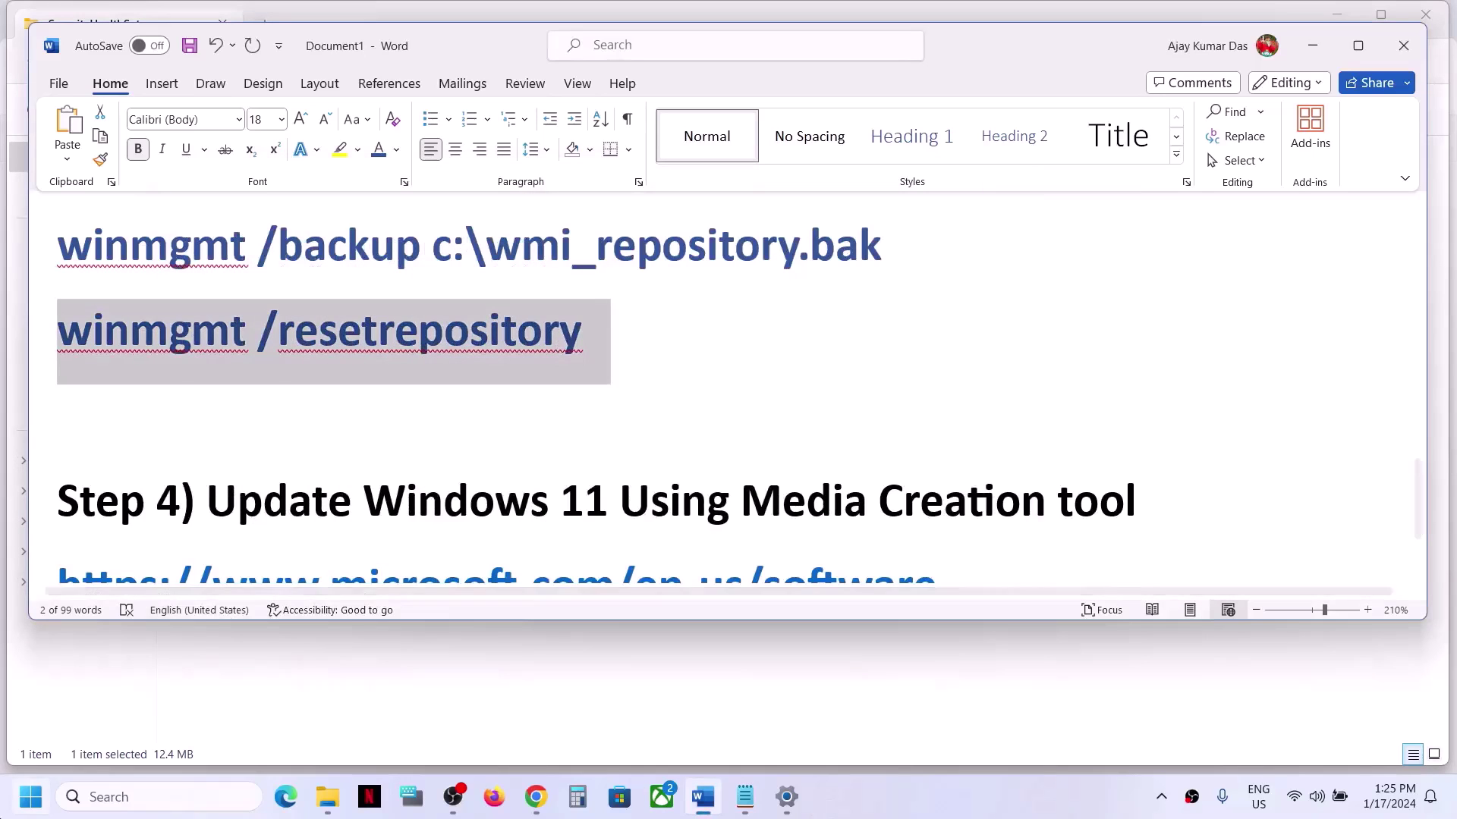
pyautogui.press('super')
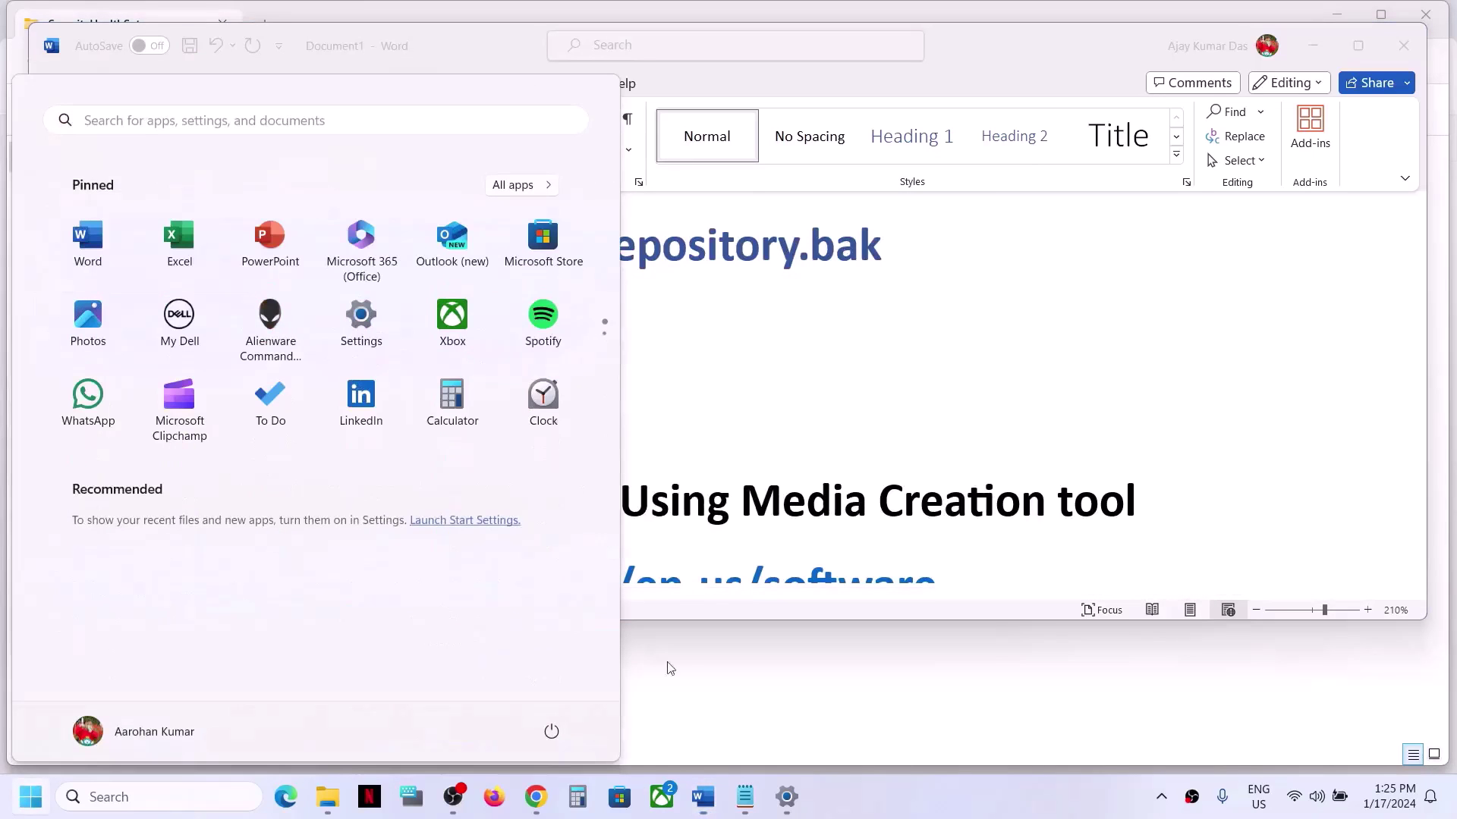
# Dismiss the power and Start menus and close the Windows Security settings page.
pyautogui.click(552, 731)
pyautogui.press('Escape')
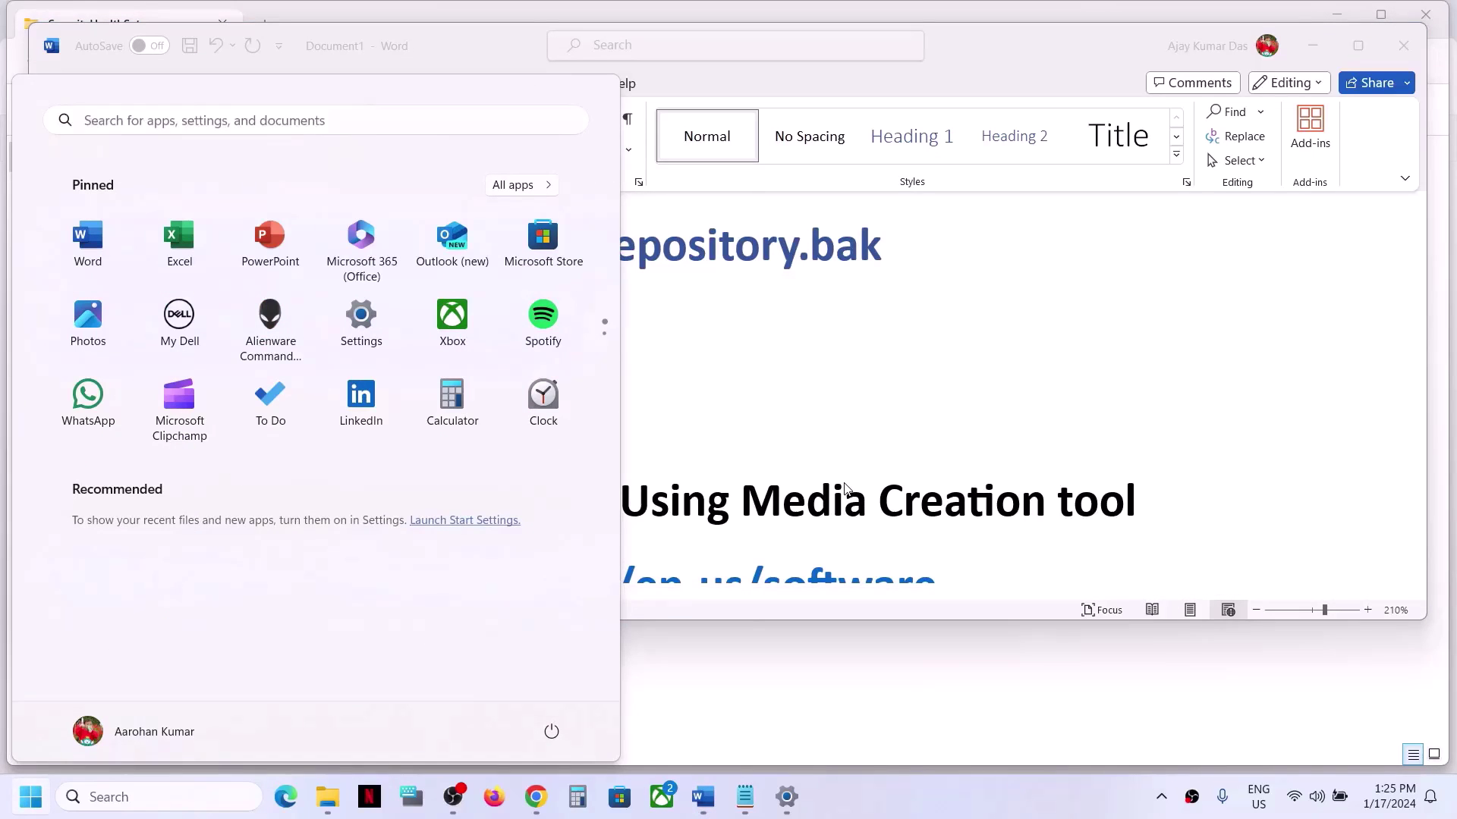
pyautogui.press('Escape')
pyautogui.click(789, 793)
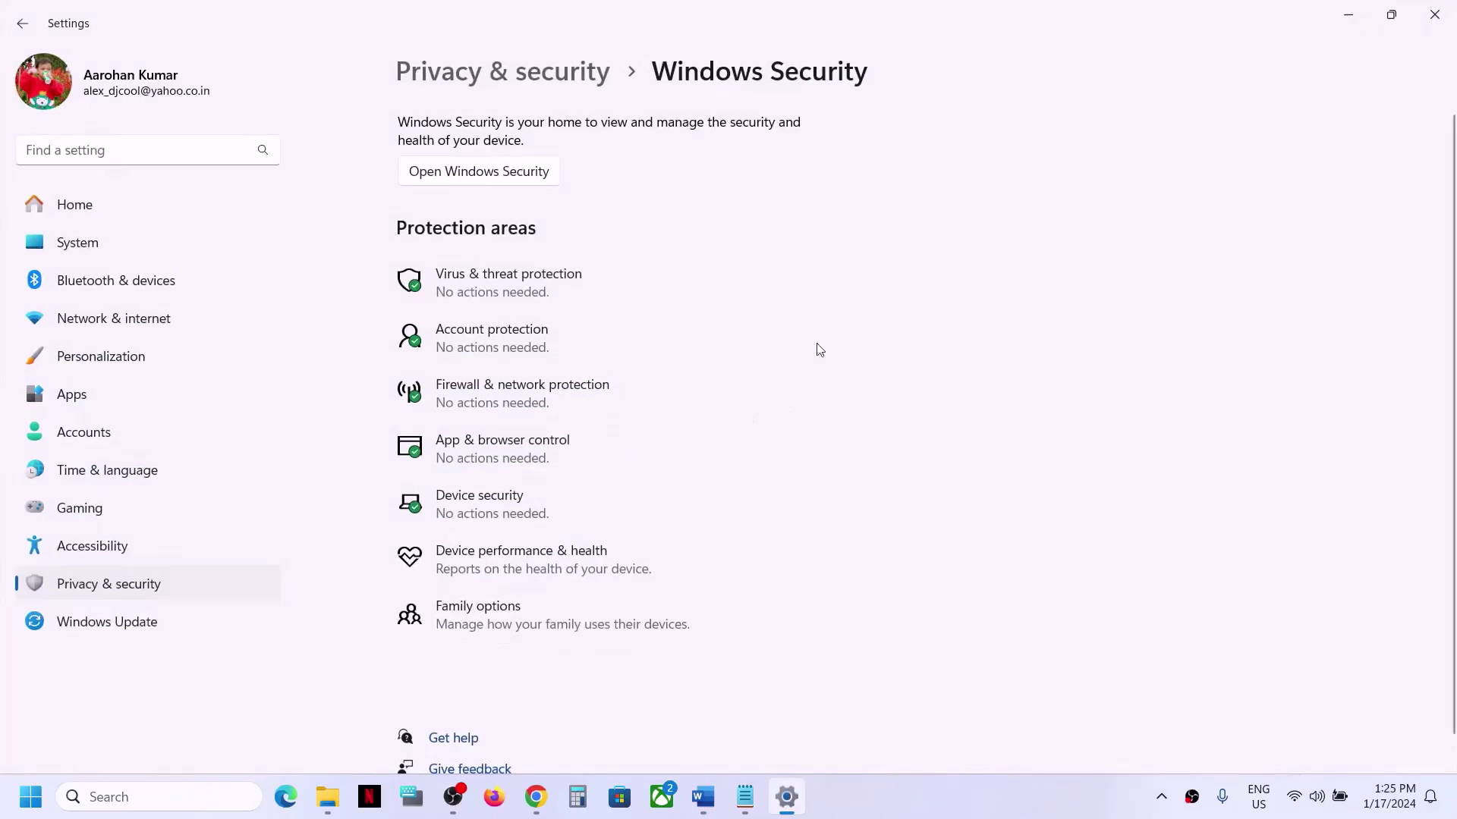
pyautogui.click(1435, 14)
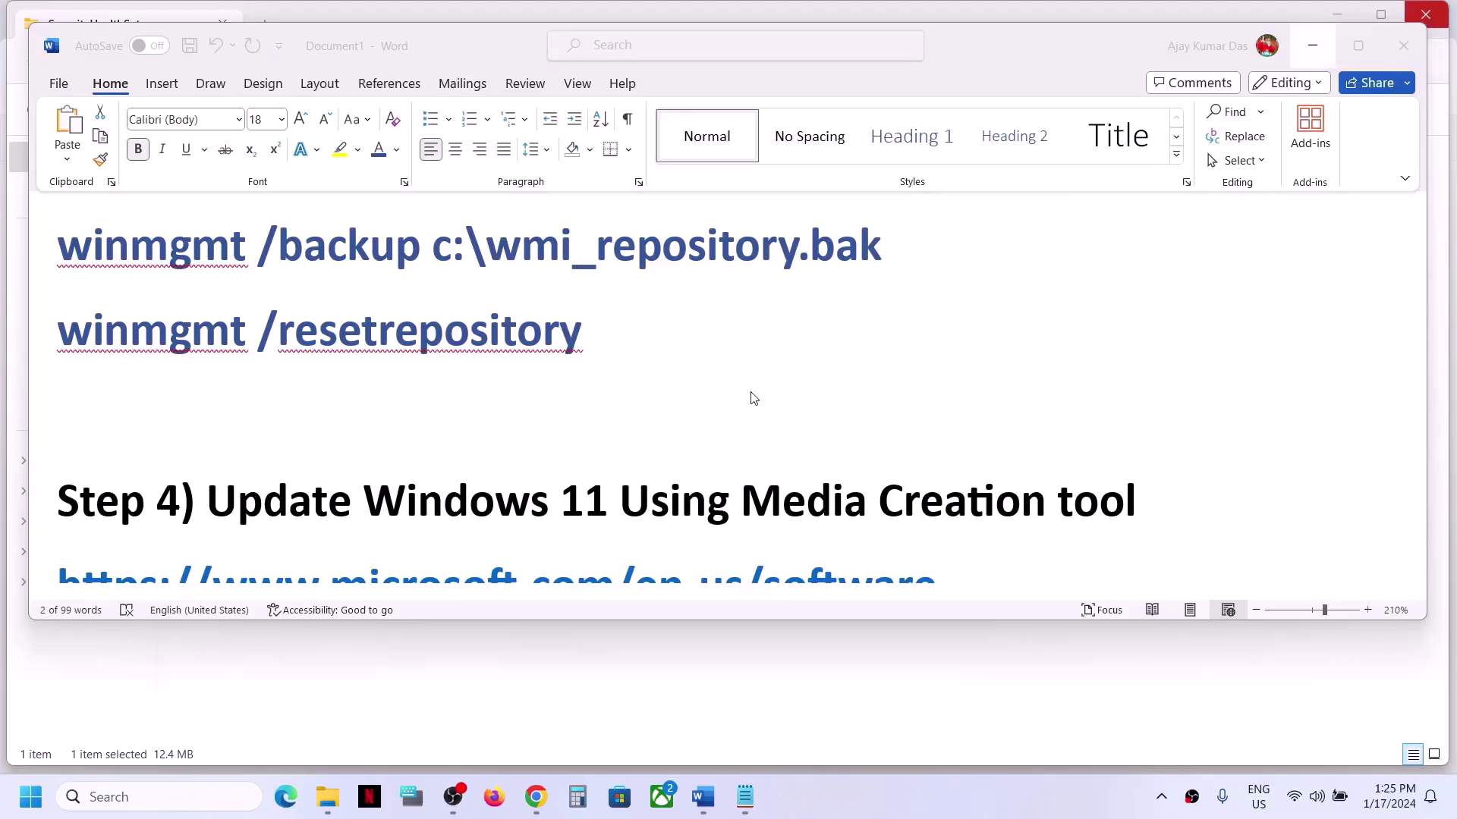
# Find Step 4's Media Creation tool heading in Word and view Microsoft's Windows 11 download page in Chrome.
pyautogui.scroll(-2, 753, 398)
pyautogui.scroll(-3, 754, 398)
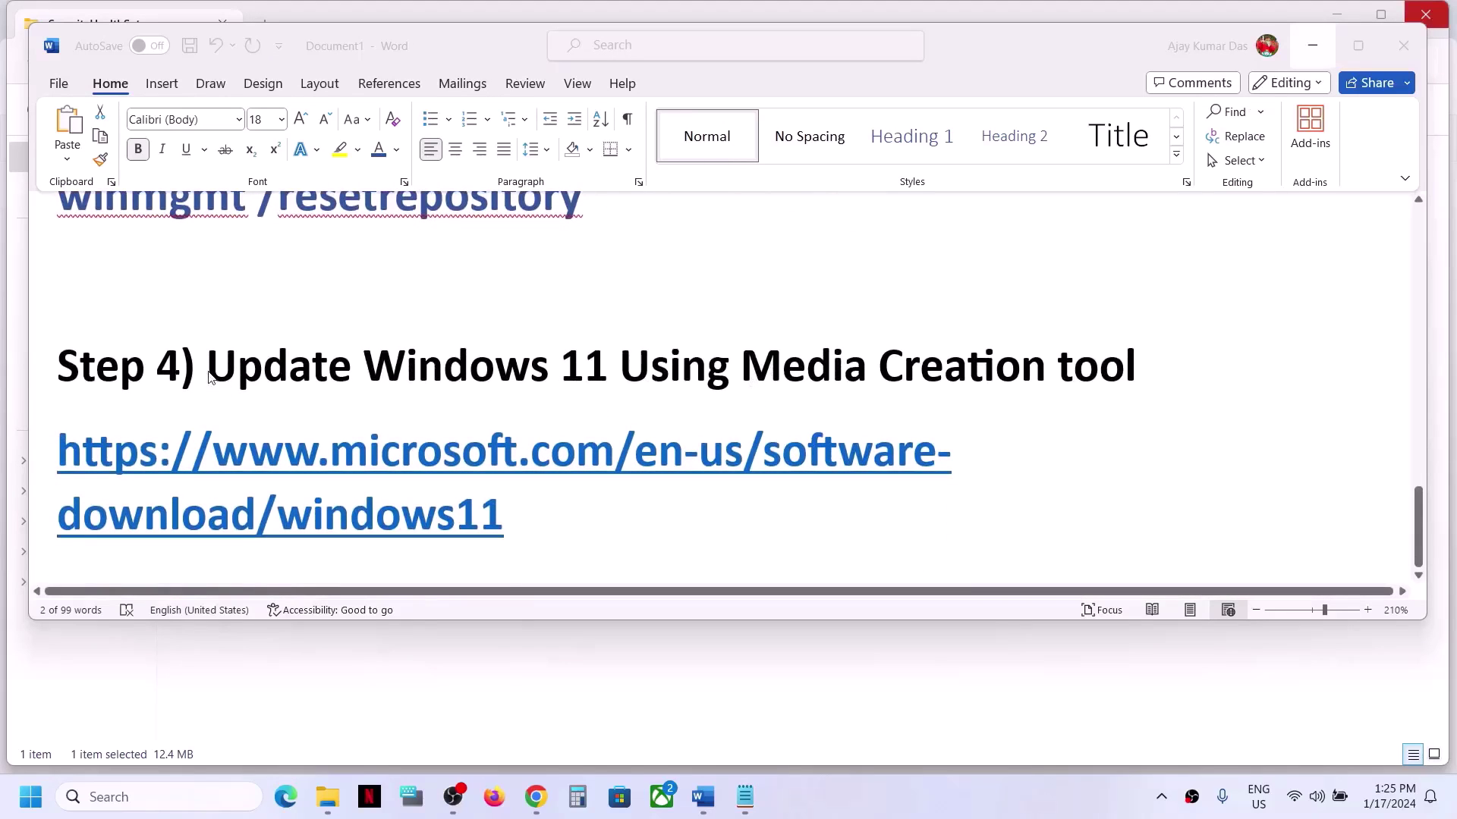
pyautogui.moveTo(208, 371); pyautogui.dragTo(1122, 377)
pyautogui.click(961, 786)
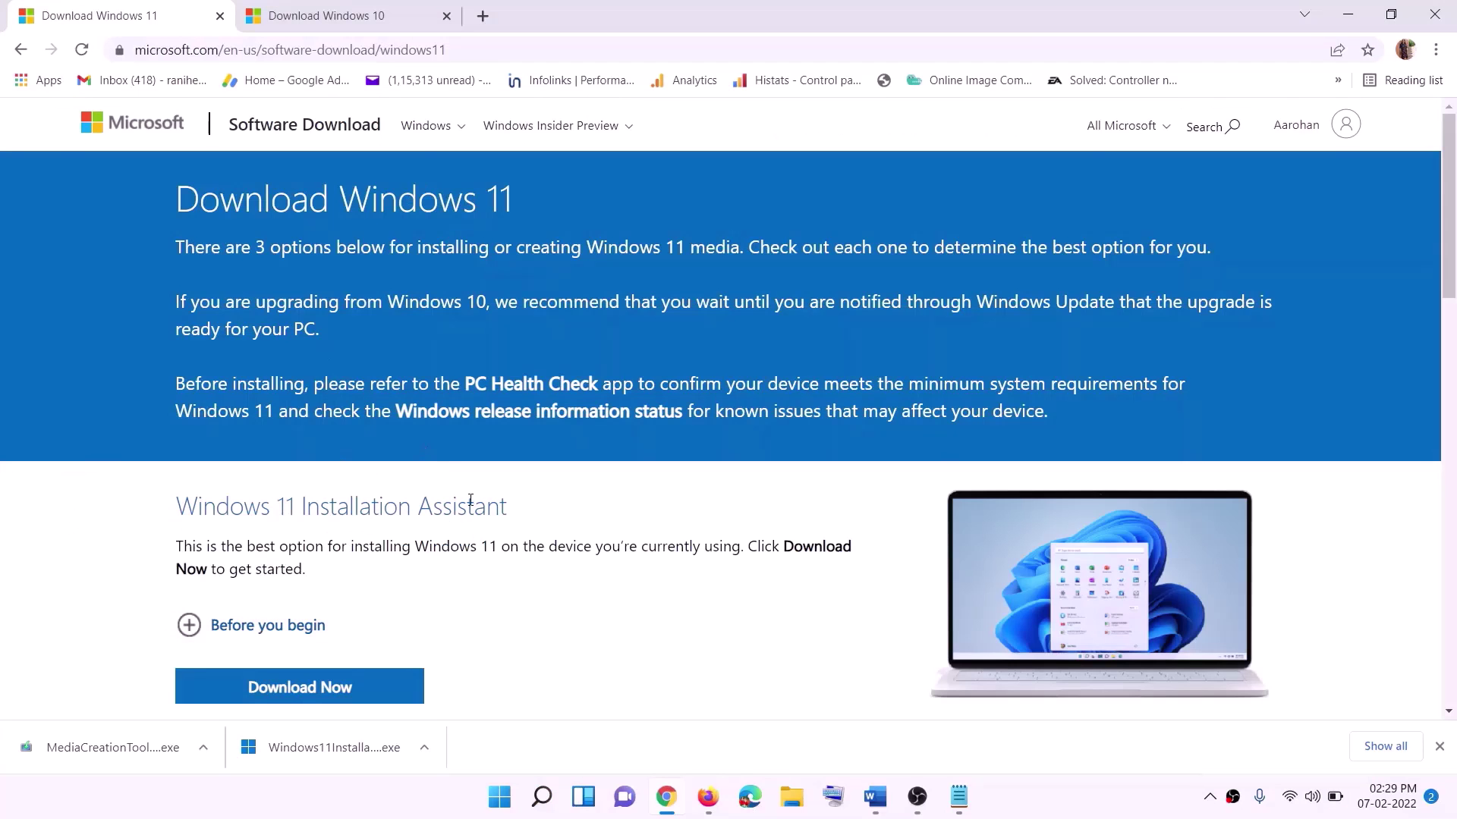
pyautogui.scroll(-5, 471, 500)
pyautogui.moveTo(335, 595); pyautogui.dragTo(400, 595)
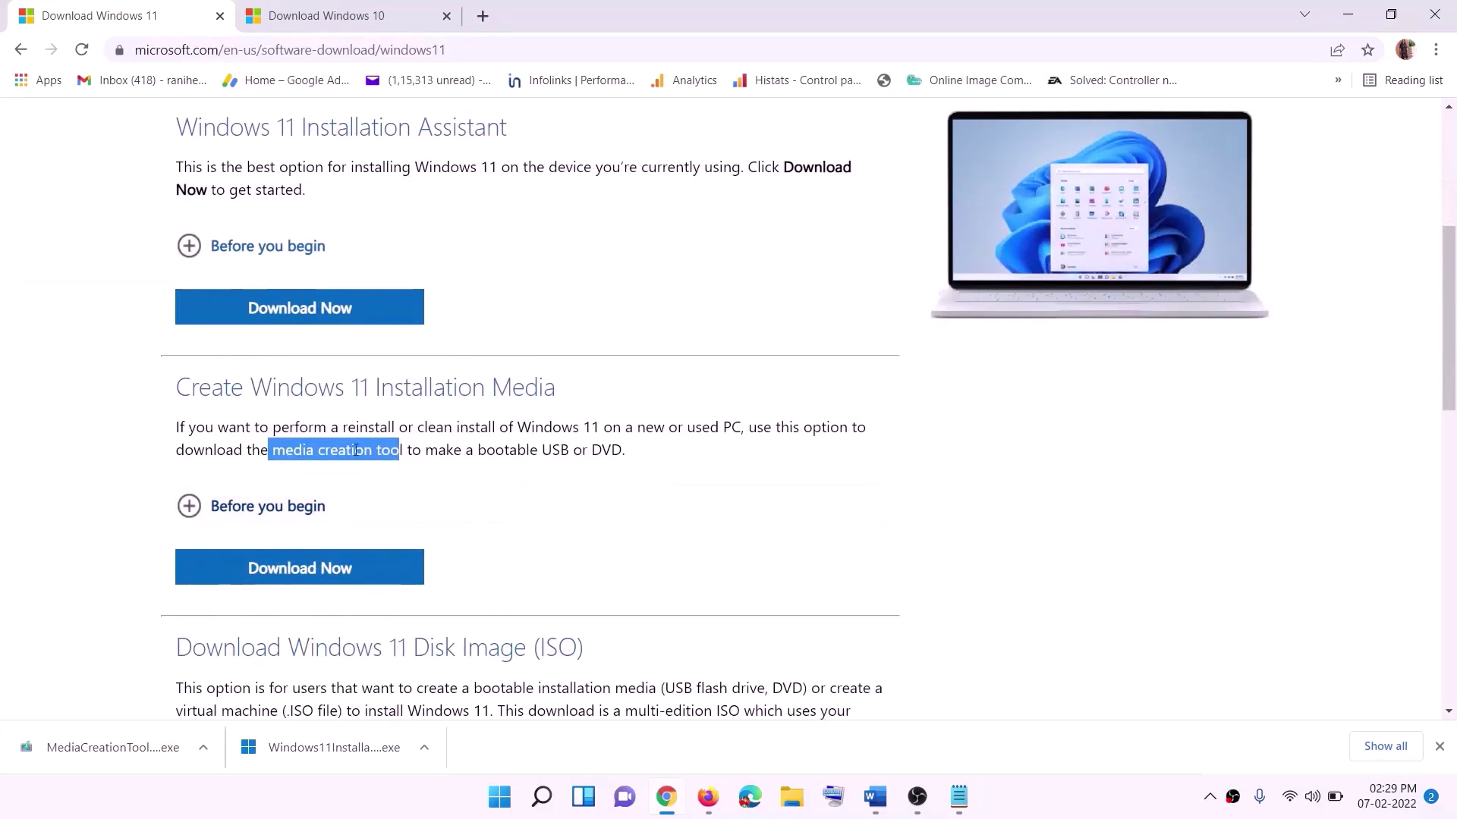
# Download the Windows 11 Media Creation Tool and allow it to run.
pyautogui.click(278, 450)
pyautogui.moveTo(278, 450); pyautogui.dragTo(421, 451)
pyautogui.click(288, 576)
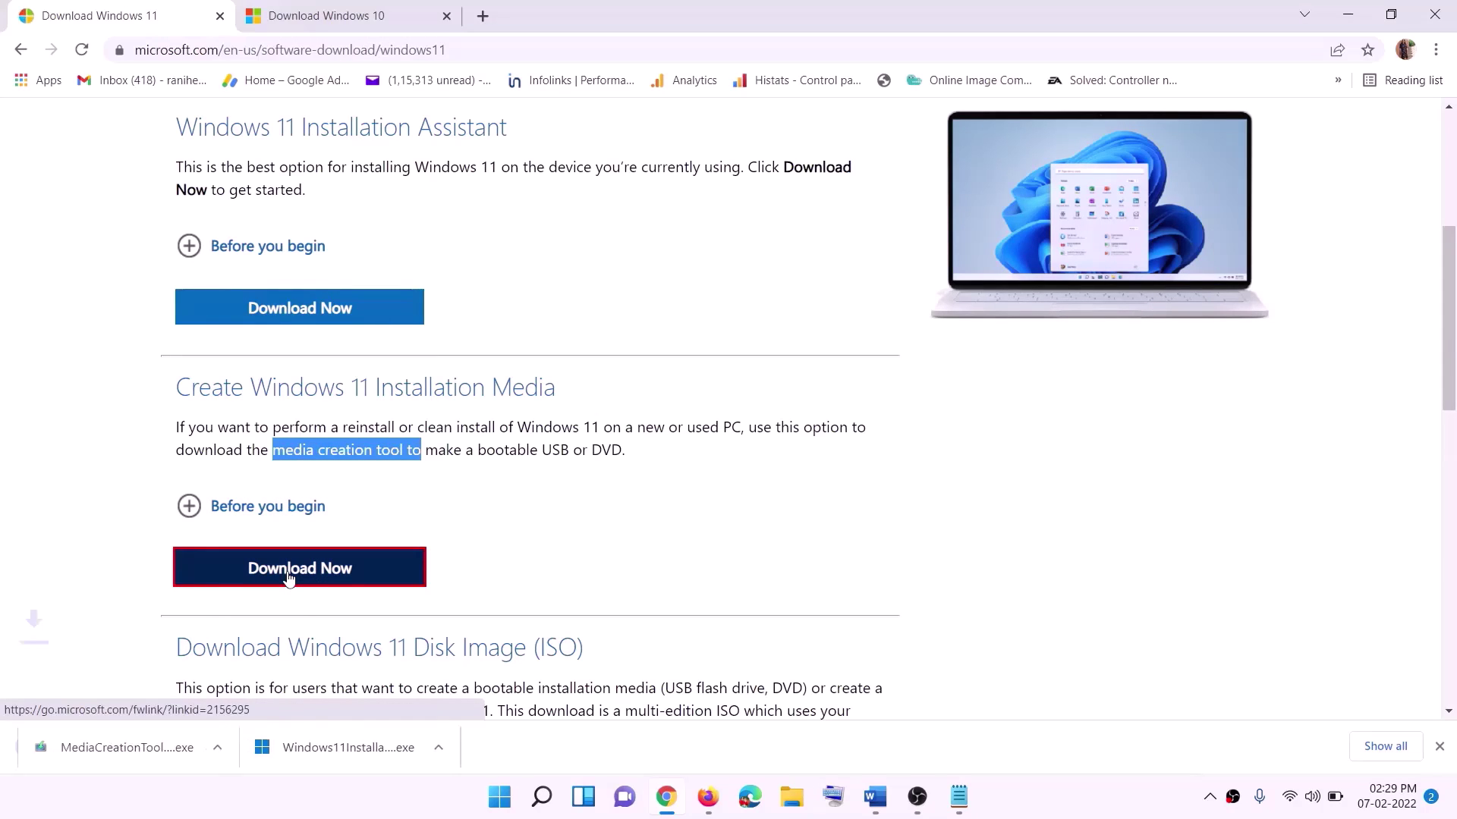
pyautogui.click(98, 753)
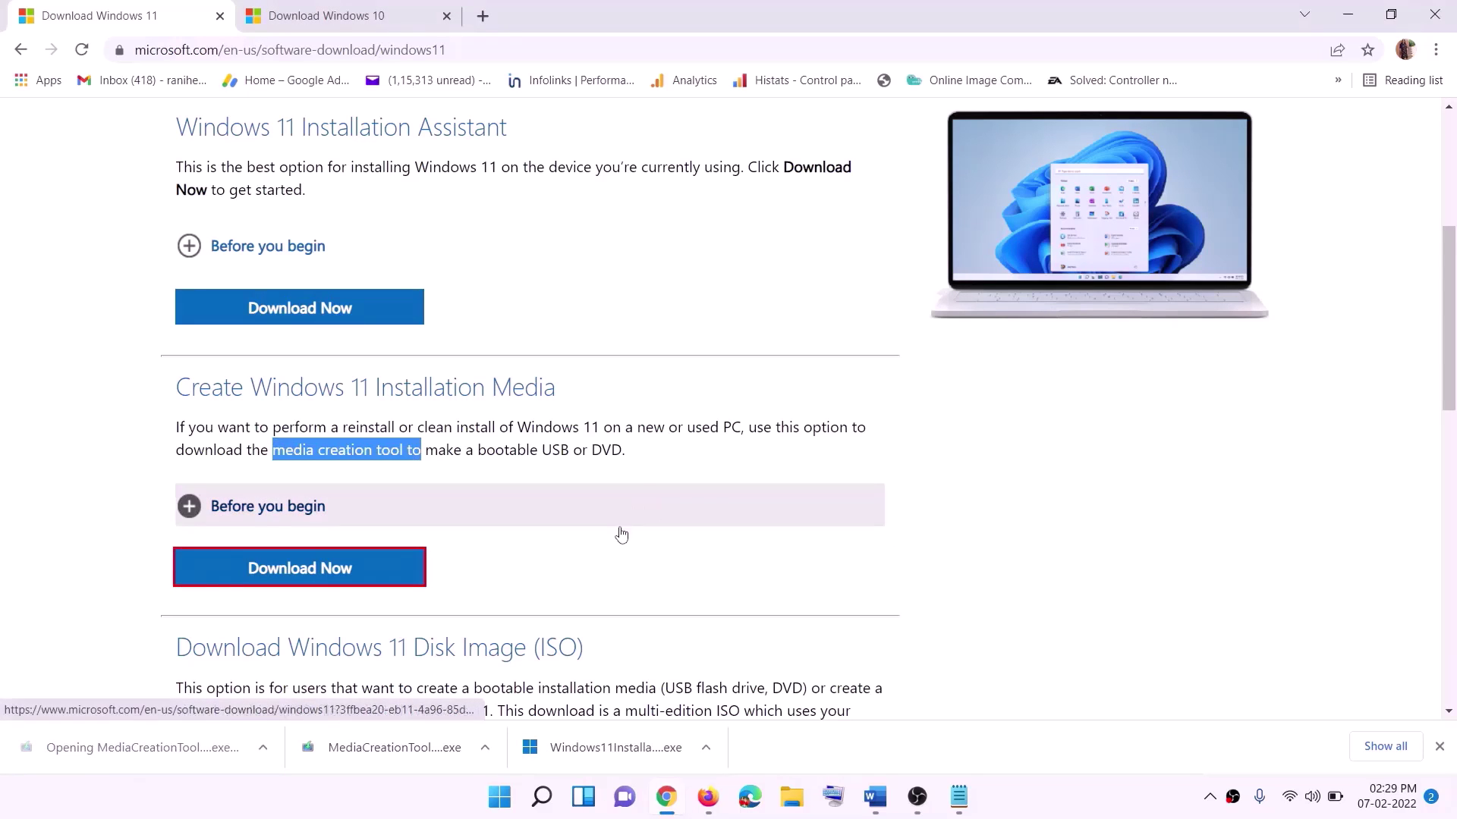
pyautogui.click(631, 552)
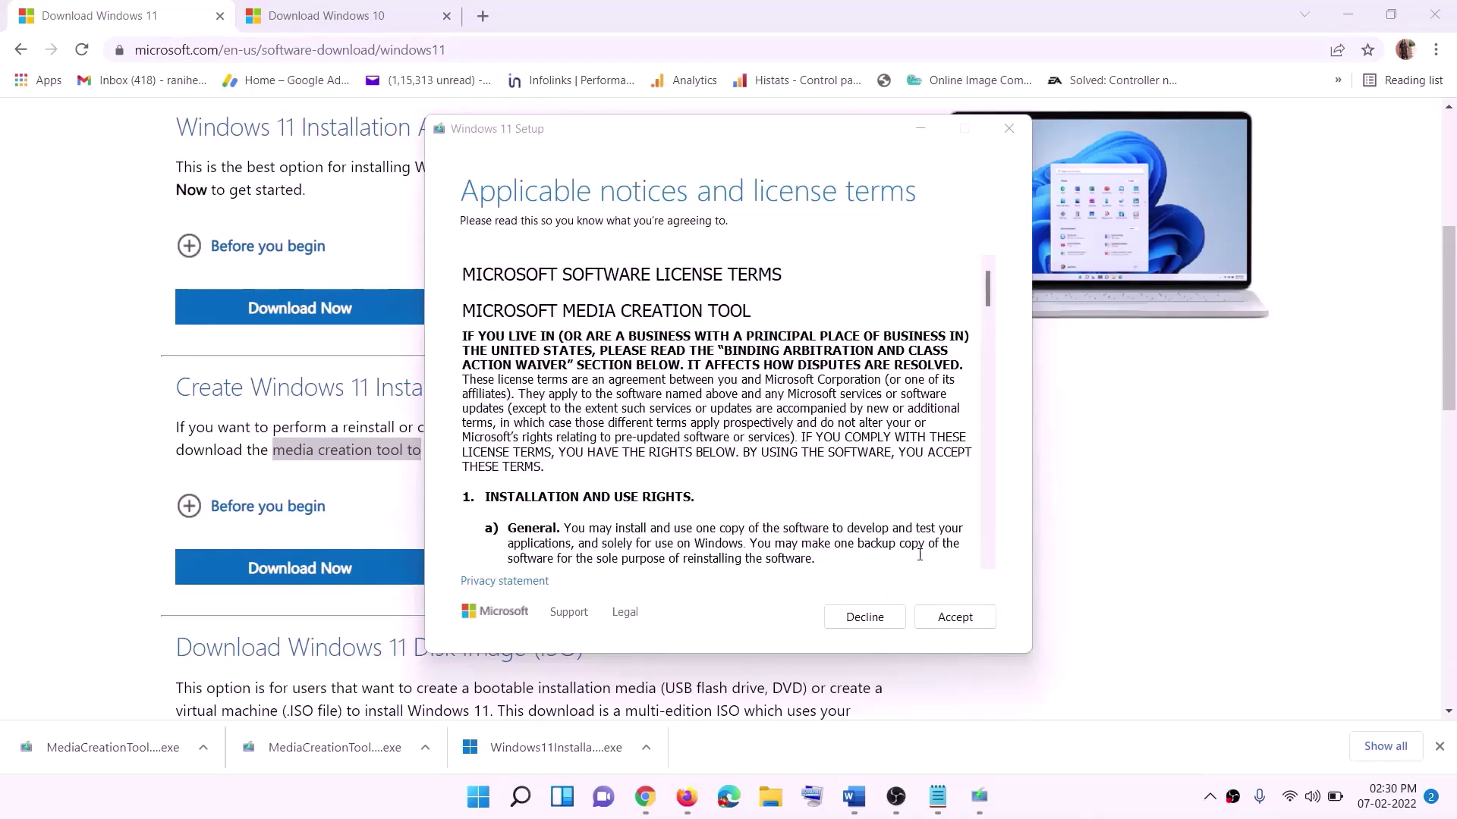
# Accept the licence, keep the recommended edition, and save a Windows ISO file to the Desktop.
pyautogui.click(954, 616)
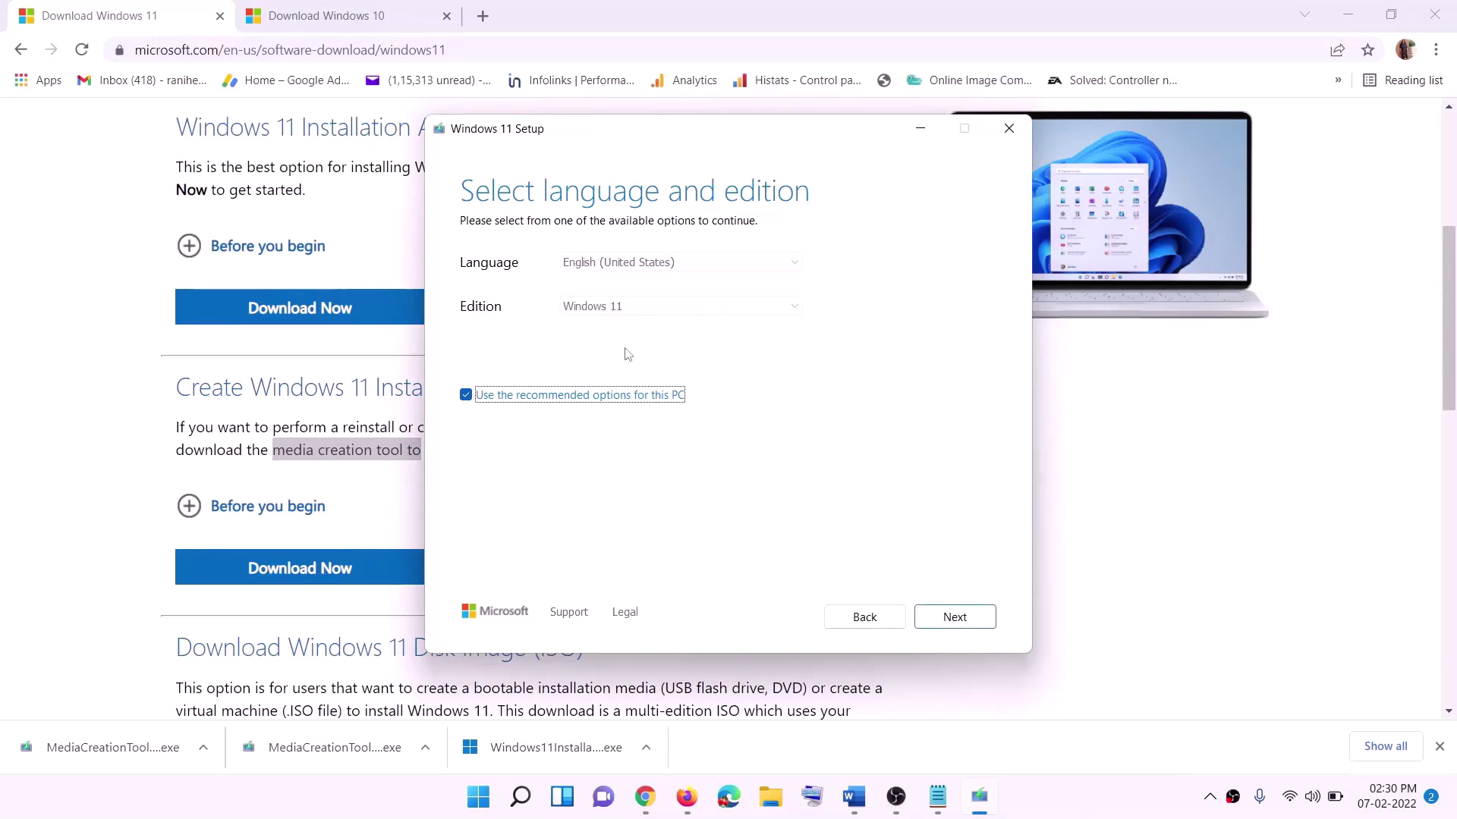
pyautogui.click(944, 617)
pyautogui.click(484, 329)
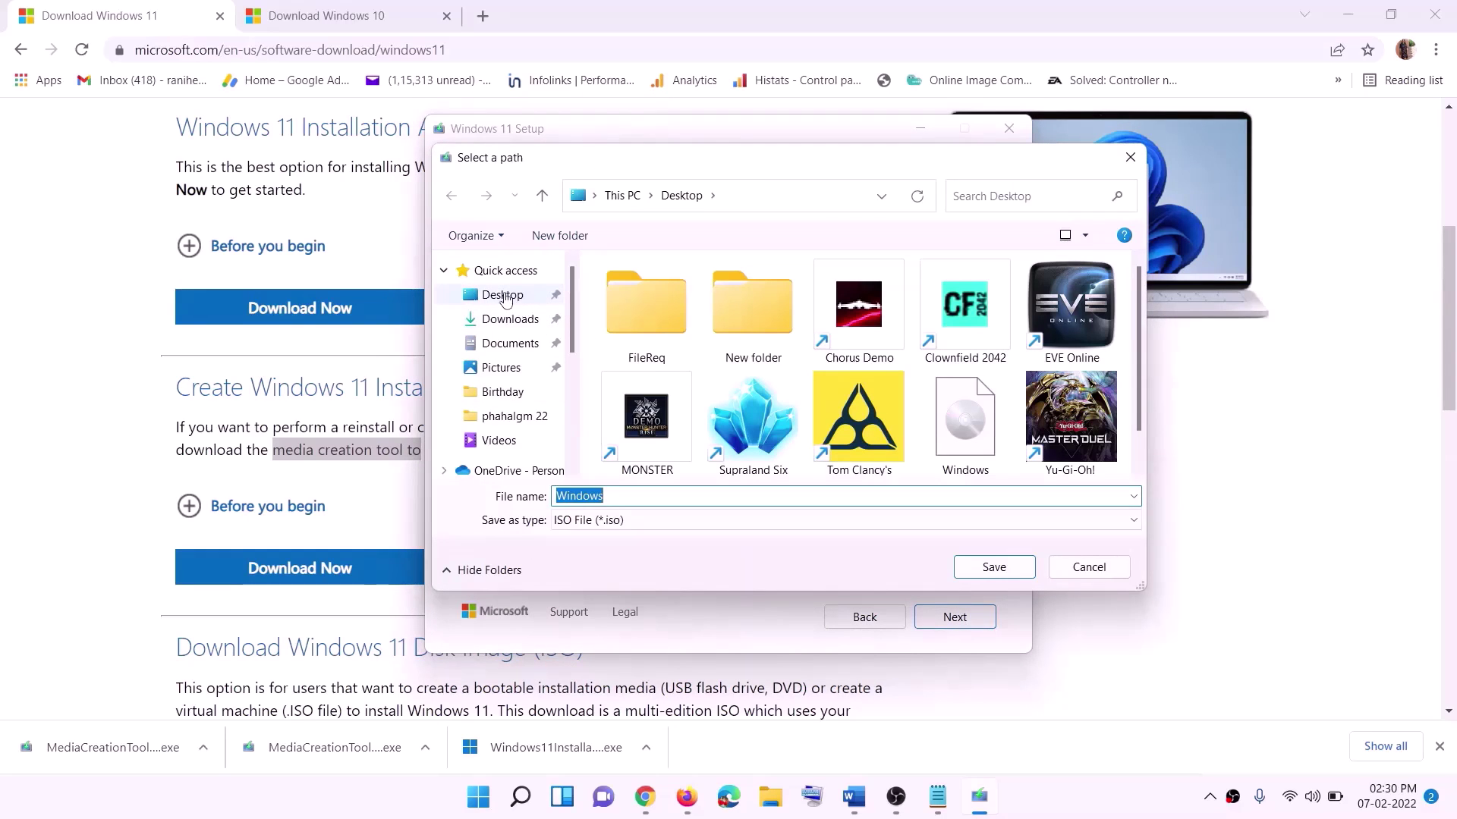
pyautogui.click(499, 297)
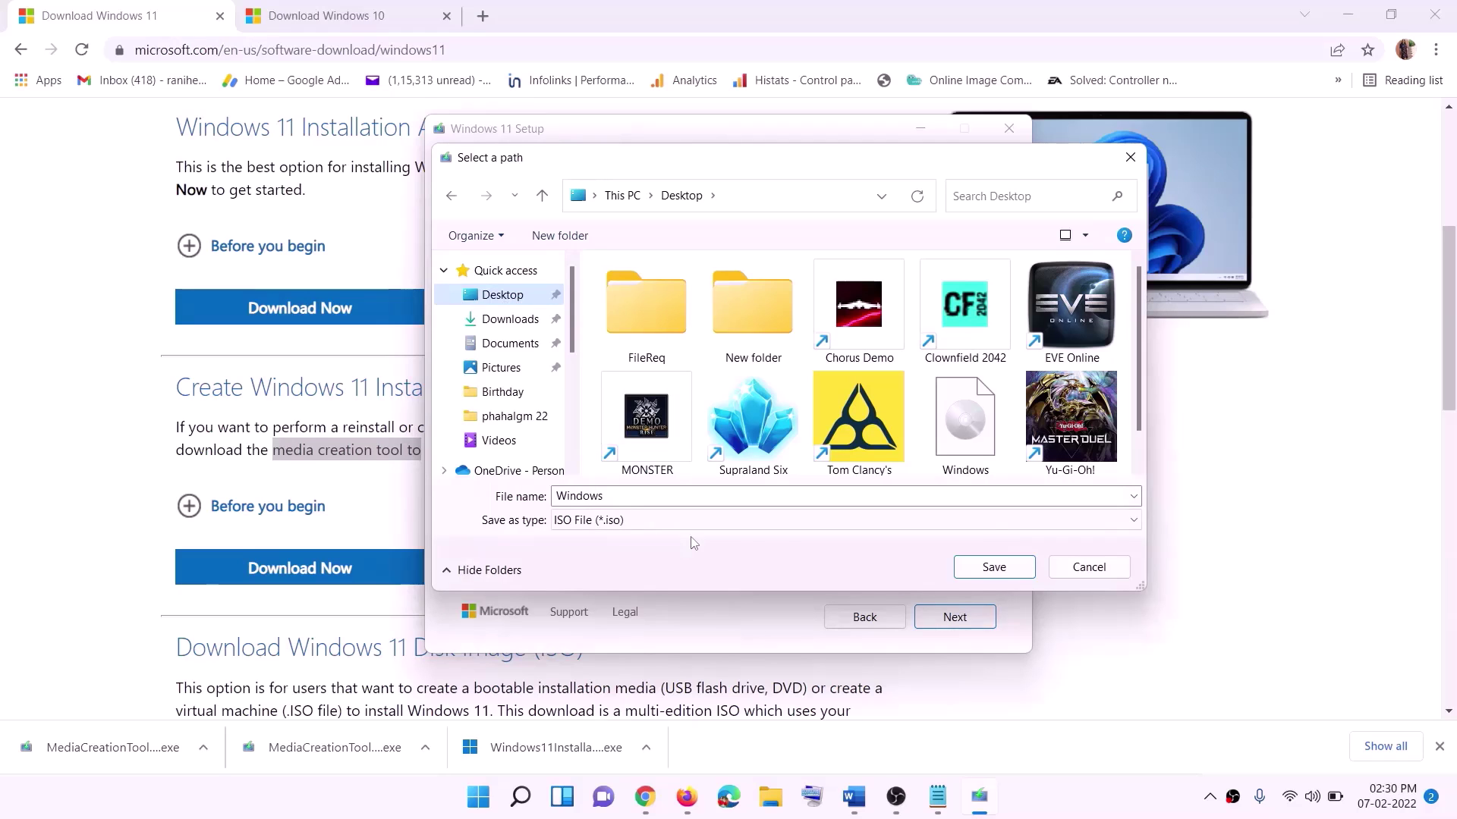
pyautogui.click(1000, 570)
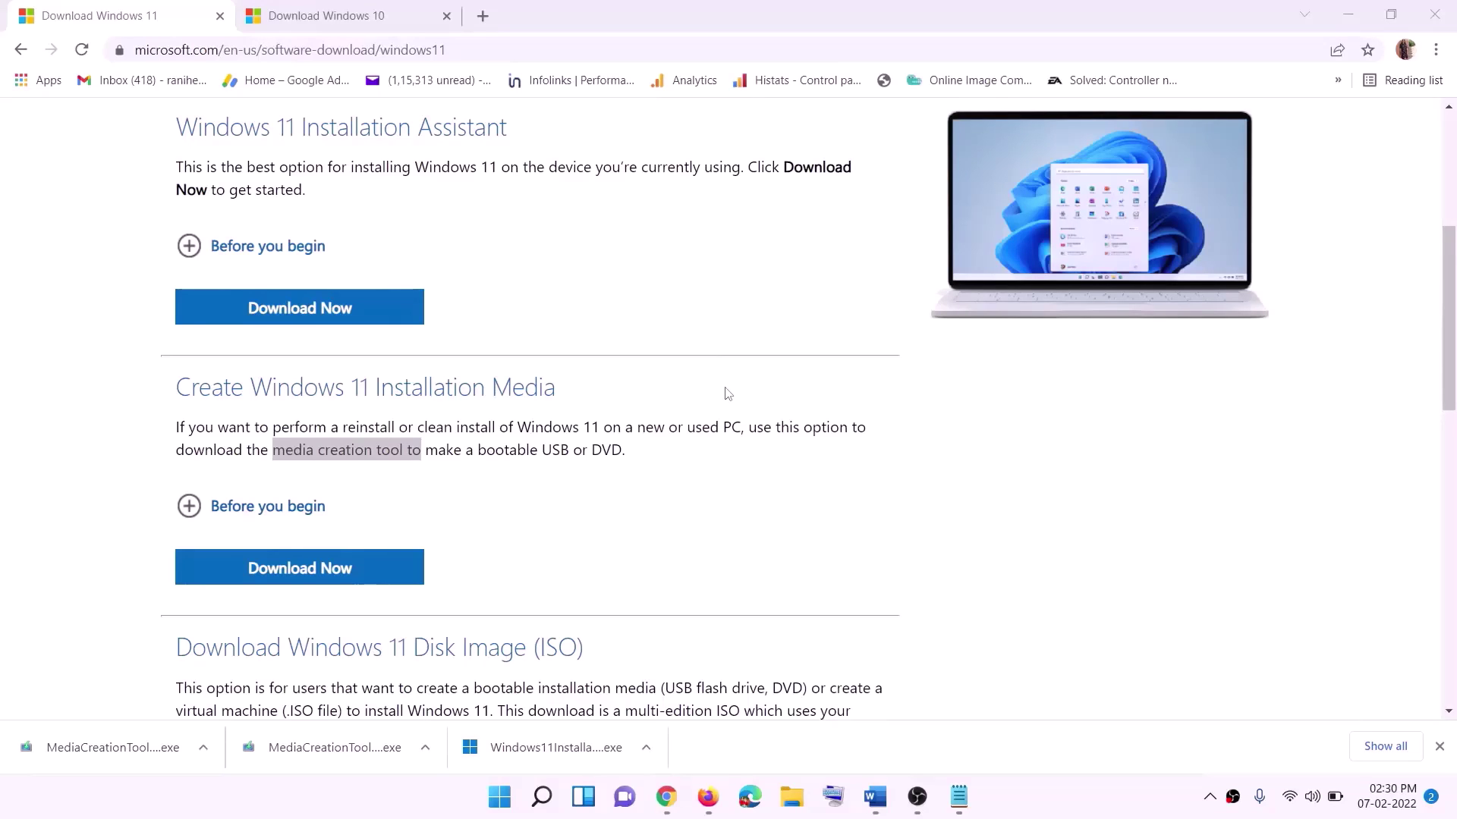
pyautogui.press('super+d')
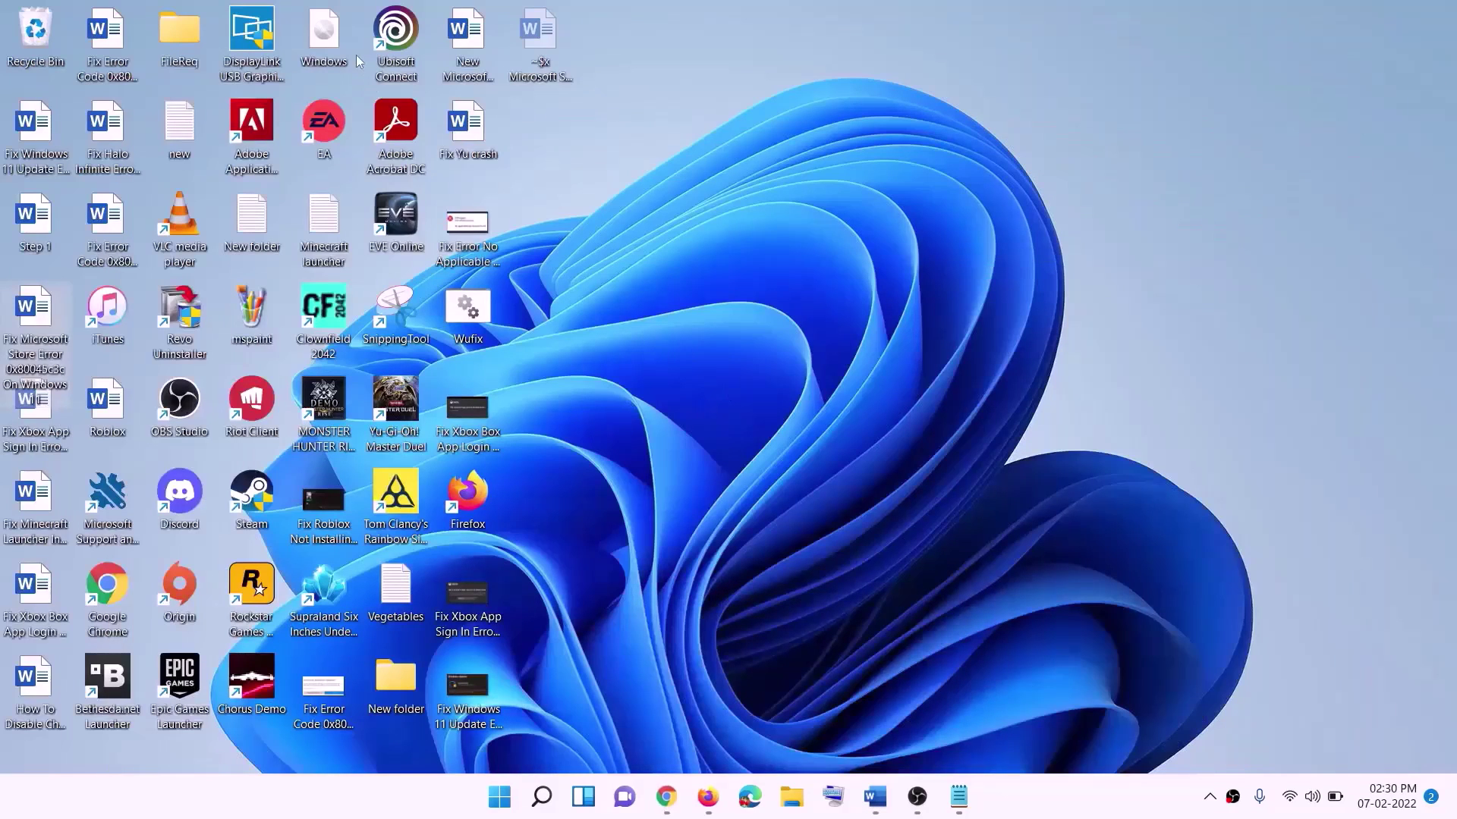
# Mount the Windows ISO, run its setup with UAC approval, and continue past Install Windows 11.
pyautogui.moveTo(330, 38); pyautogui.dragTo(585, 530)
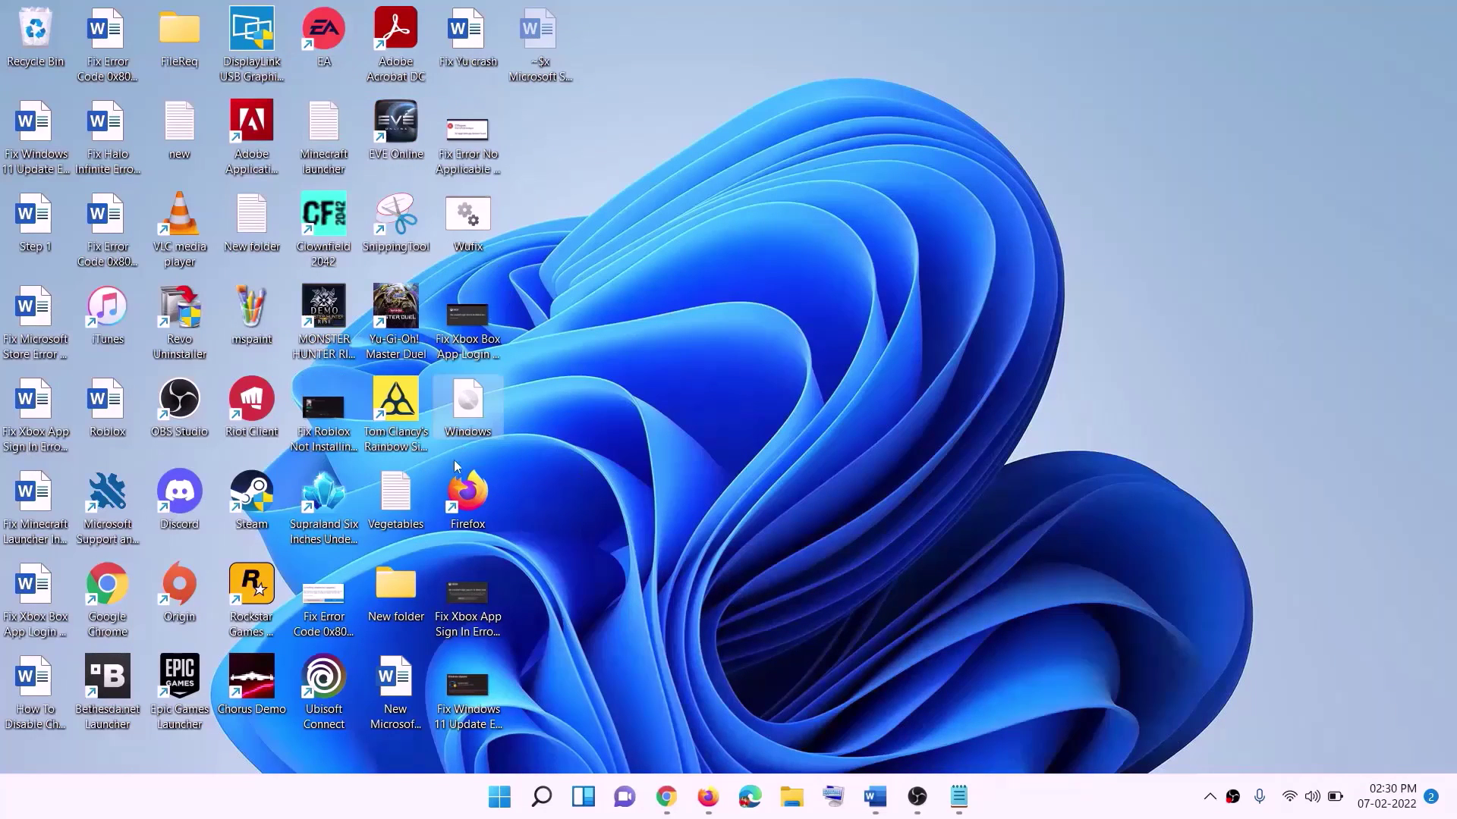
pyautogui.doubleClick(474, 416)
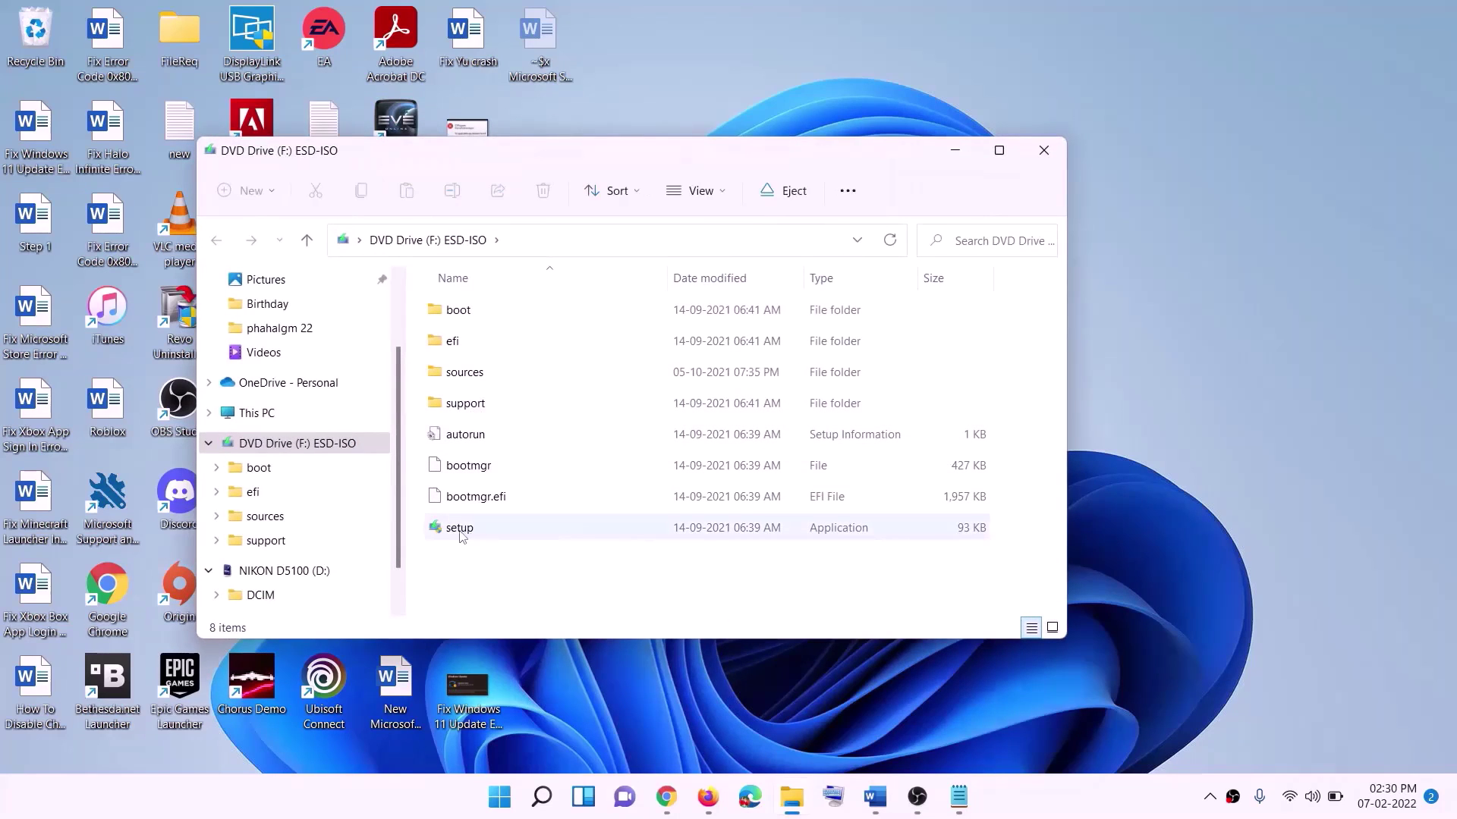
pyautogui.click(461, 531)
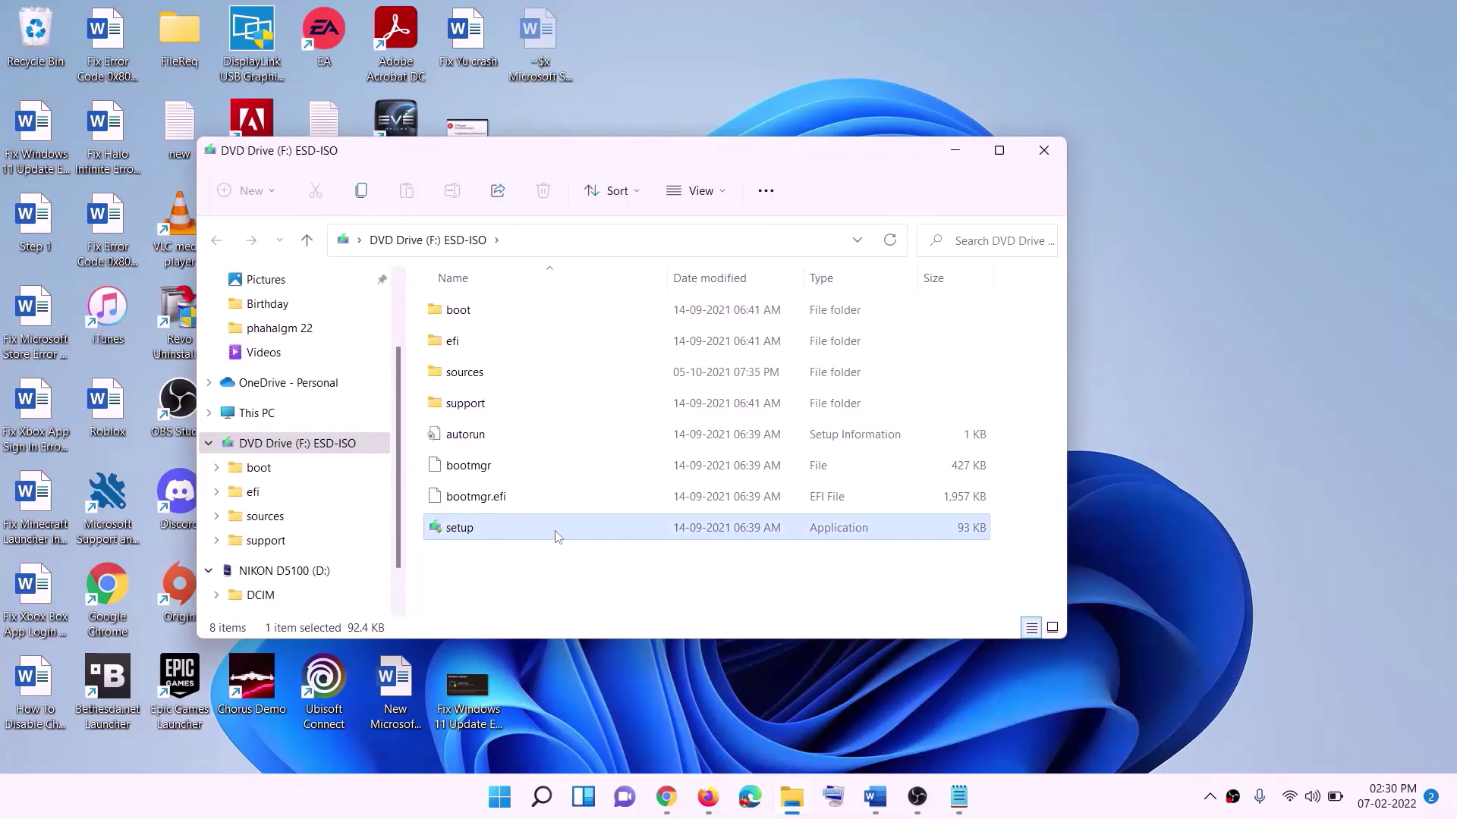
pyautogui.doubleClick(496, 526)
pyautogui.click(706, 588)
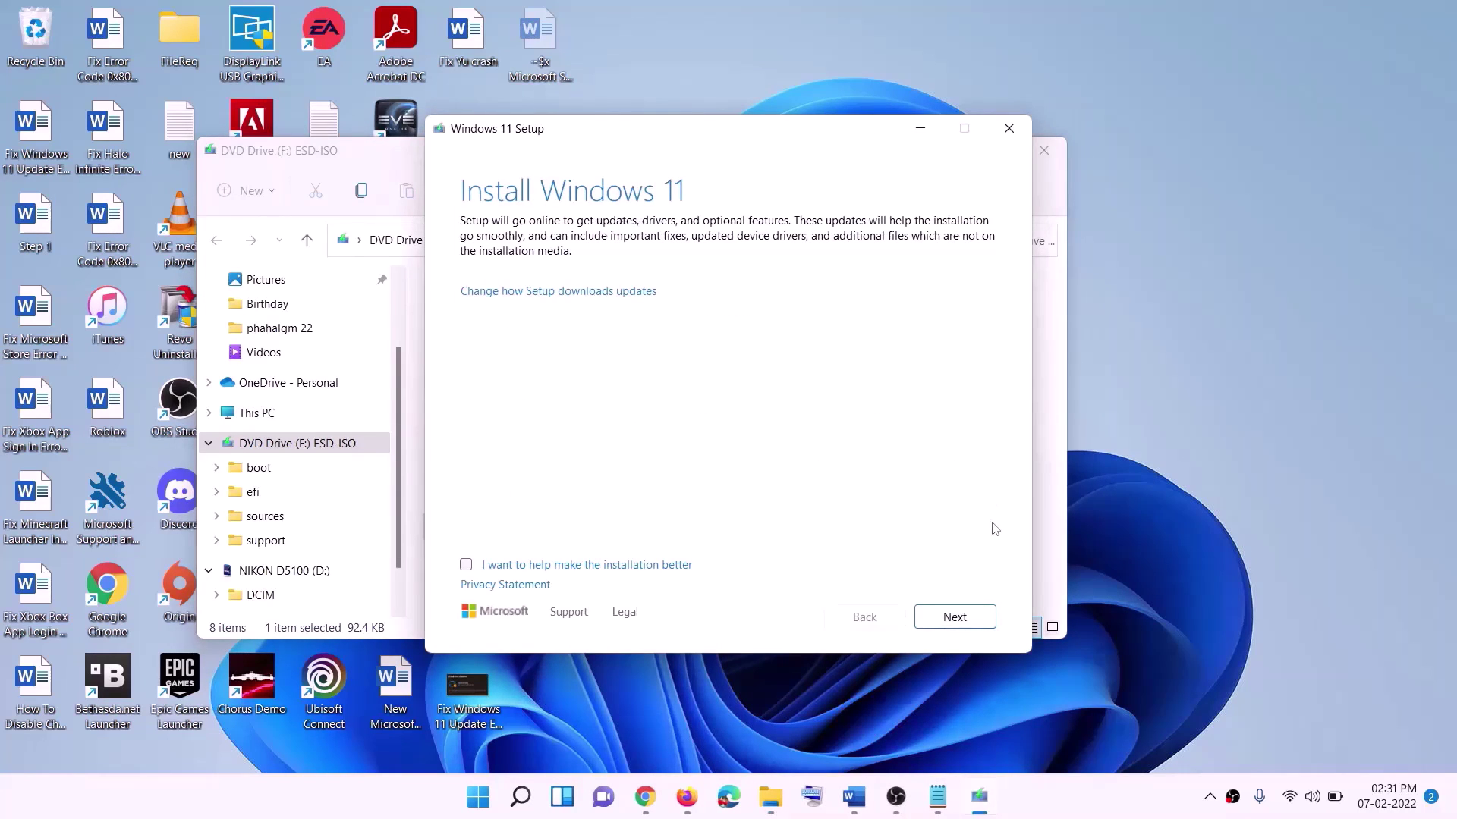
pyautogui.click(974, 616)
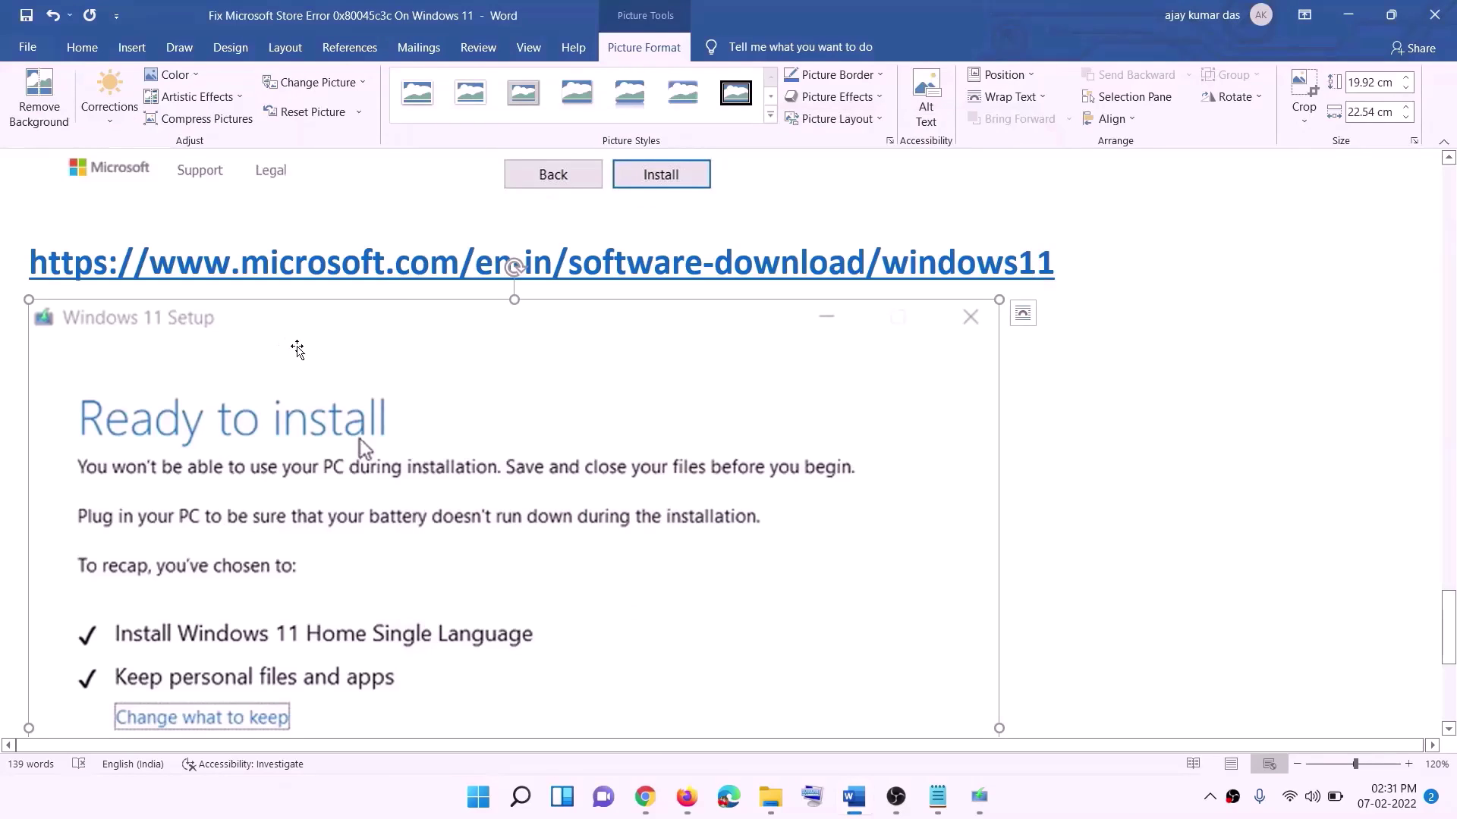
# Scroll through the Word notes to Step 4 on updating Windows 11 with the Media Creation tool.
pyautogui.scroll(-1, 337, 377)
pyautogui.scroll(-2, 336, 377)
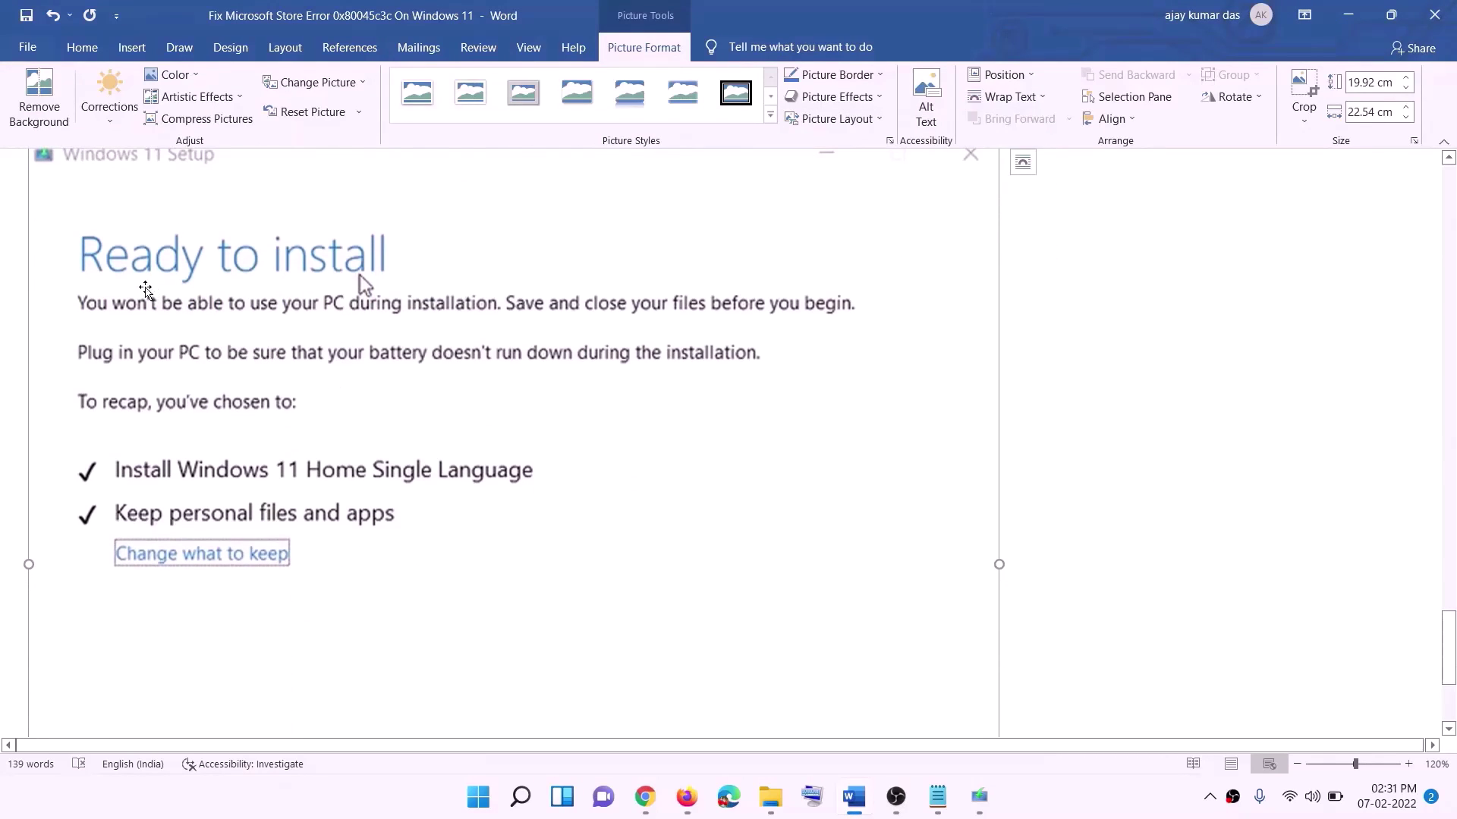
pyautogui.scroll(-1, 398, 303)
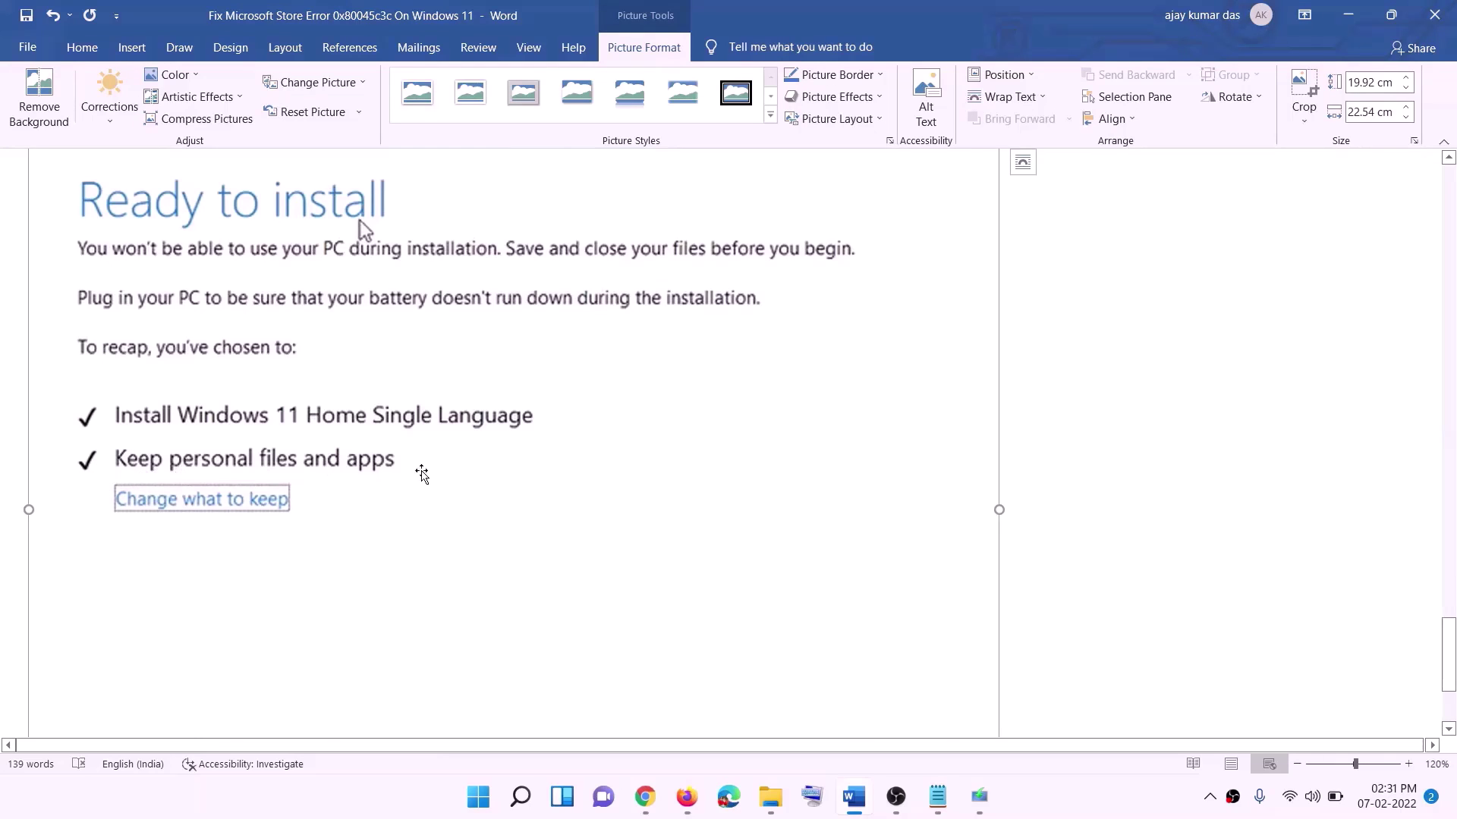
pyautogui.scroll(-2, 364, 456)
pyautogui.scroll(5, 770, 562)
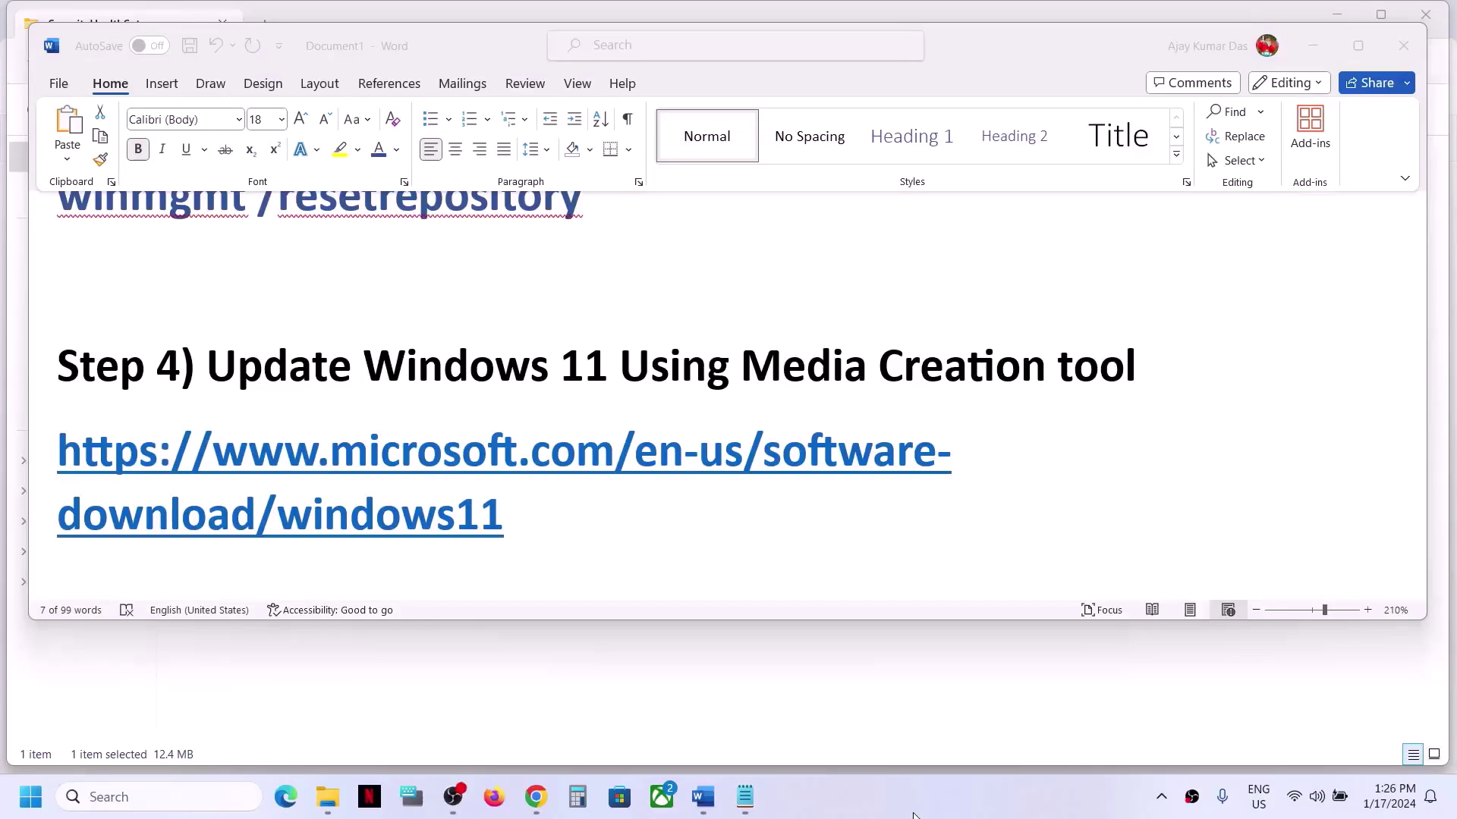
# Open Windows Security's Virus & threat protection from Settings > Privacy & security to verify it shows no threats.
pyautogui.press('super+i')
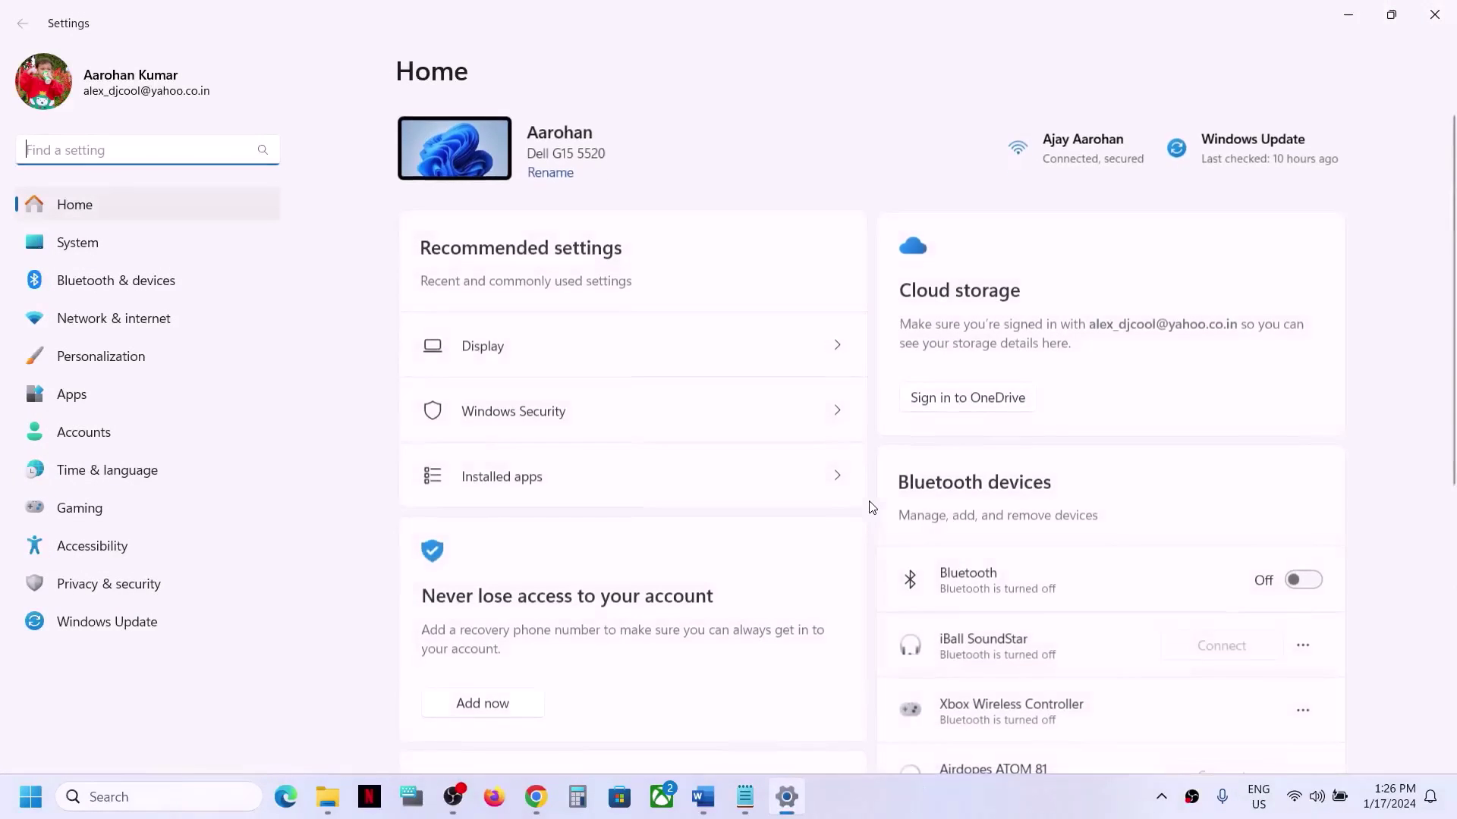
pyautogui.click(130, 583)
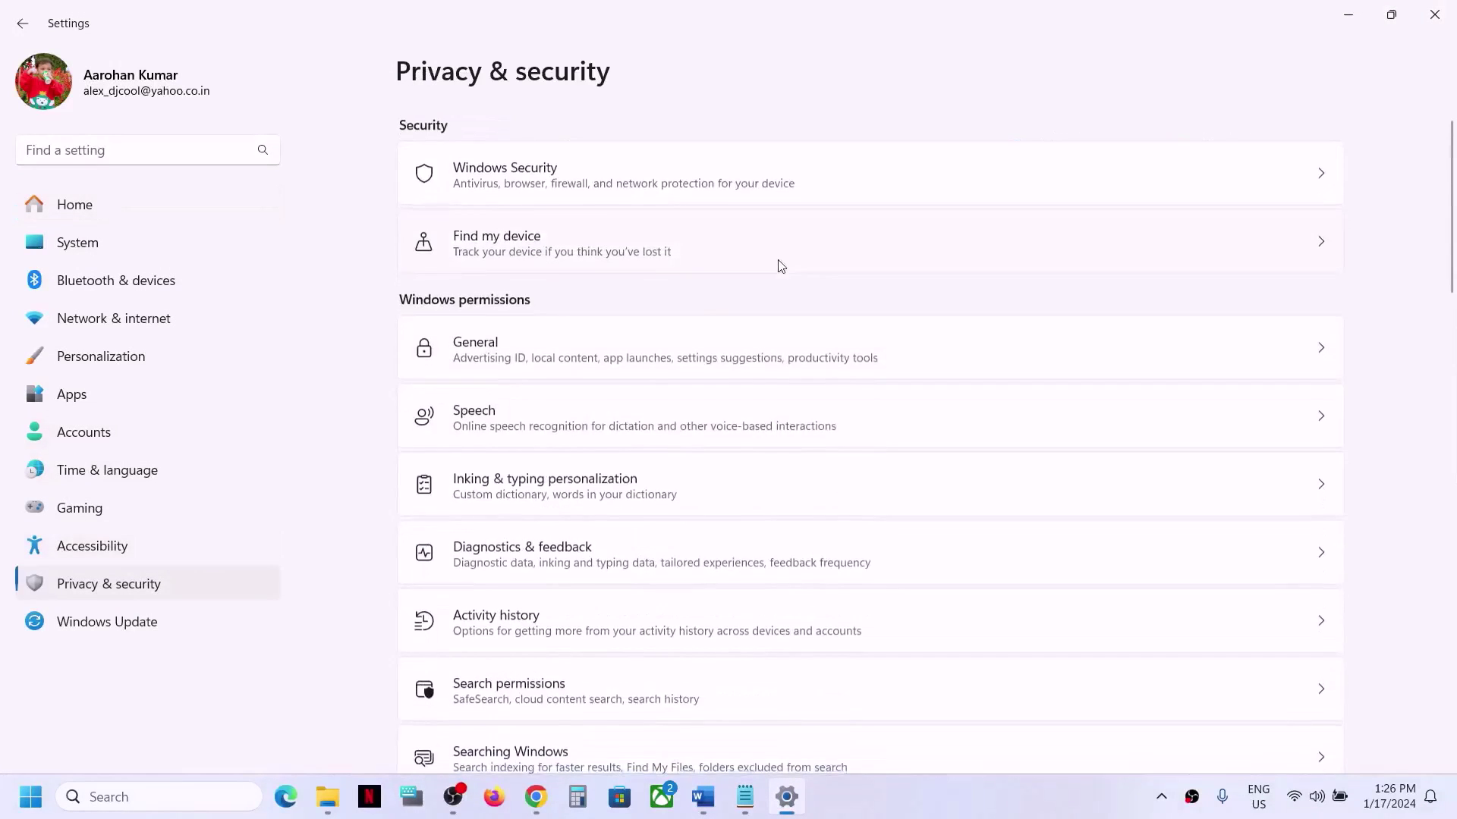
pyautogui.click(562, 194)
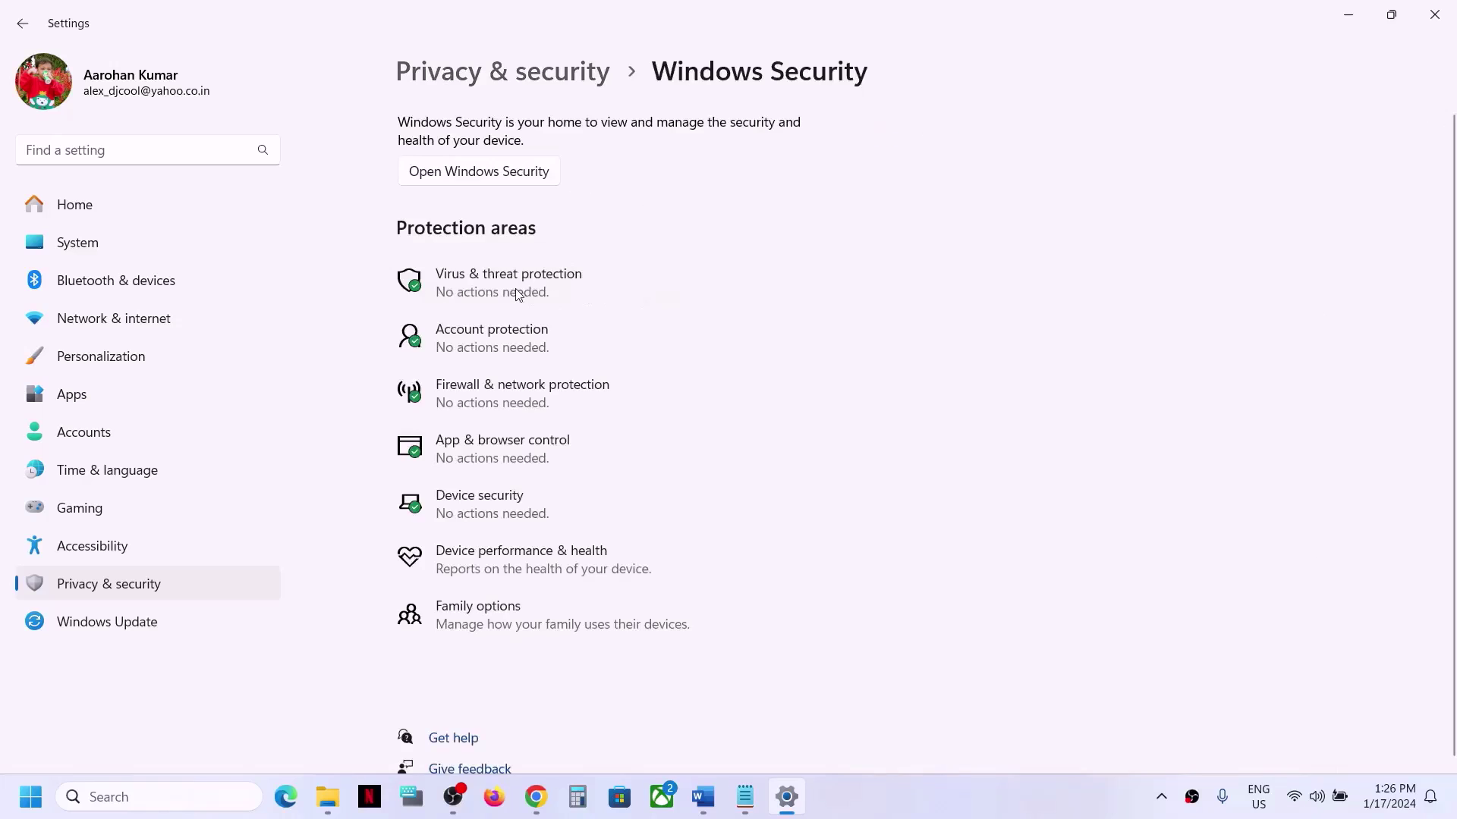
pyautogui.click(516, 293)
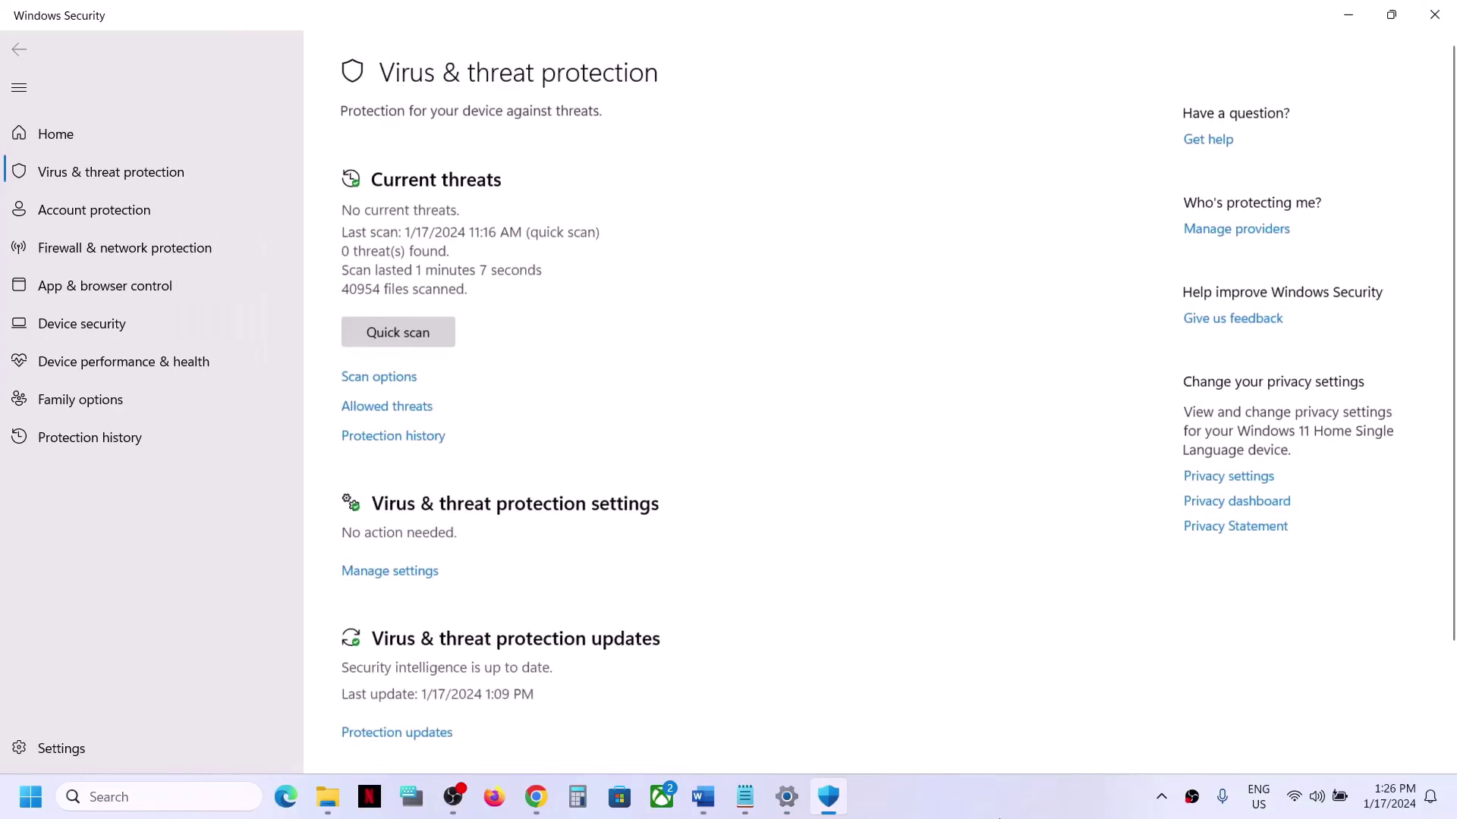